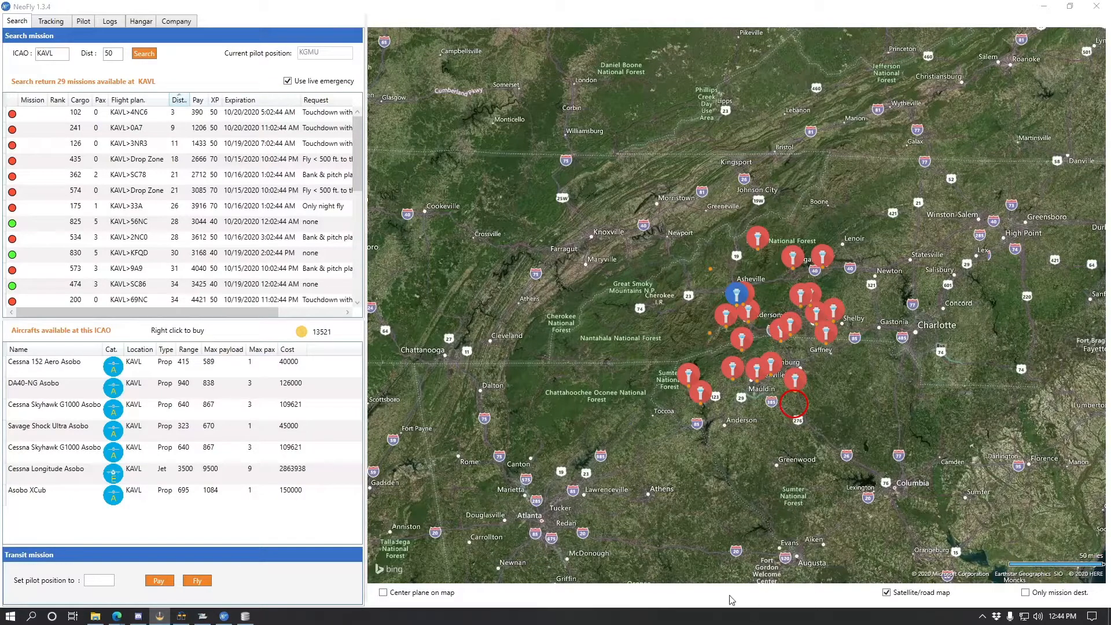
Switch to DB Browser for SQLite and close the open database, discarding its unsaved changes
click(245, 616)
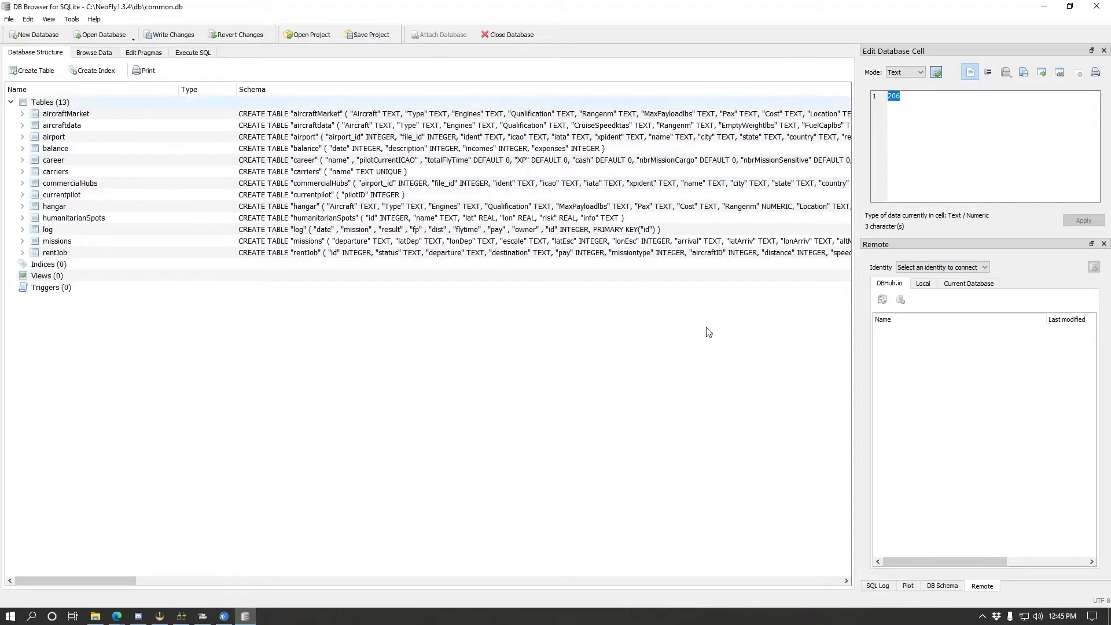
click(509, 35)
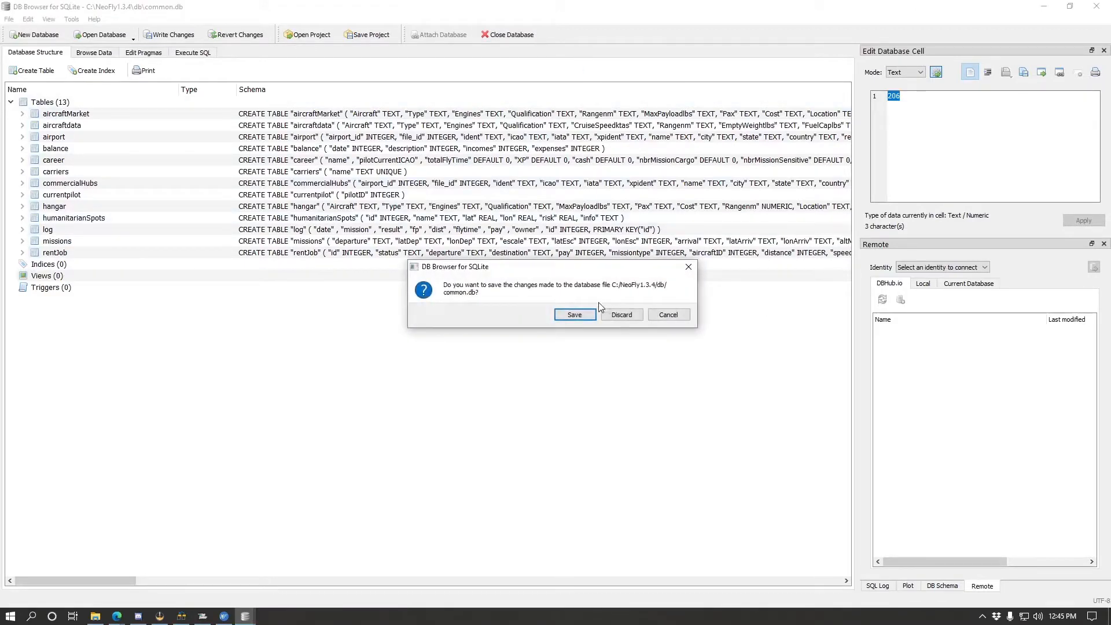
click(617, 316)
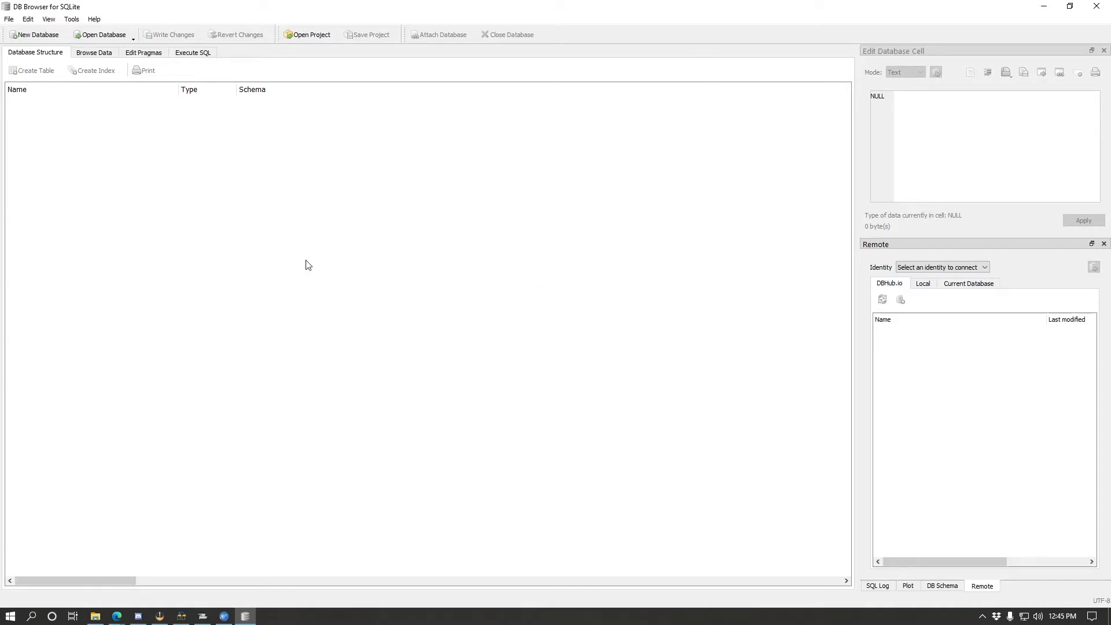
Open the database file common.db from the db folder inside C:\NeoFly1.3.4
click(79, 36)
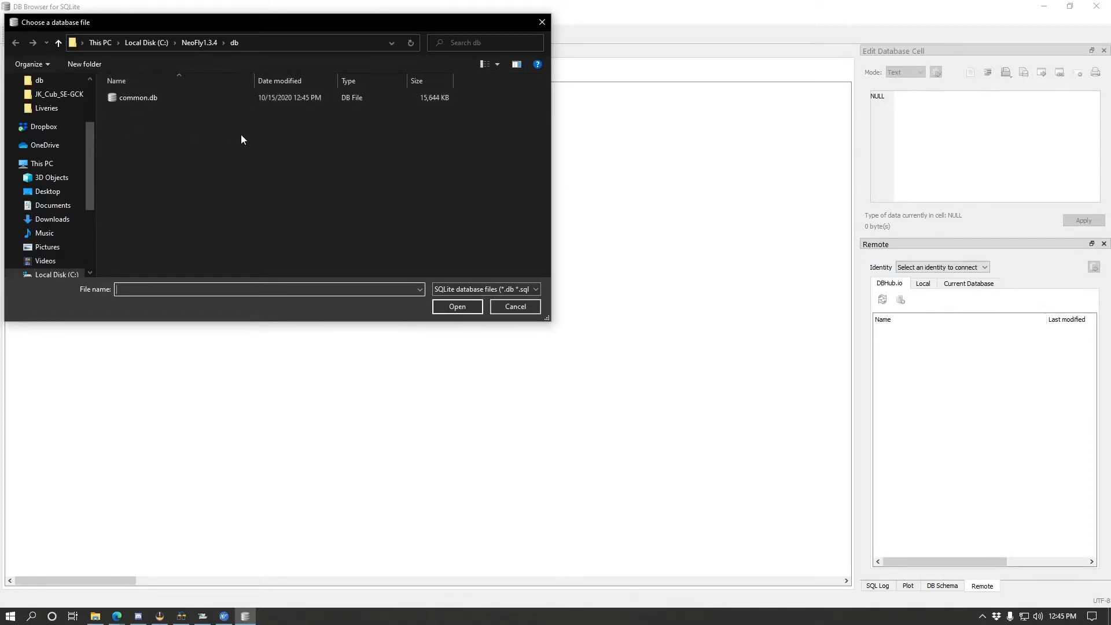
click(143, 45)
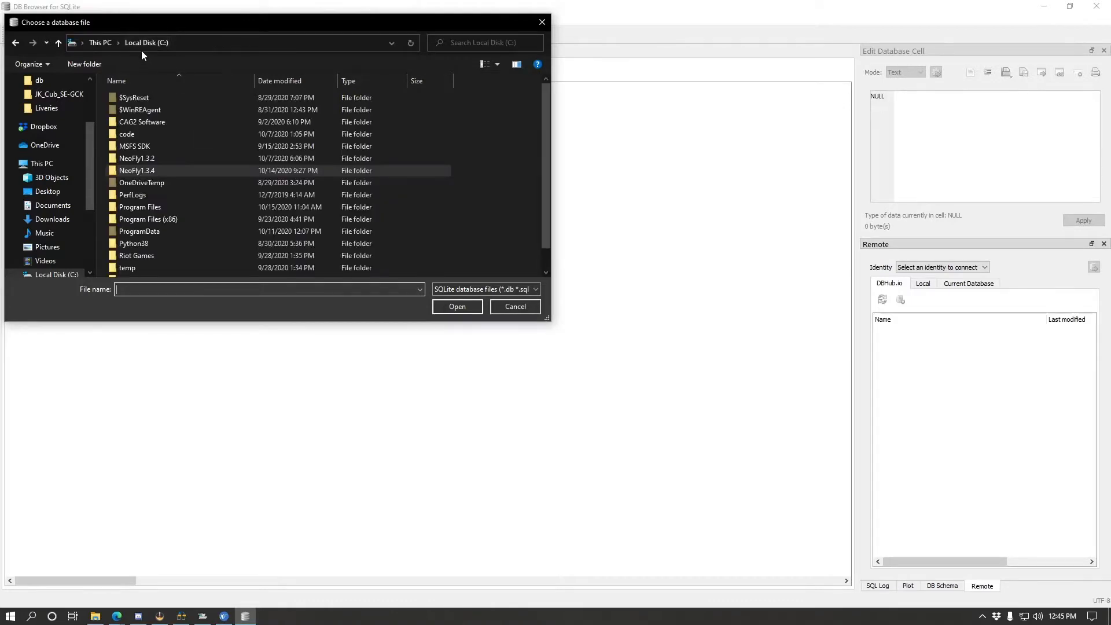
double_click(172, 171)
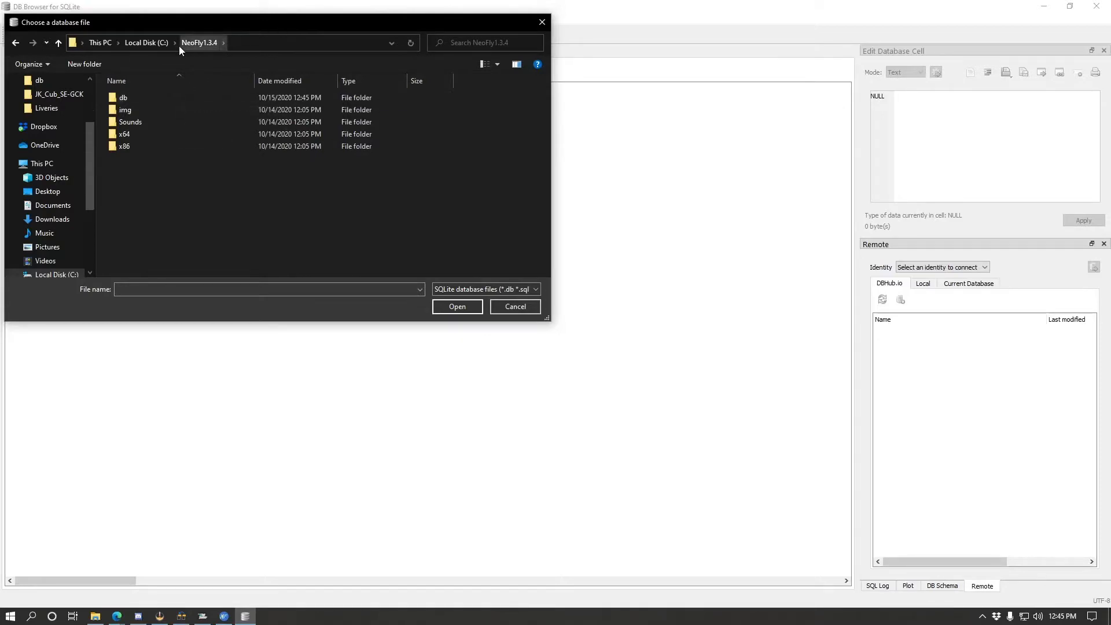
double_click(162, 97)
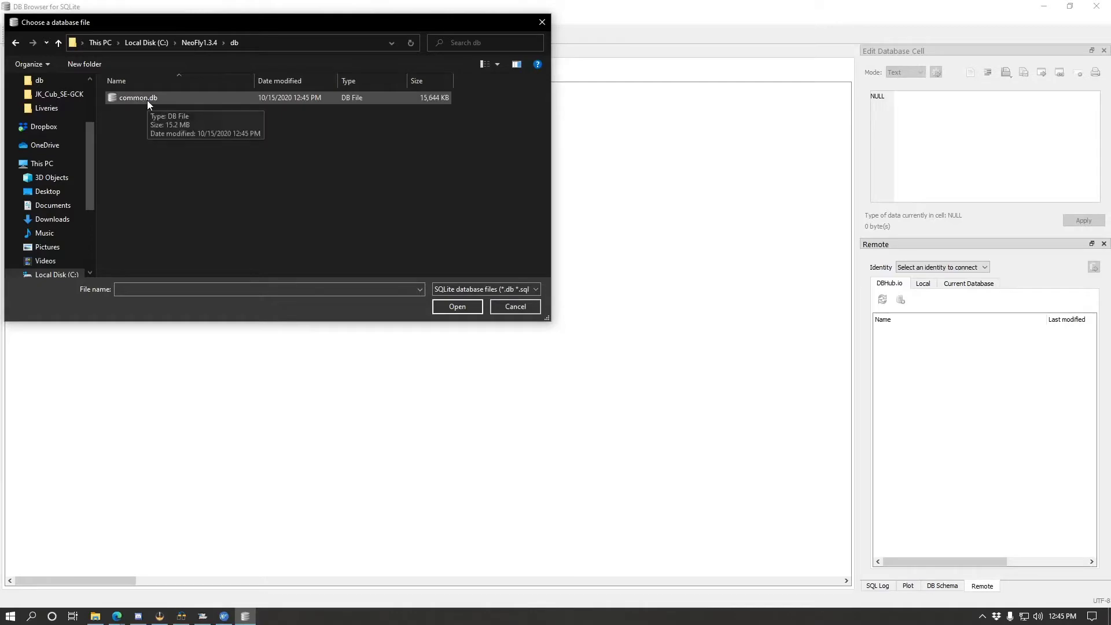
double_click(127, 101)
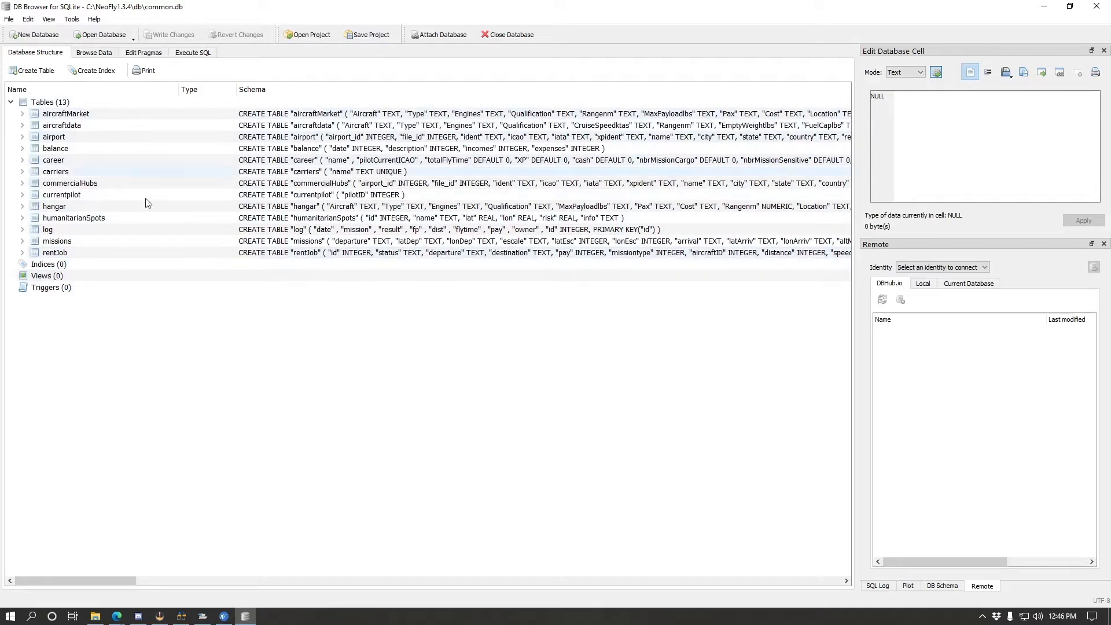
Browse the data of the missions table and examine the departure airports across its records
click(93, 56)
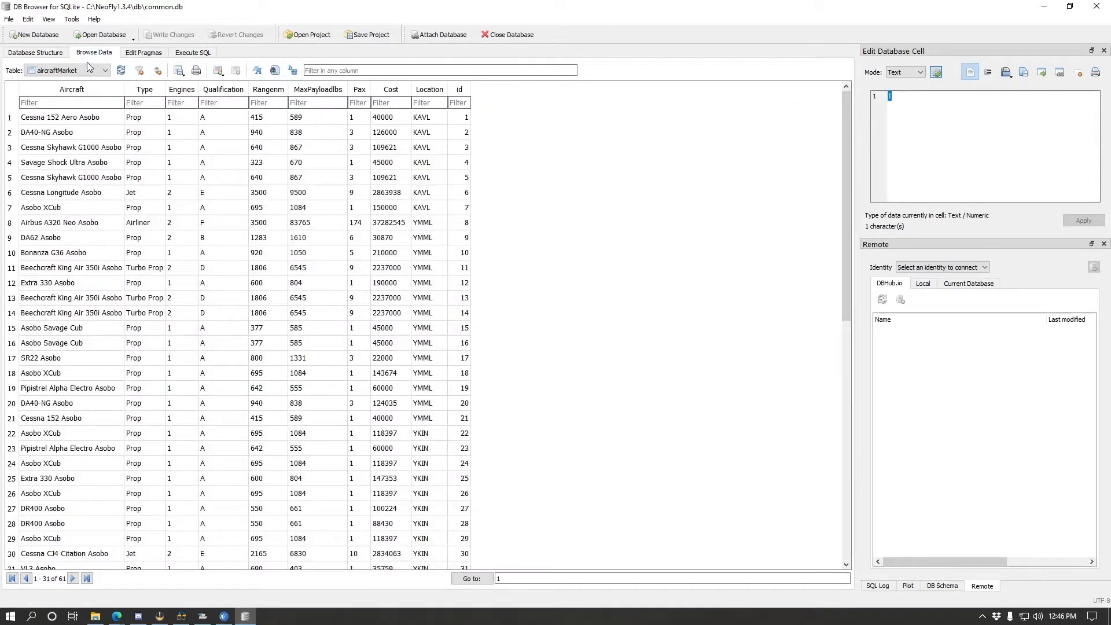
click(87, 70)
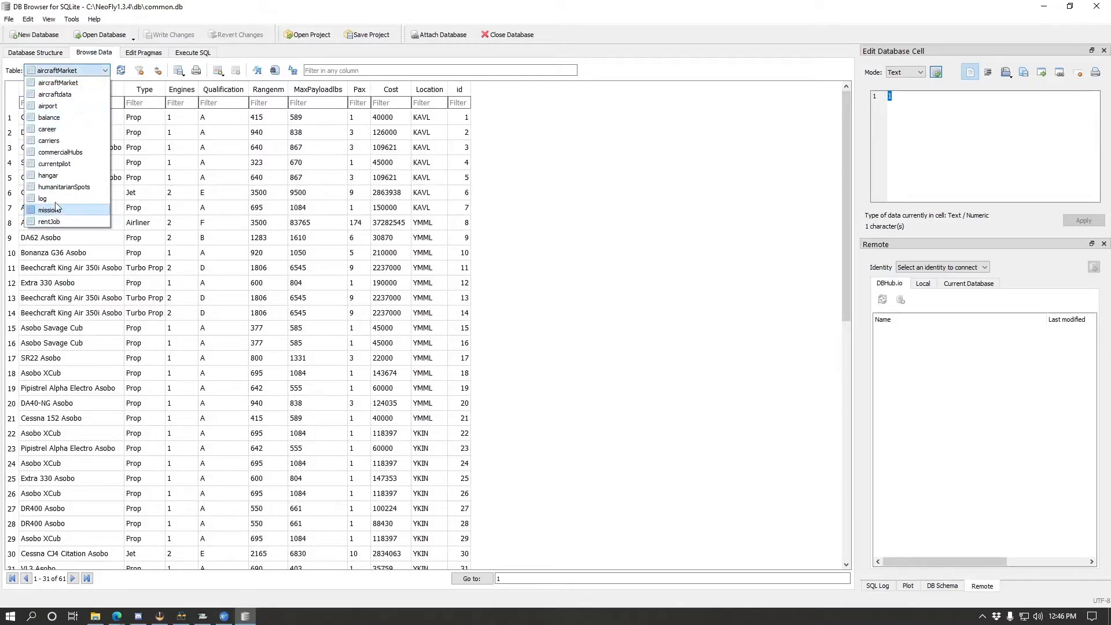
click(54, 210)
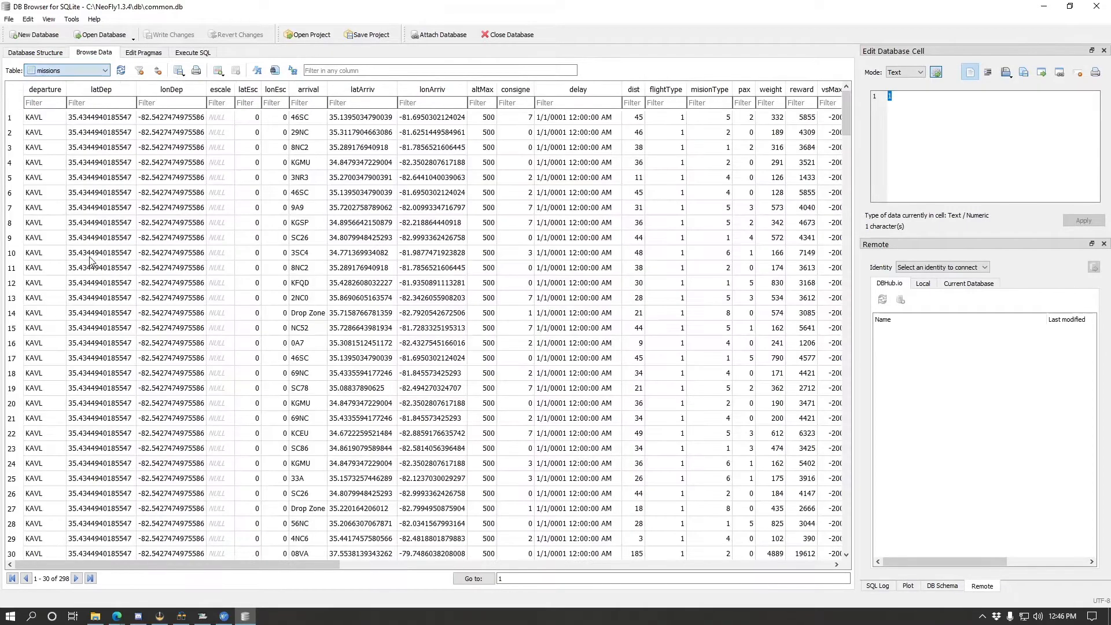
scroll(107, 249, down, 2)
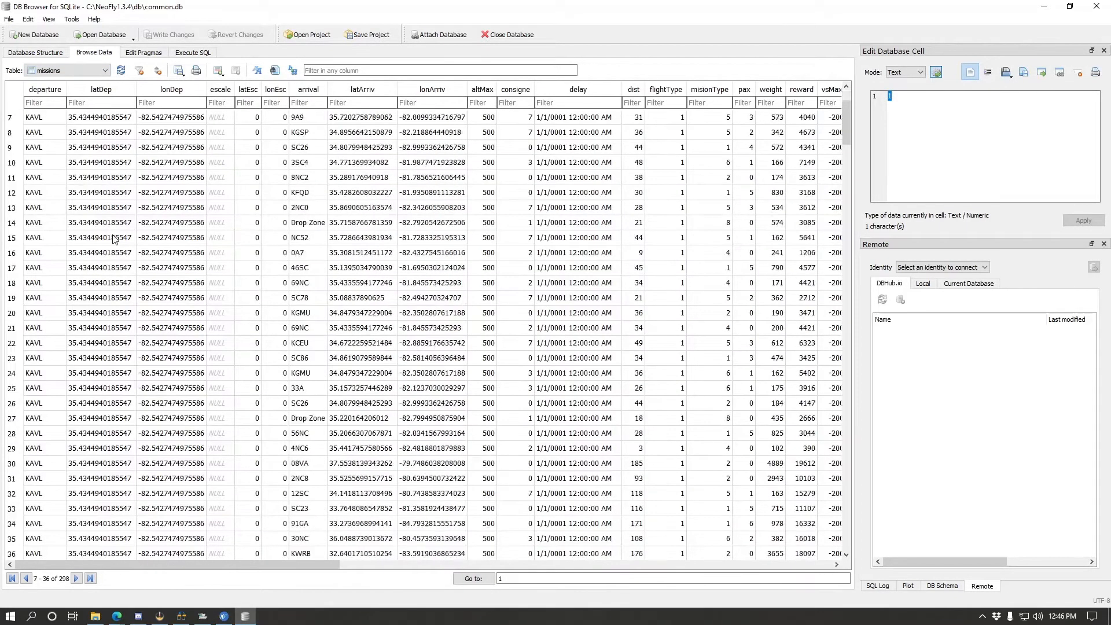
scroll(114, 239, down, 20)
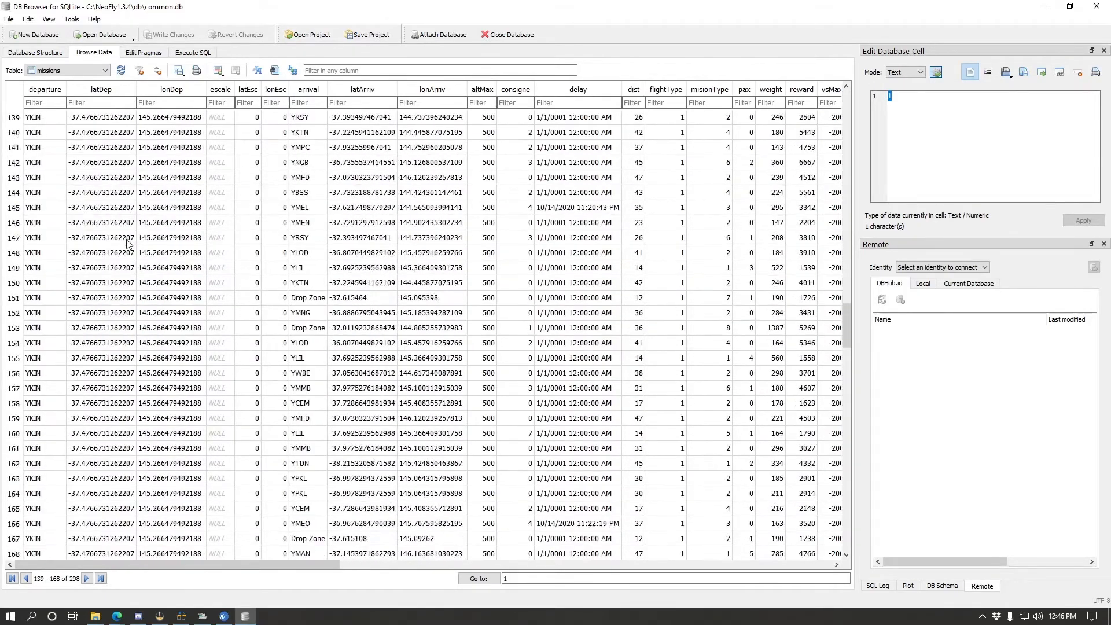
scroll(129, 243, down, 20)
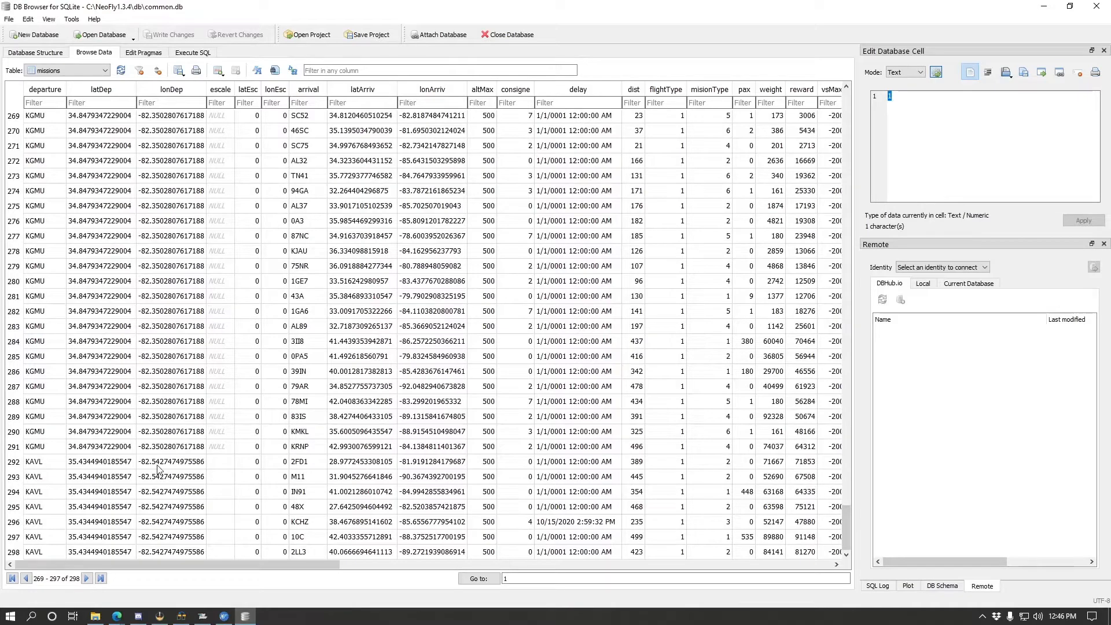
click(55, 449)
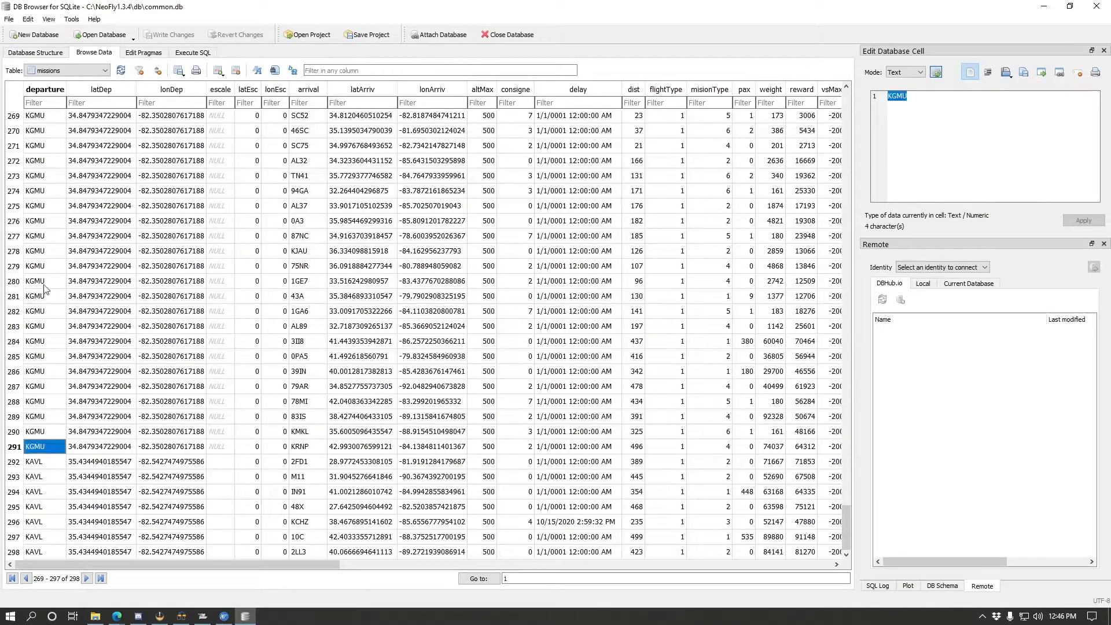
scroll(45, 289, up, 8)
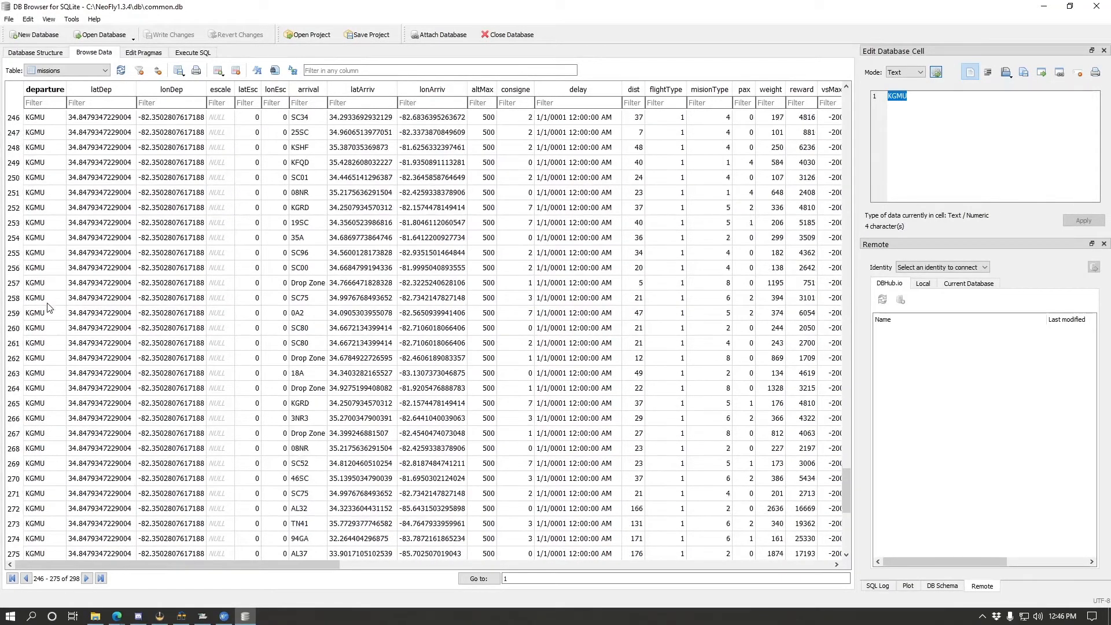
Switch to NeoFly to examine the first missions listed for KAVL, and return to the first missions records in DB Browser for SQLite
click(224, 615)
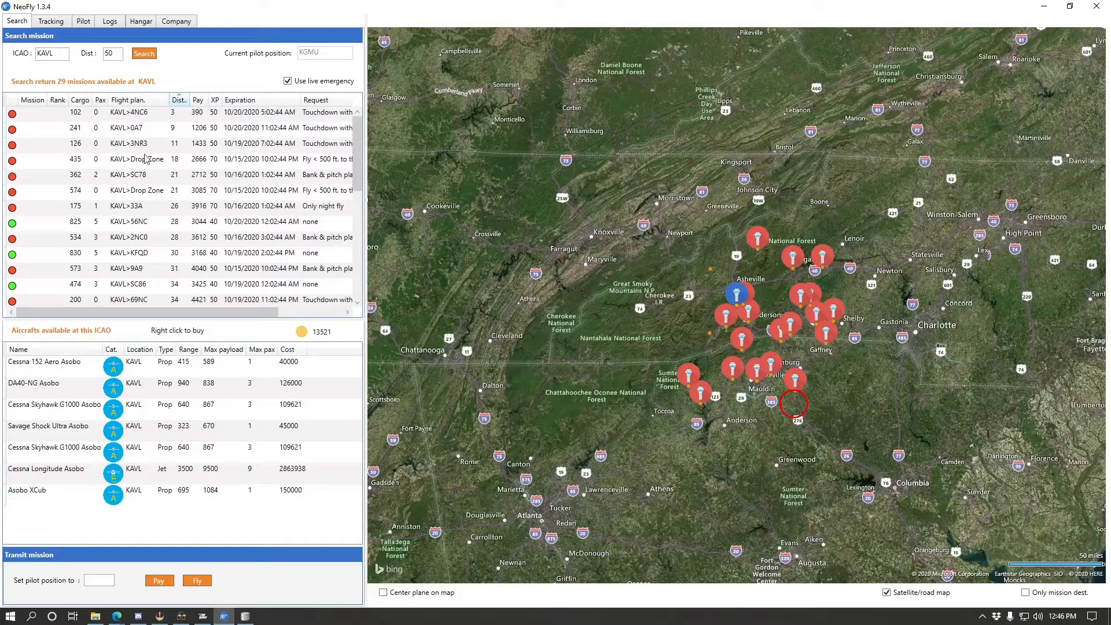
click(37, 118)
click(37, 143)
click(58, 129)
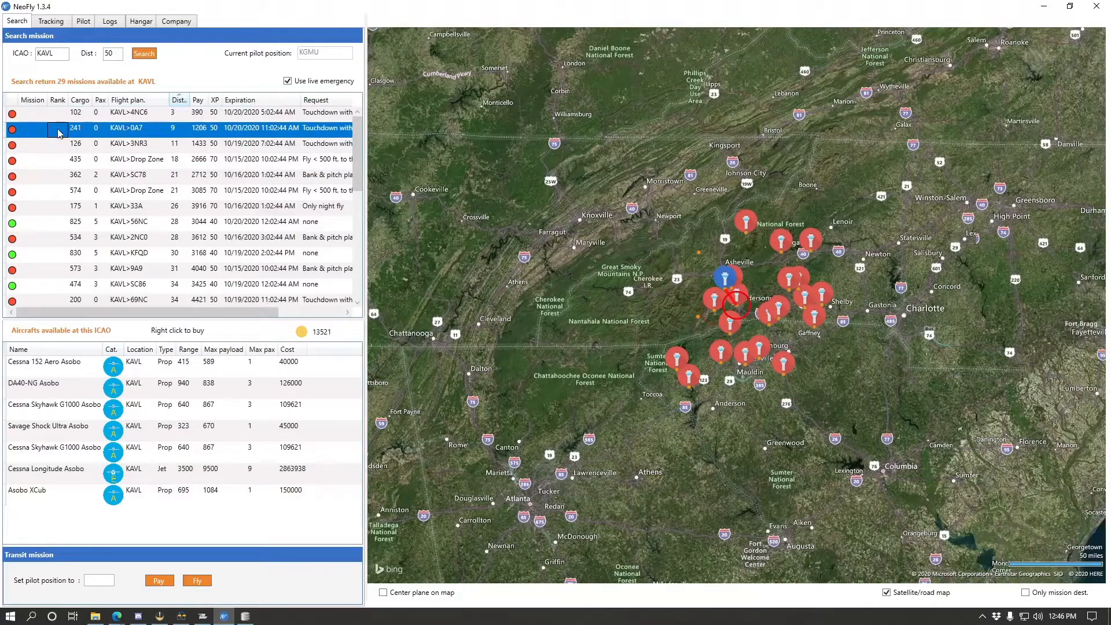
click(43, 115)
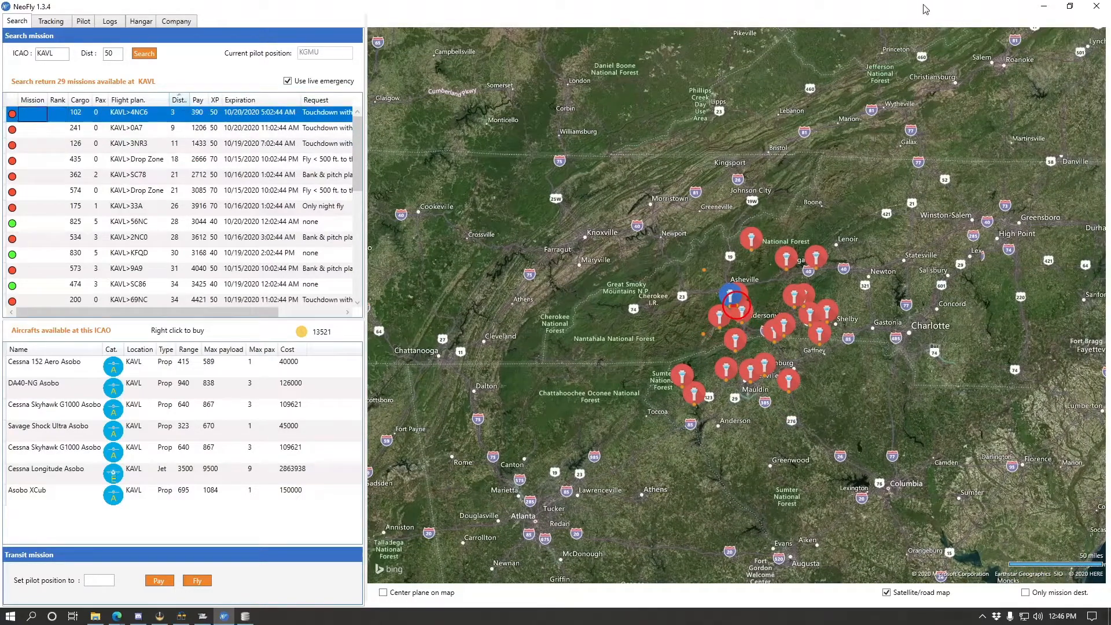
click(1043, 6)
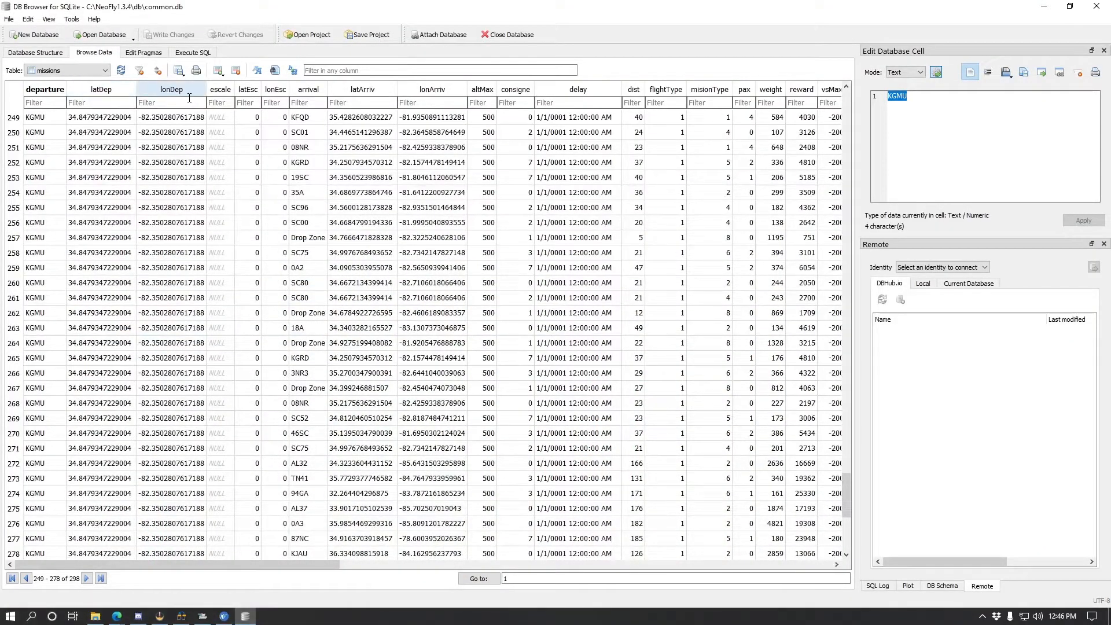
scroll(219, 199, up, 18)
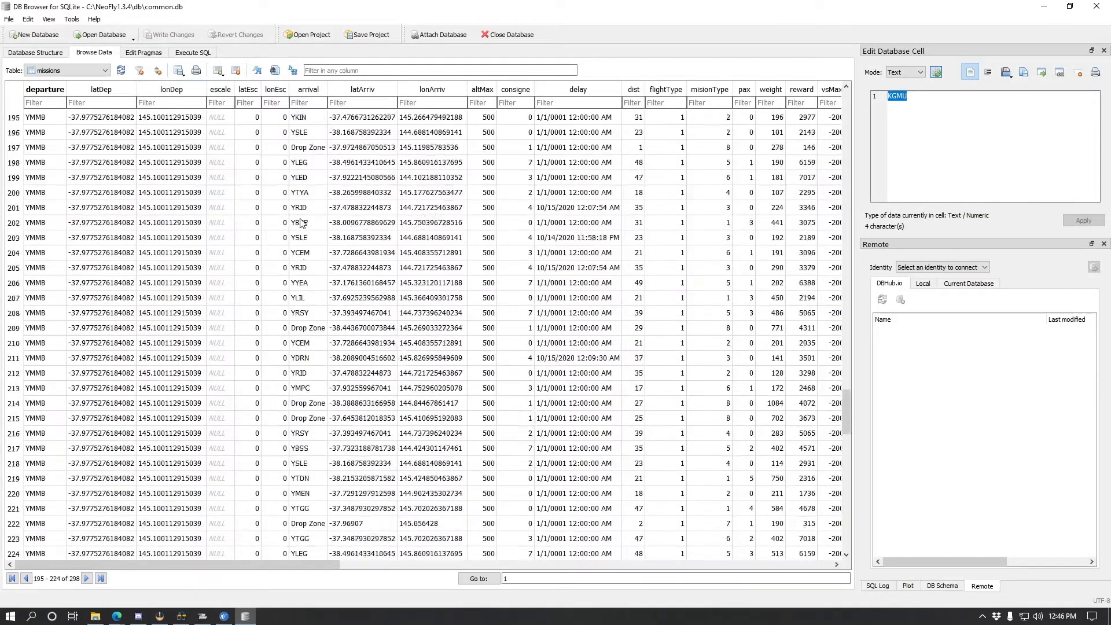
scroll(301, 223, up, 20)
scroll(297, 265, up, 20)
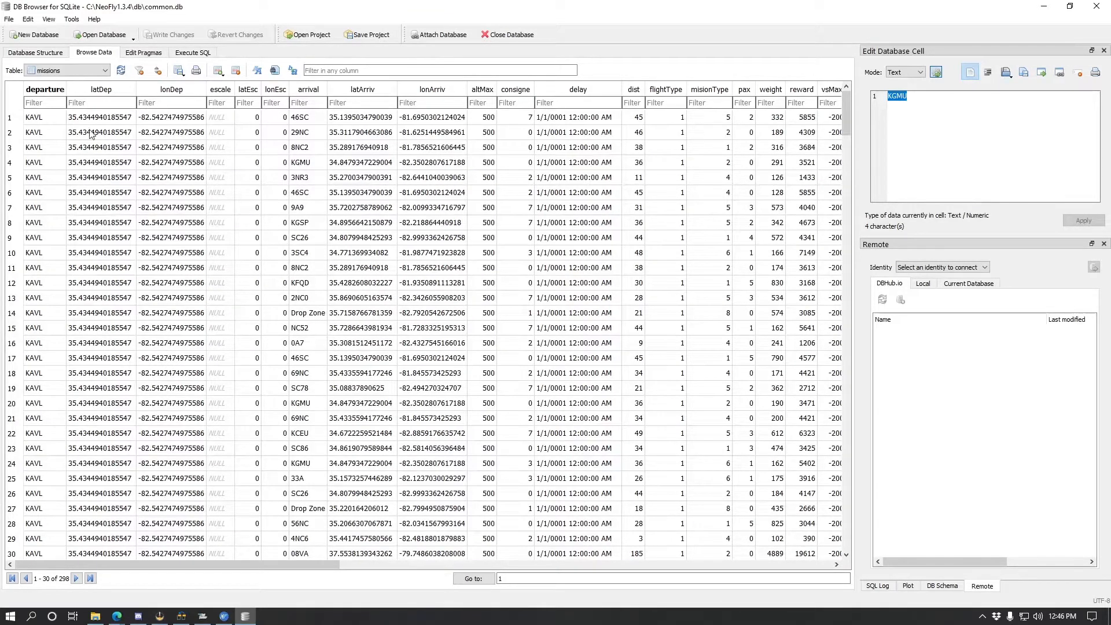
Export the missions table as a CSV file to the Desktop, with column names in the first line and a comma separator
click(35, 52)
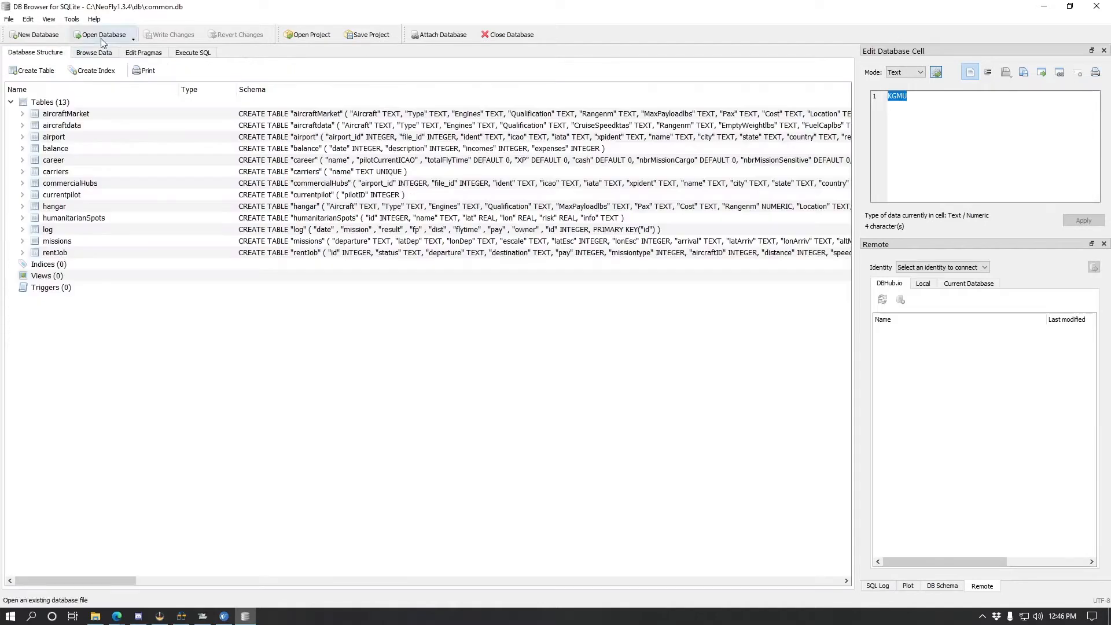
click(9, 19)
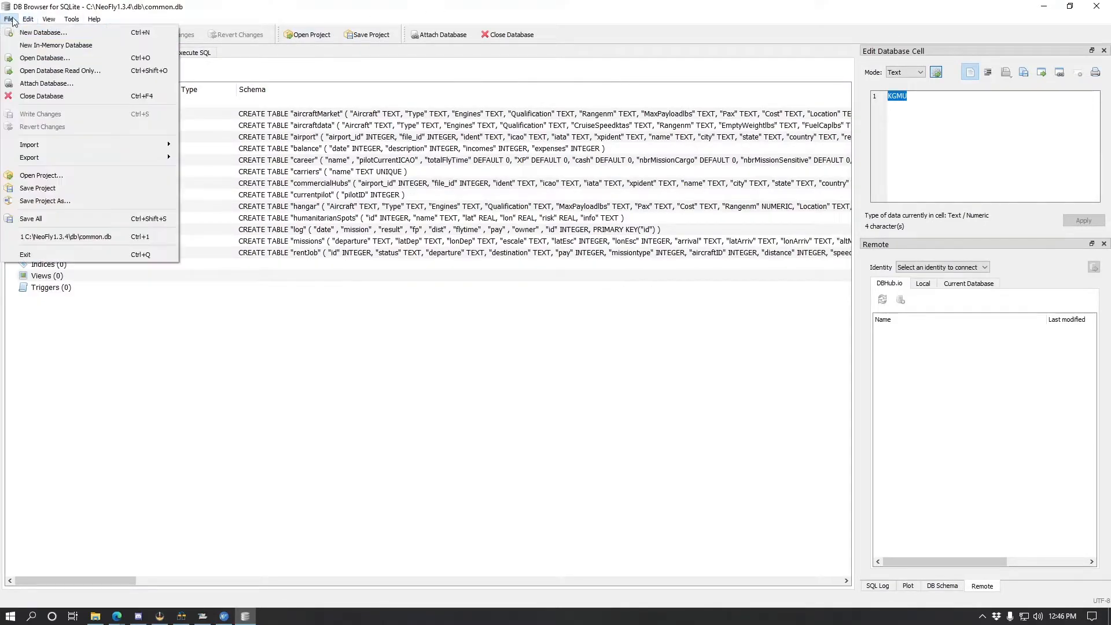
mouse_move(45, 159)
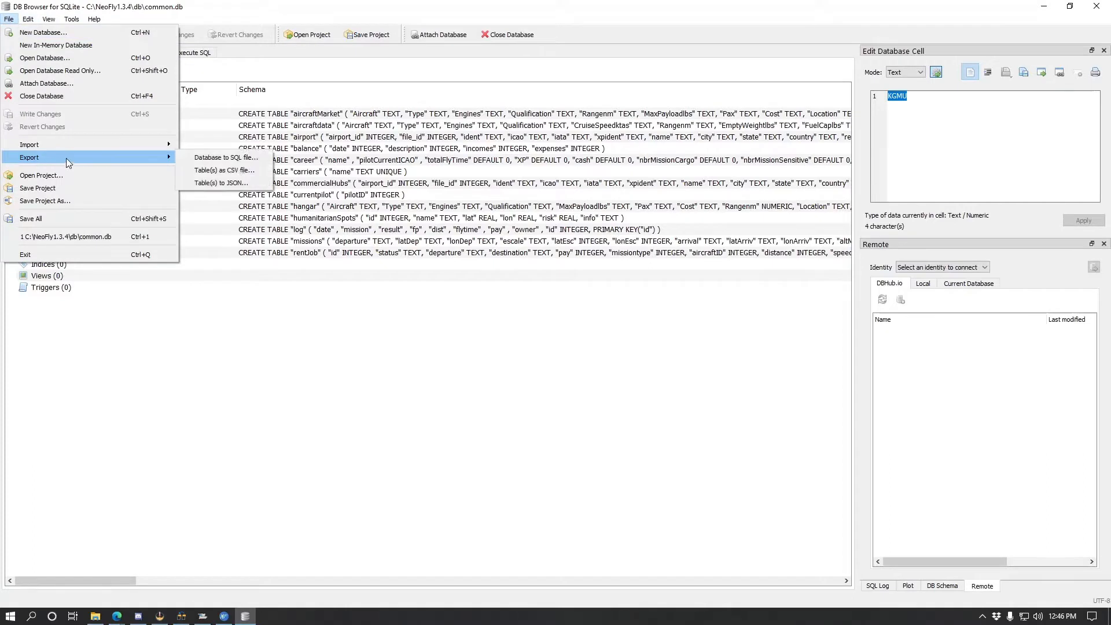
click(245, 172)
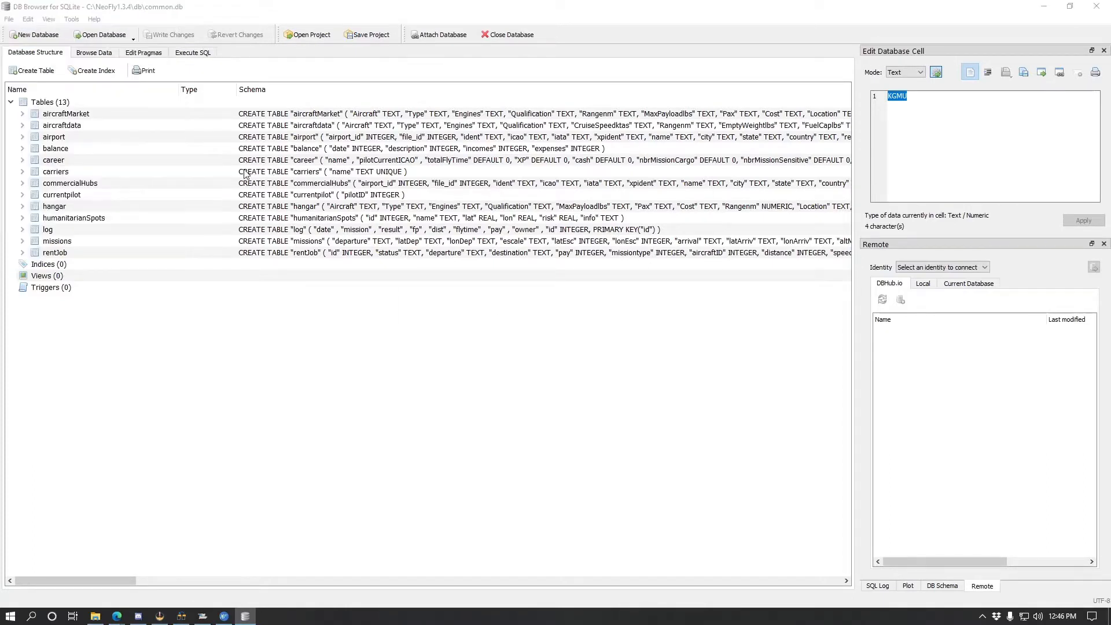
scroll(555, 269, down, 2)
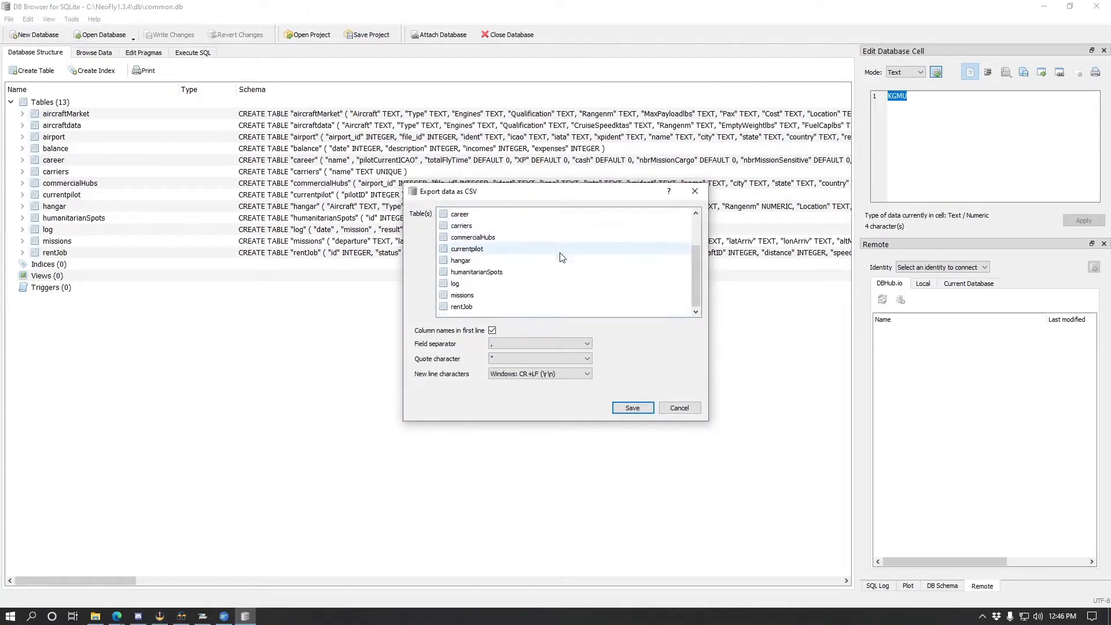
click(470, 297)
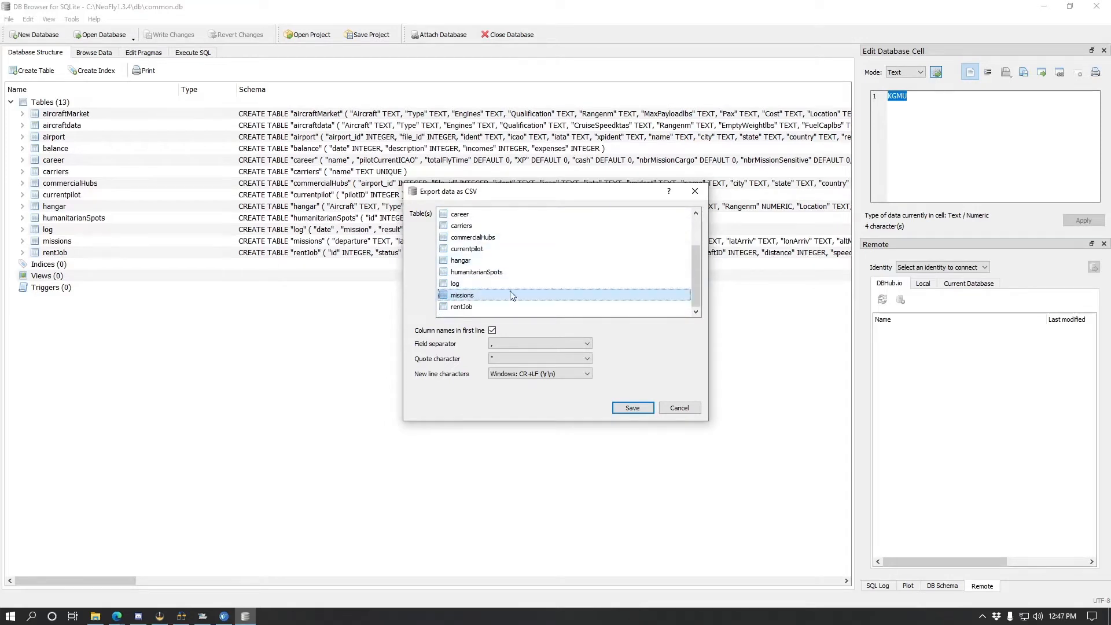
scroll(503, 283, up, 2)
scroll(513, 273, down, 2)
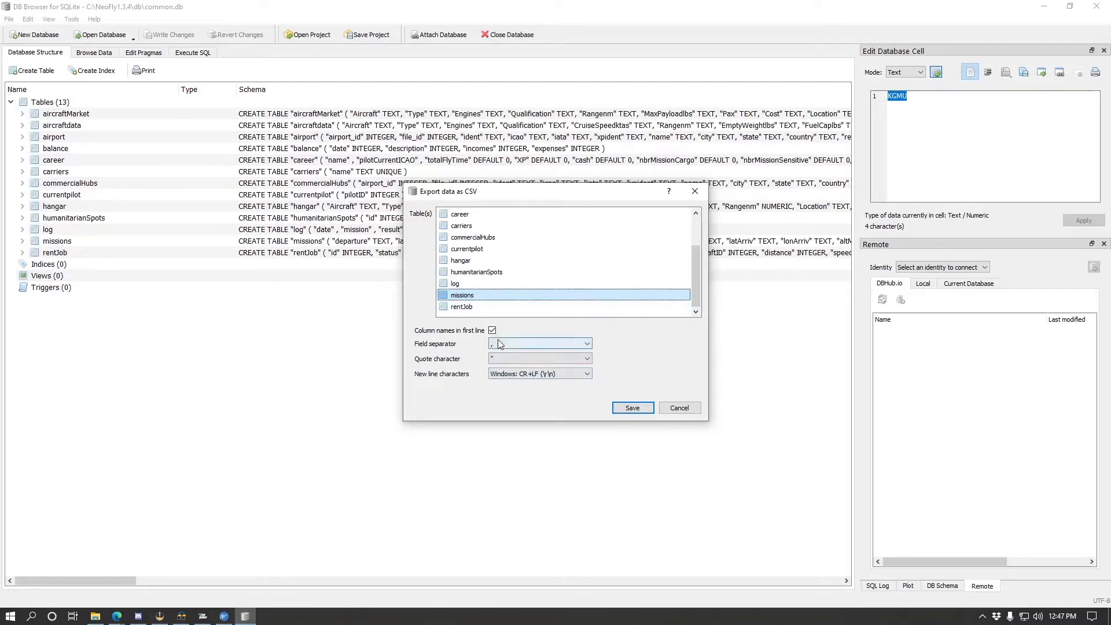
click(626, 410)
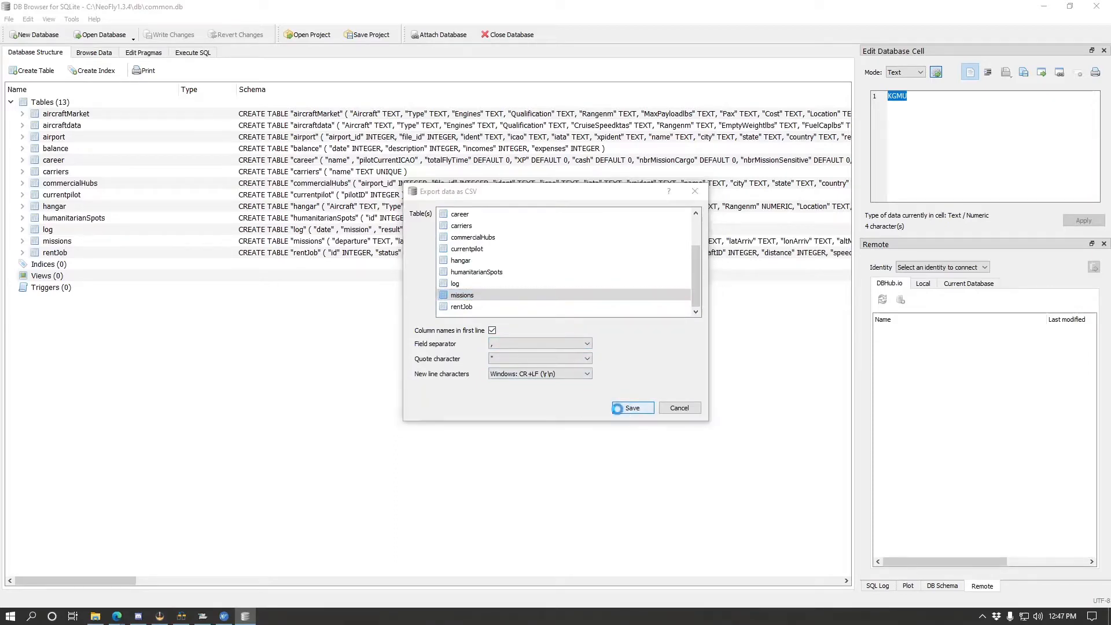
click(471, 289)
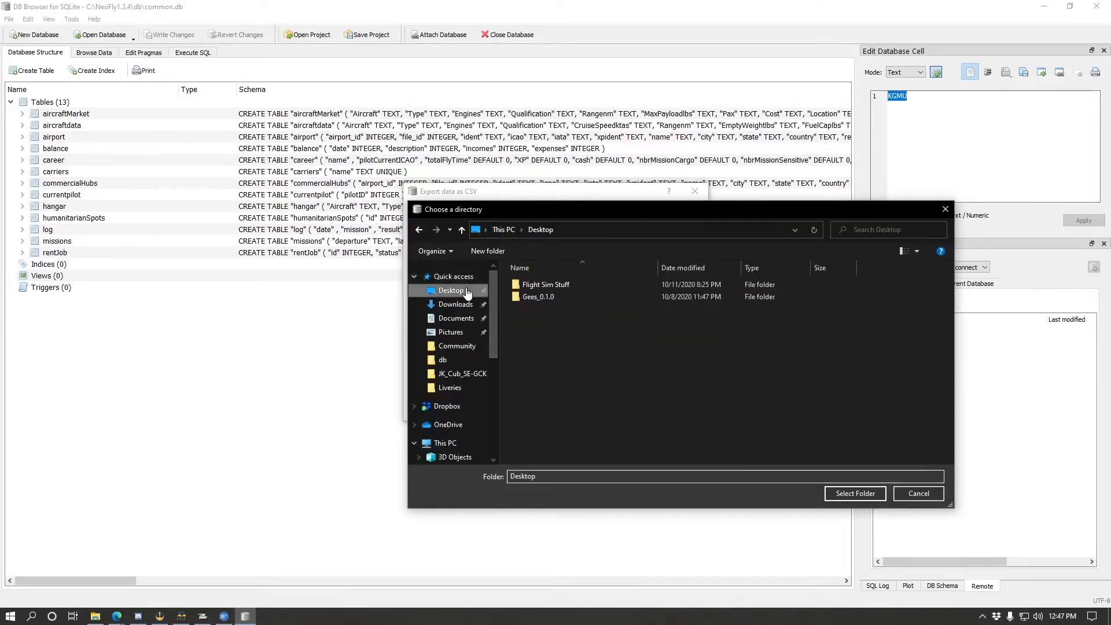
click(832, 497)
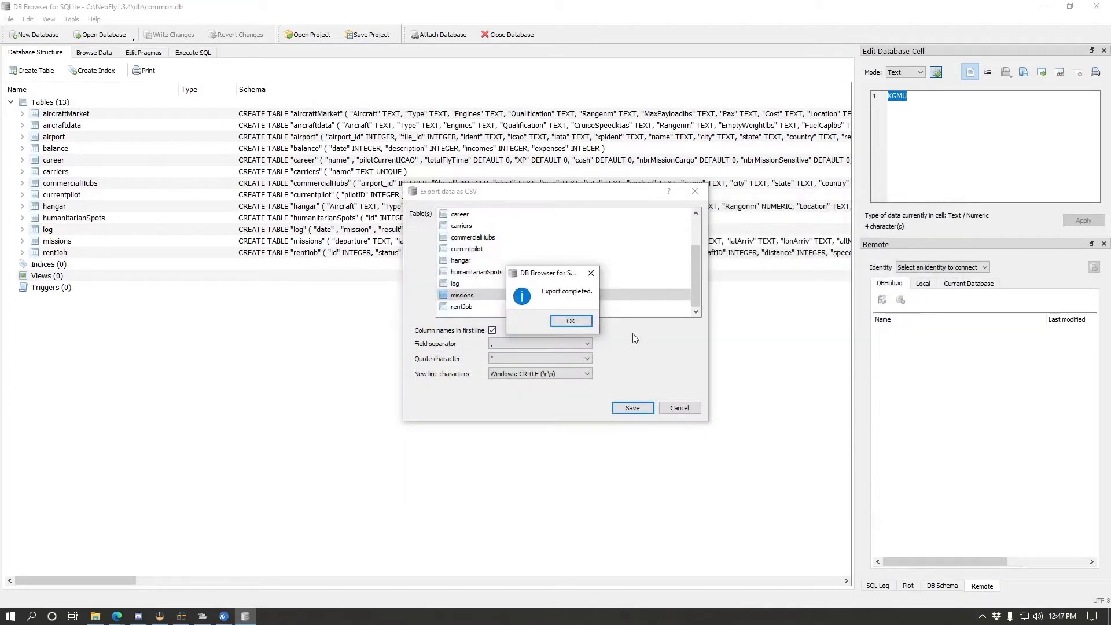
click(570, 322)
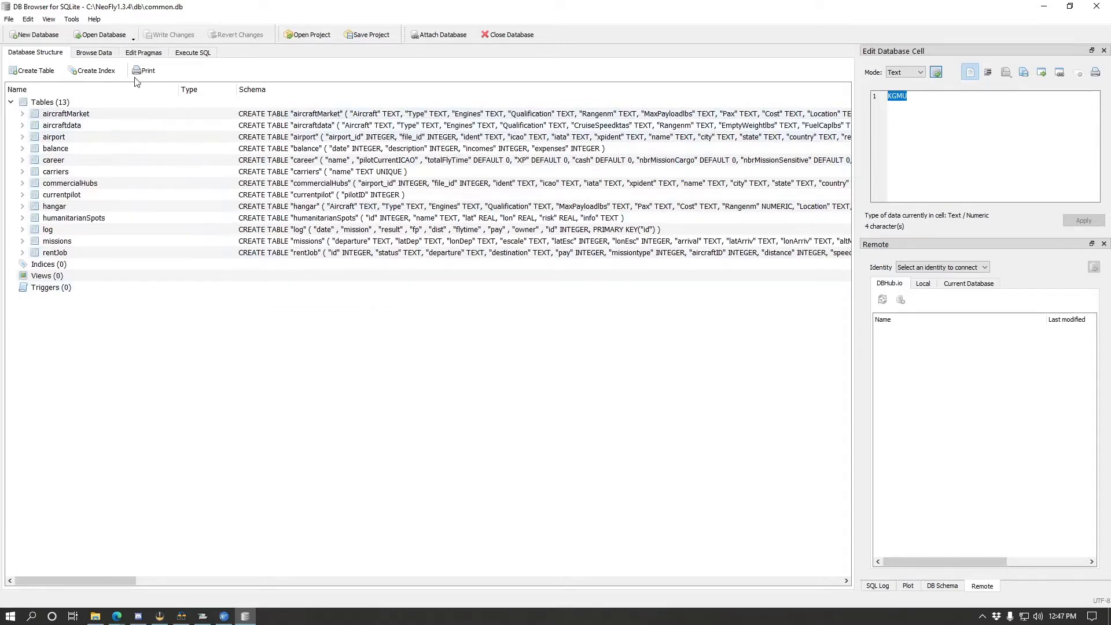
click(9, 18)
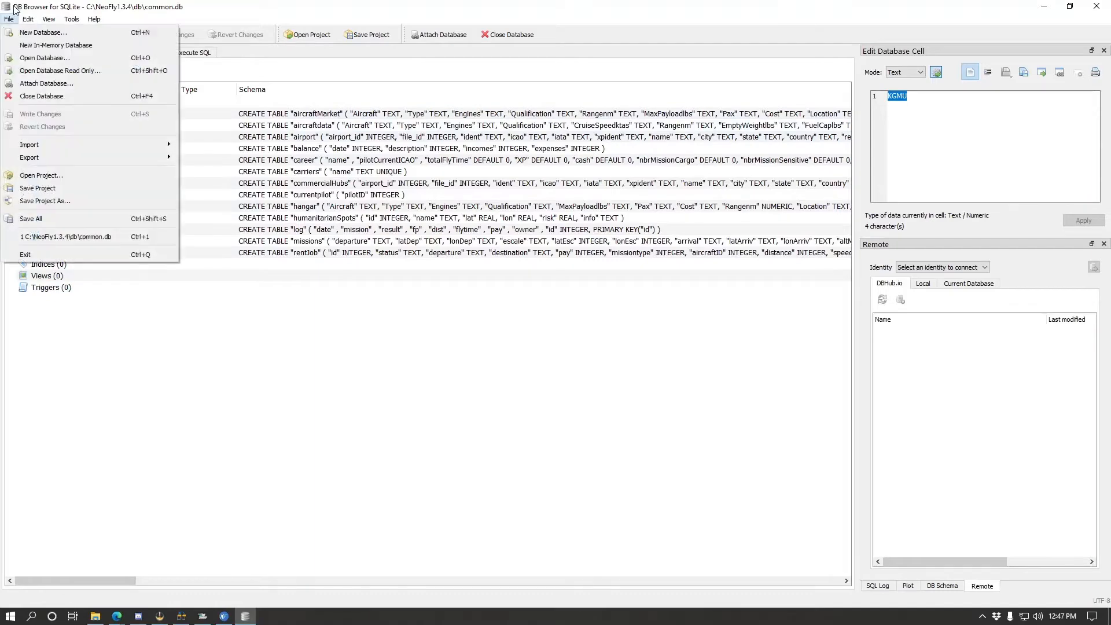
click(12, 16)
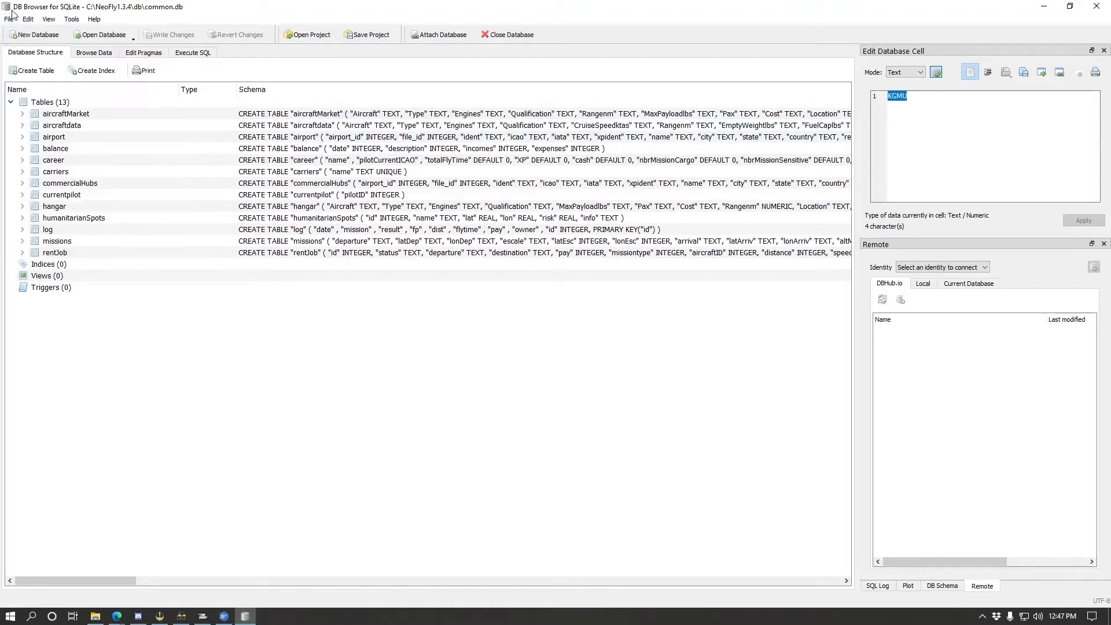
Browse the data of the missions table and delete all of its records
click(93, 53)
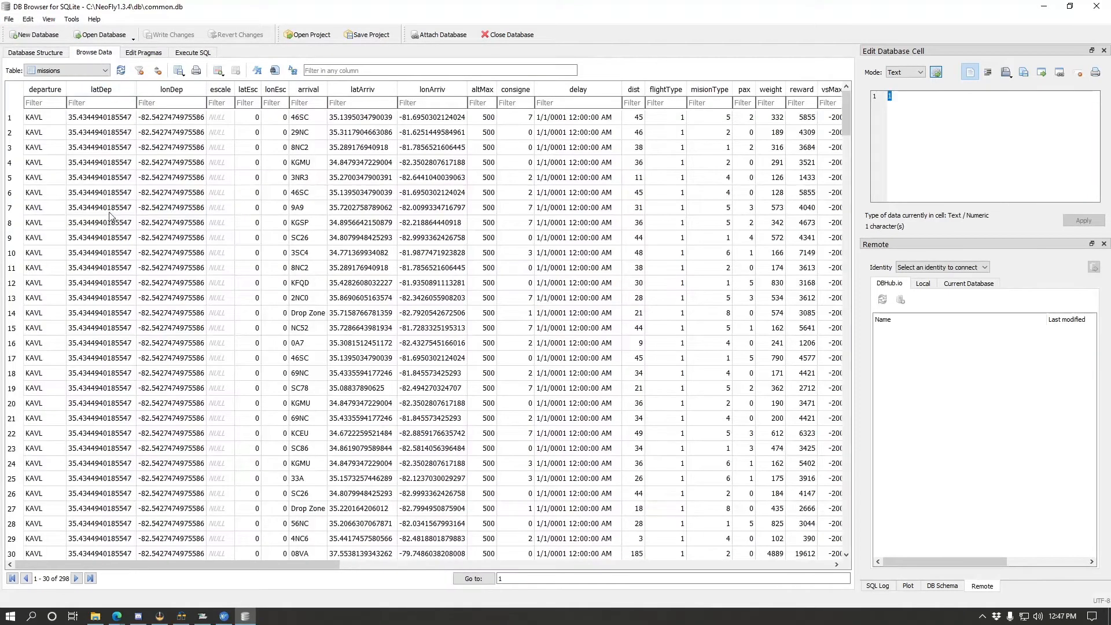
click(80, 227)
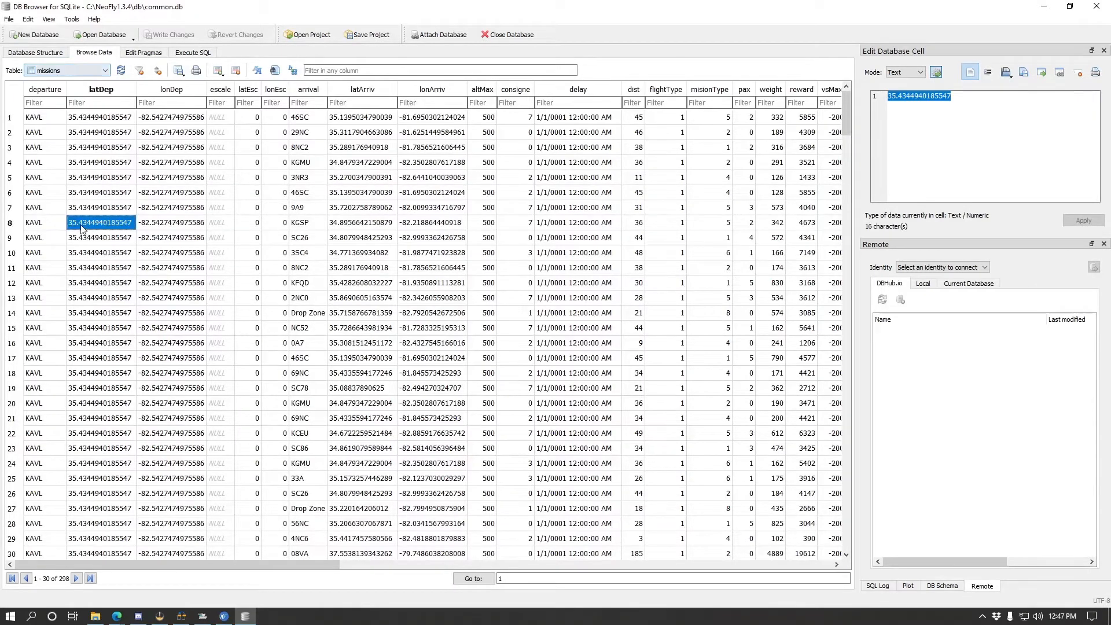
key(ctrl+a)
key(Delete)
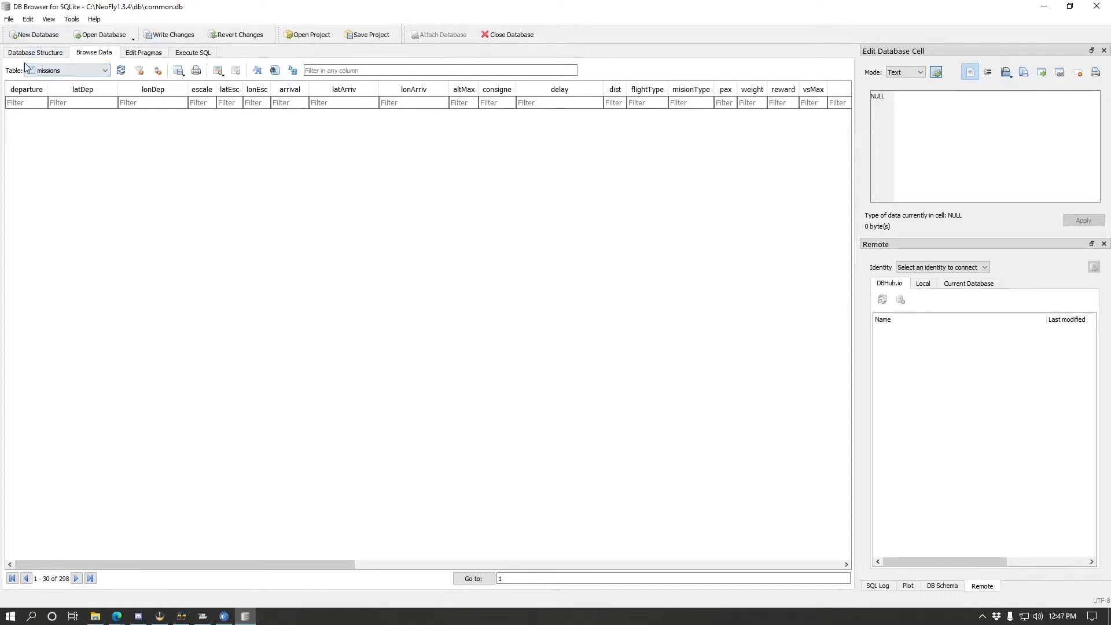
click(9, 19)
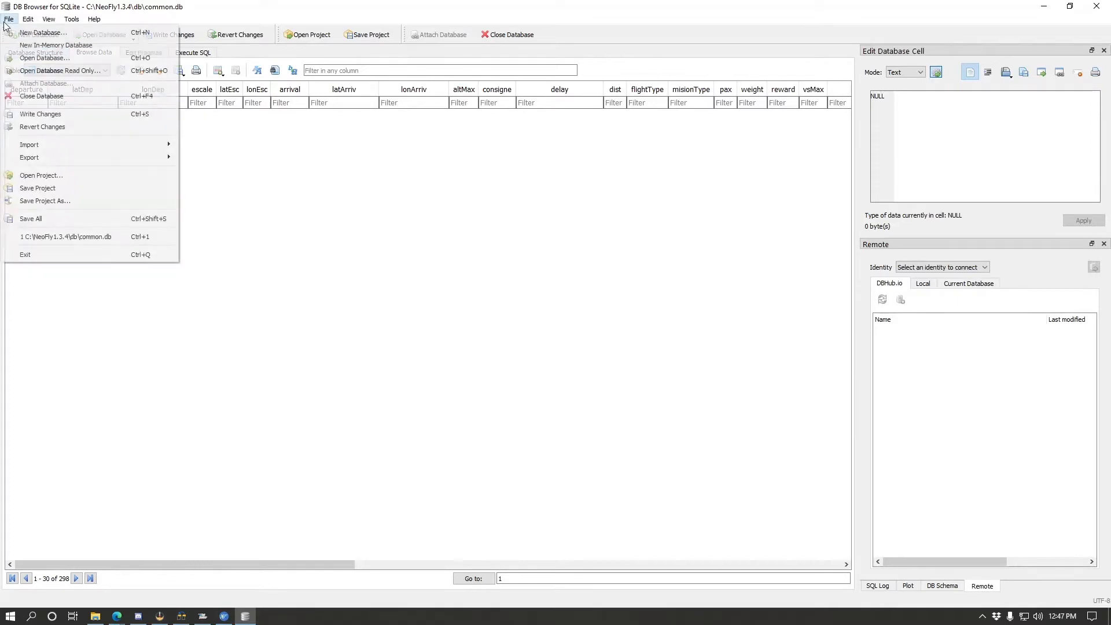
mouse_move(36, 147)
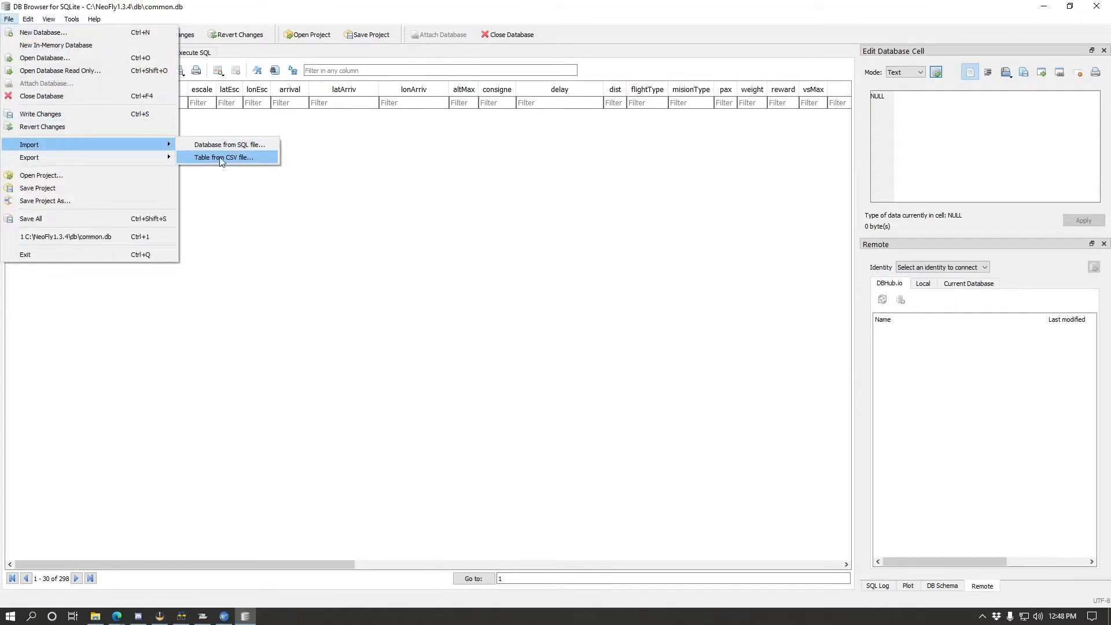
click(240, 158)
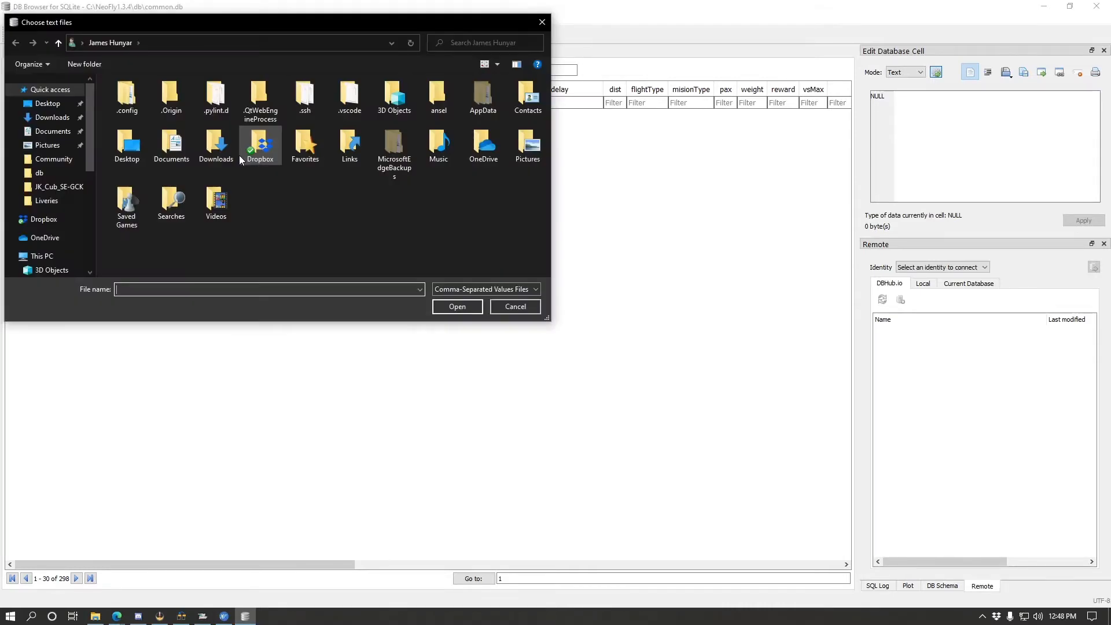
click(63, 105)
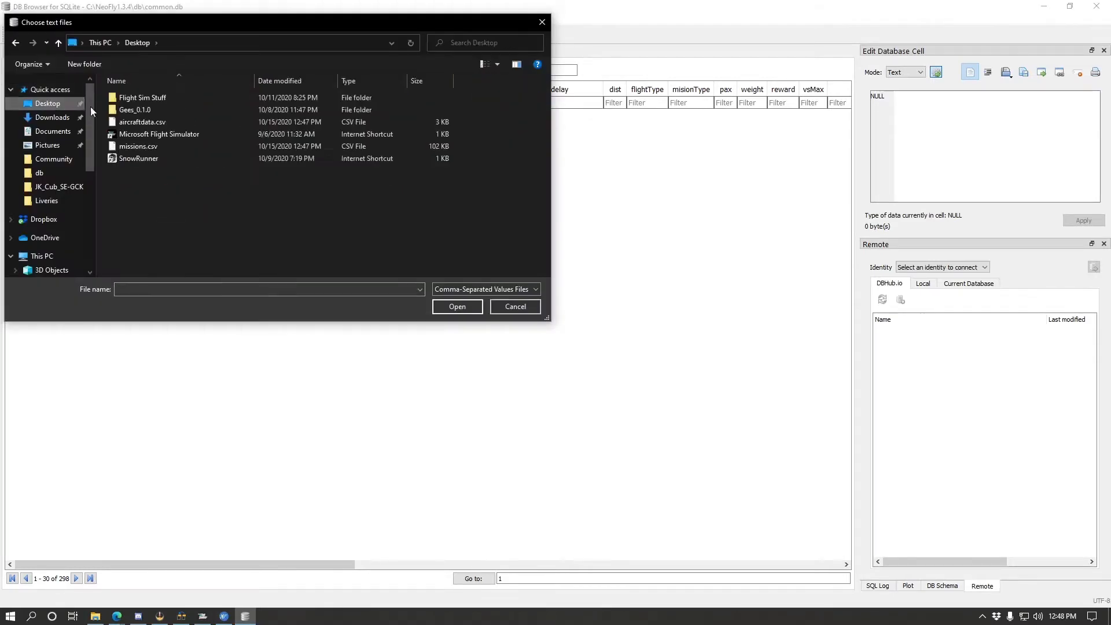
click(139, 146)
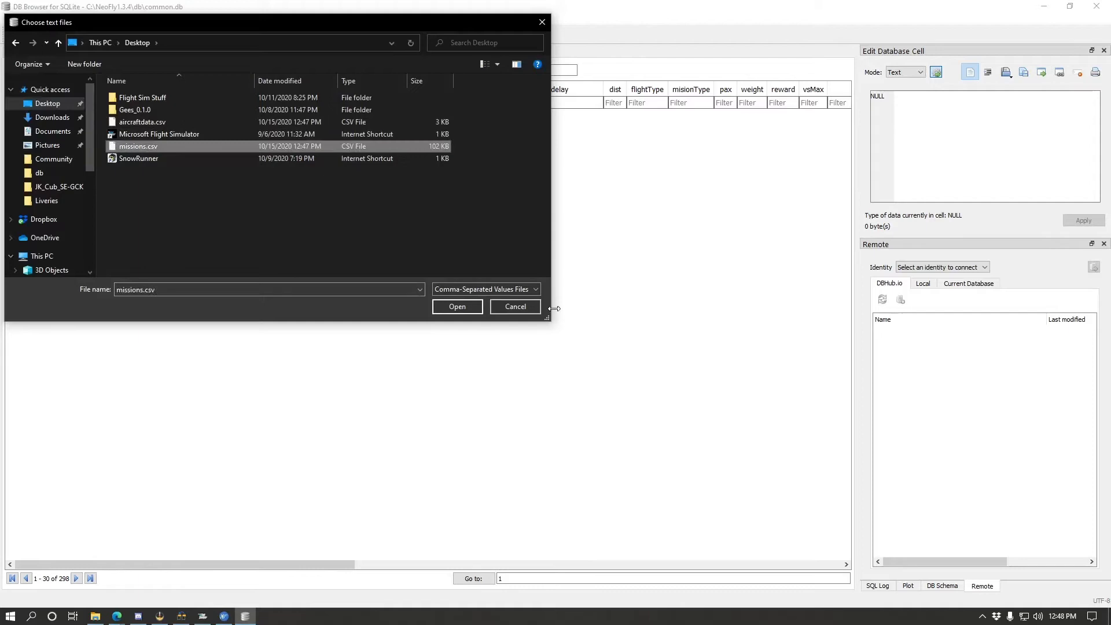
click(457, 306)
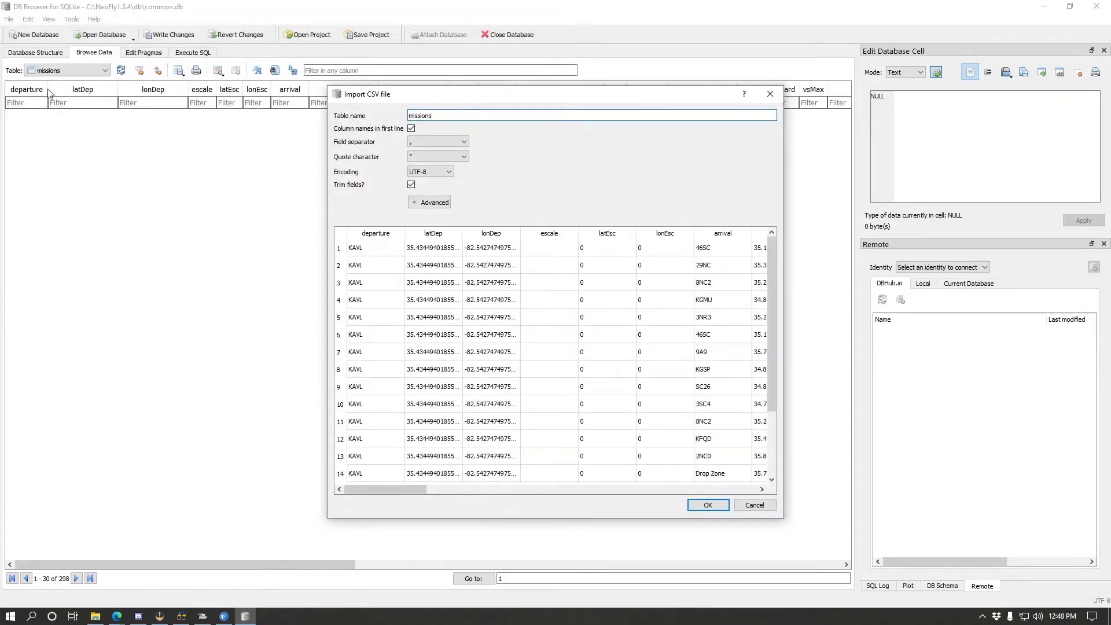
click(413, 129)
click(413, 129)
click(414, 129)
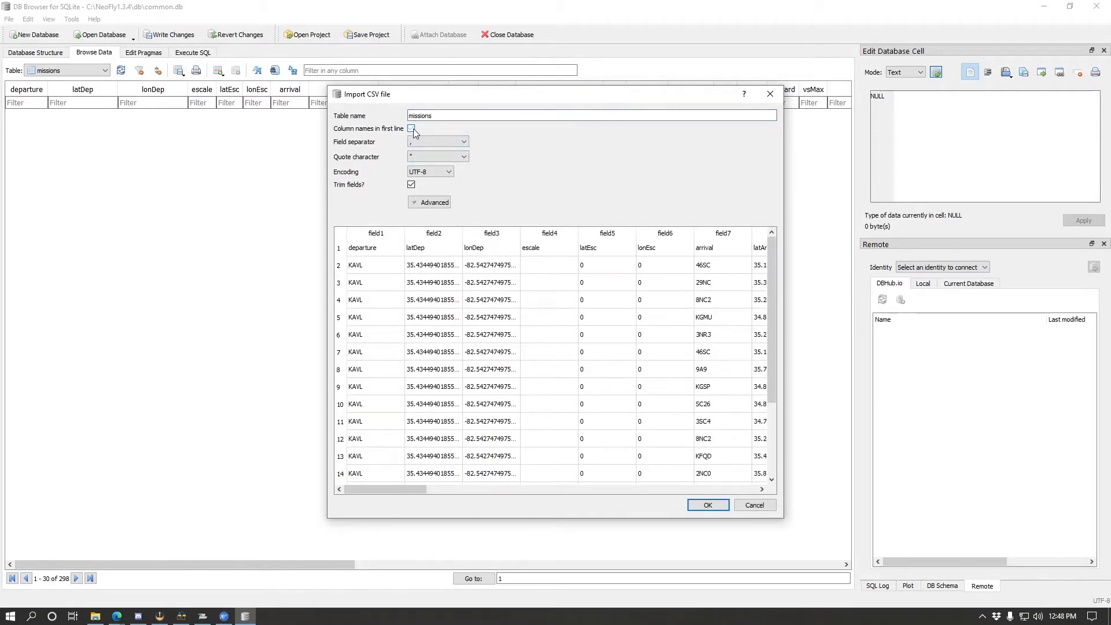
click(413, 128)
click(413, 127)
click(411, 129)
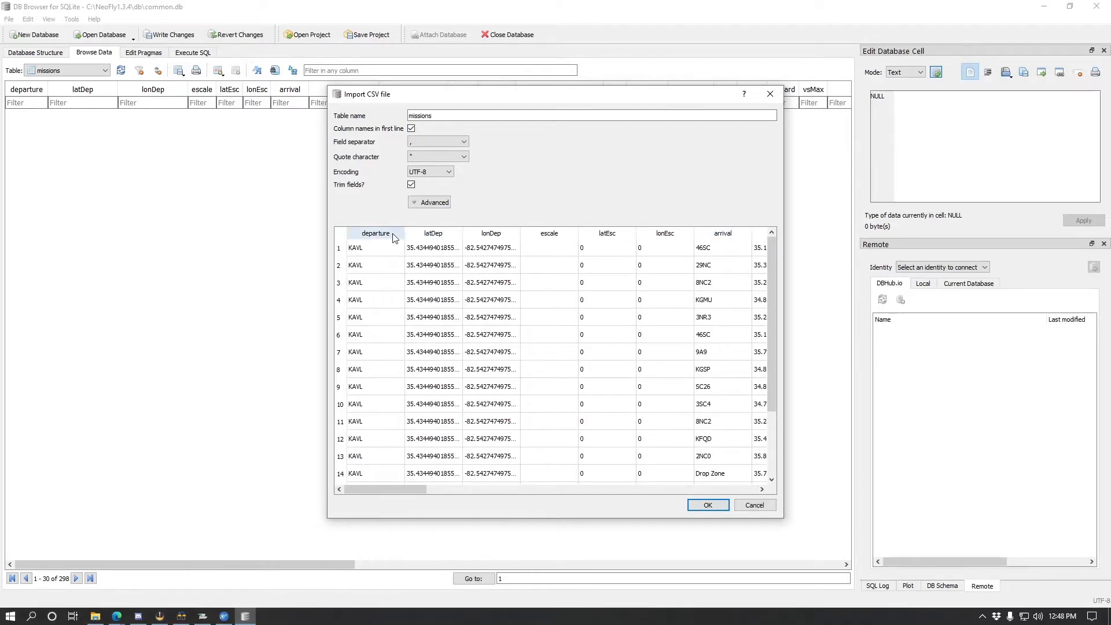
scroll(373, 341, down, 3)
scroll(373, 341, up, 3)
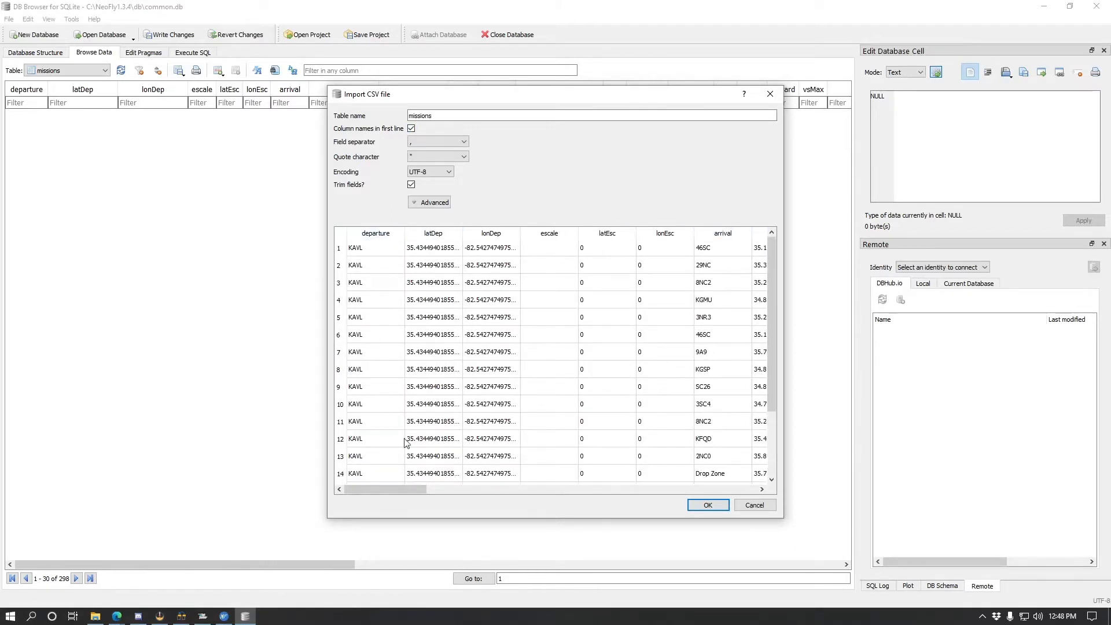
click(713, 509)
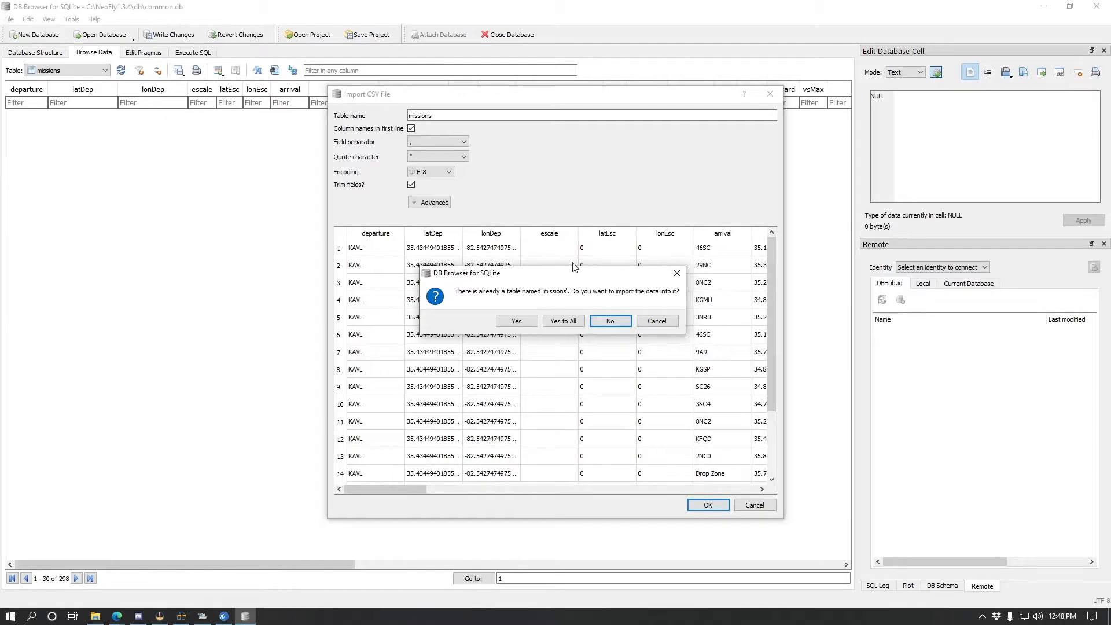
click(647, 322)
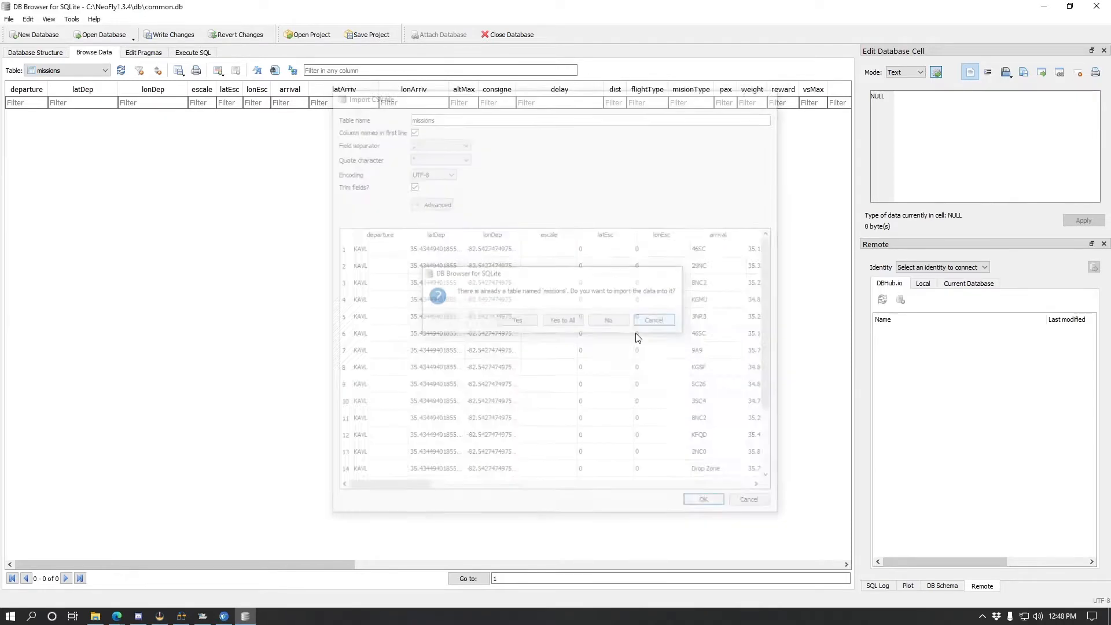
click(10, 19)
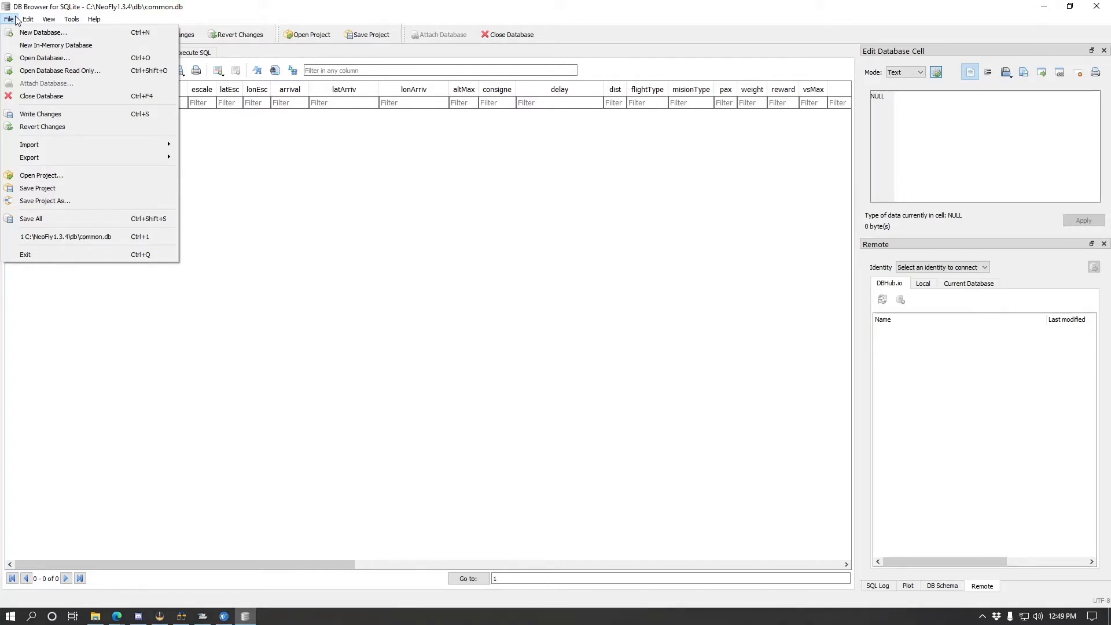
click(15, 20)
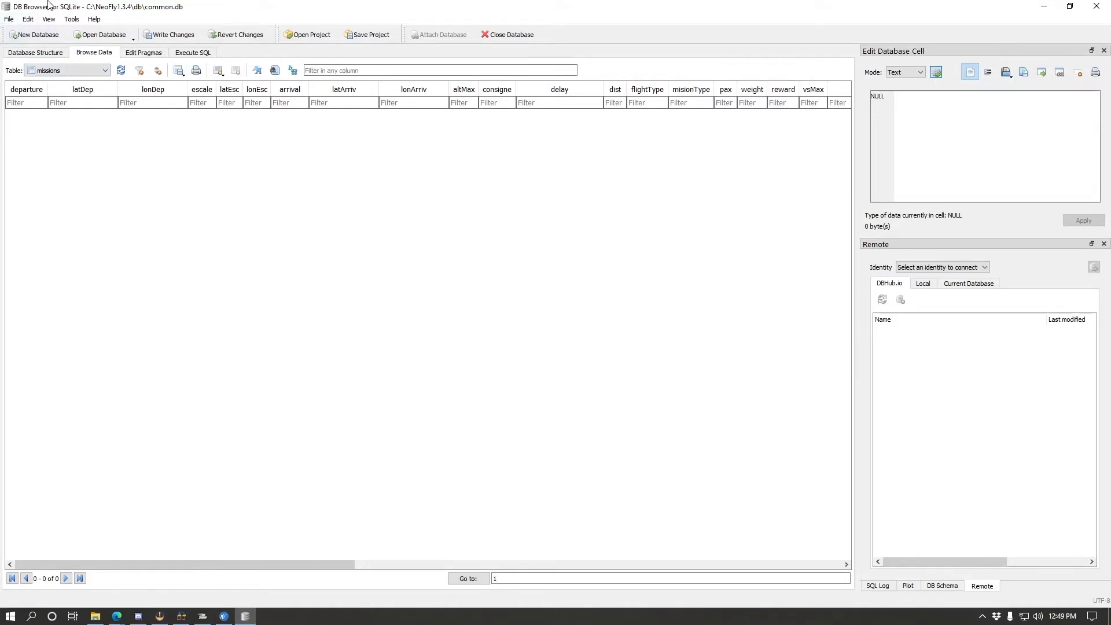
Import missions.csv from the Desktop into the existing missions table, with column names in the first line, and review the imported records
click(9, 21)
mouse_move(85, 144)
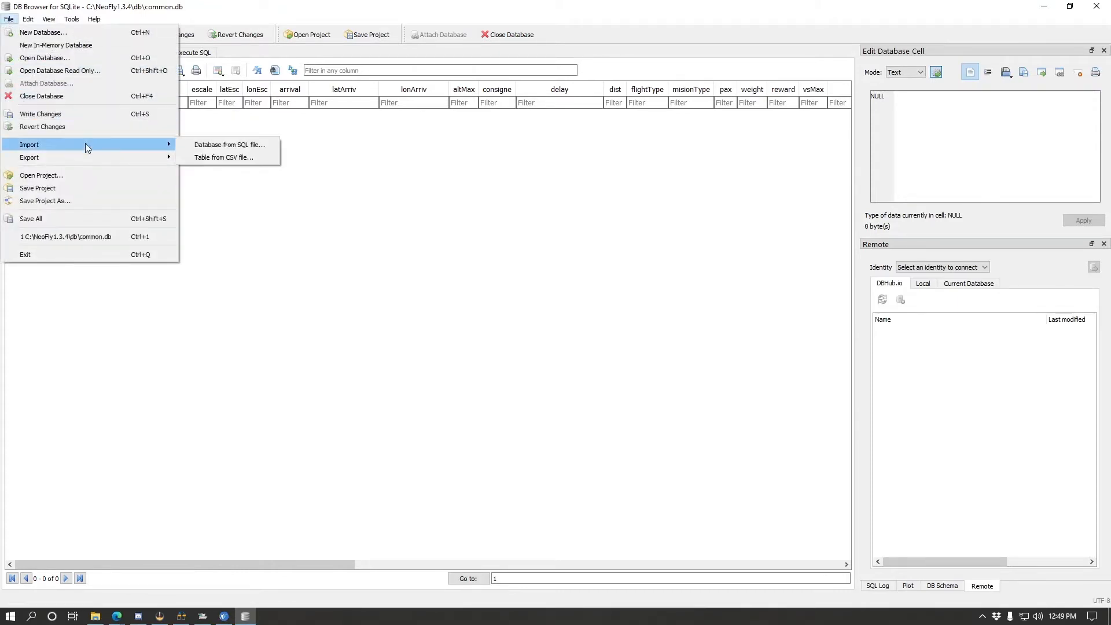
click(218, 157)
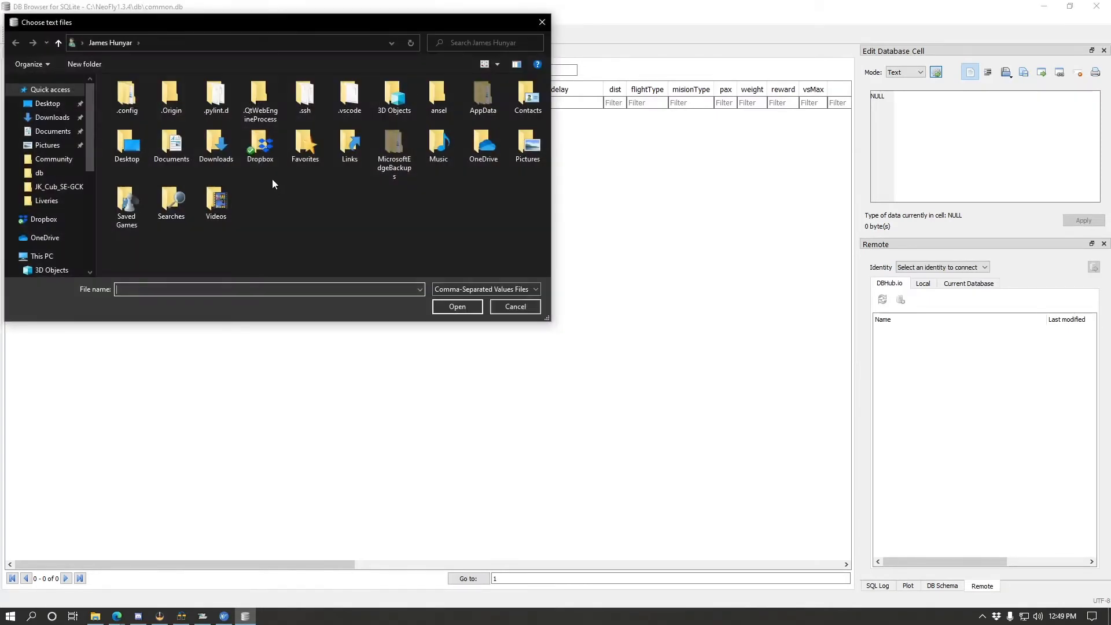
click(48, 103)
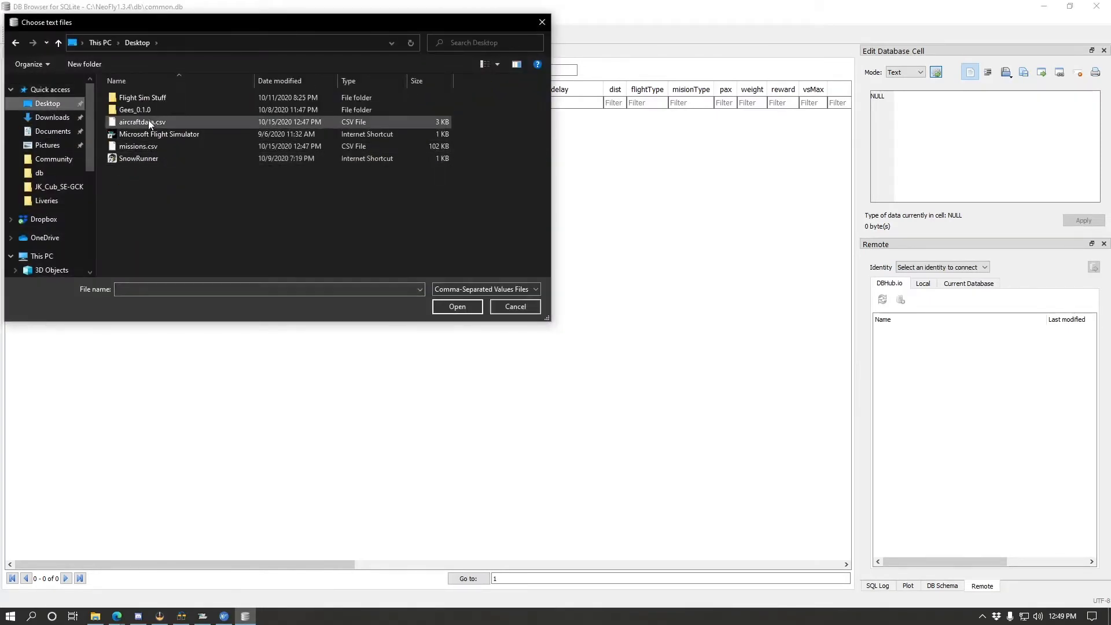
double_click(144, 146)
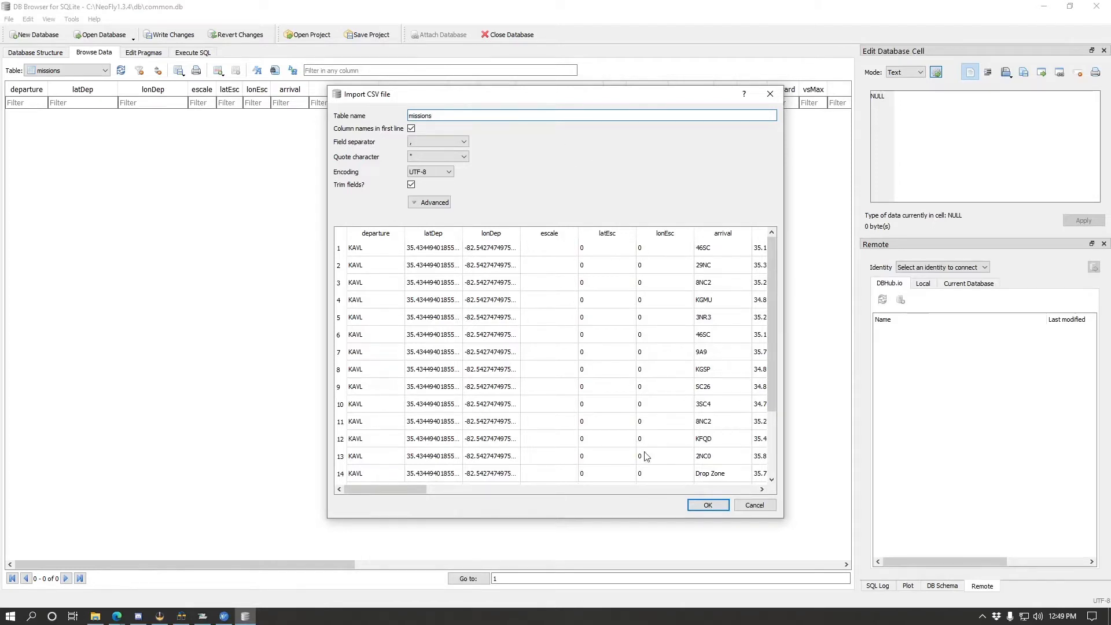
click(705, 505)
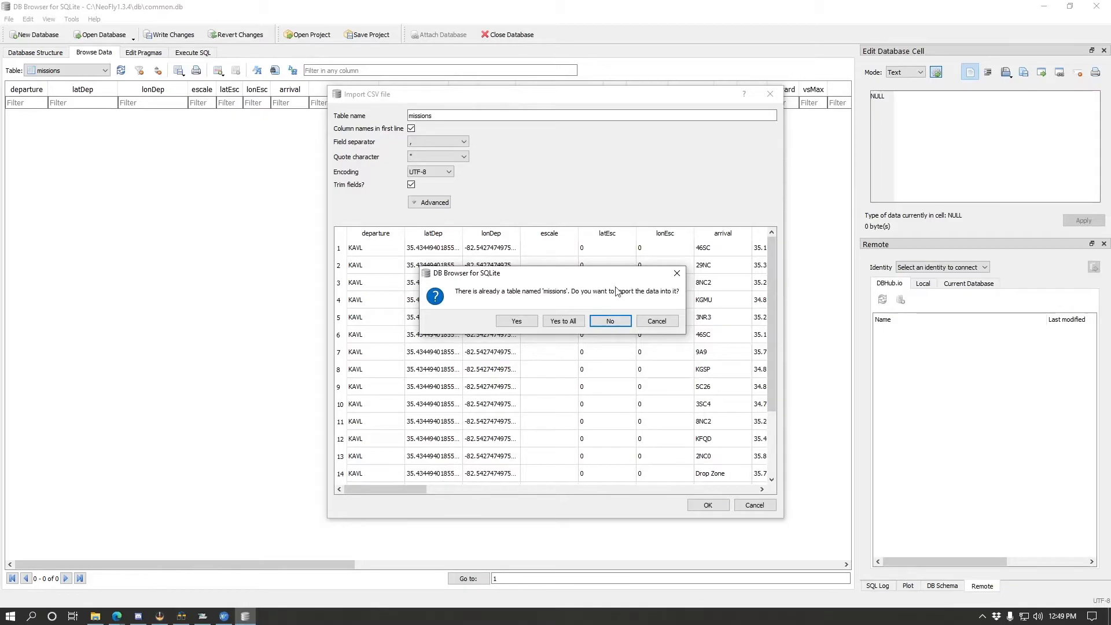
click(514, 320)
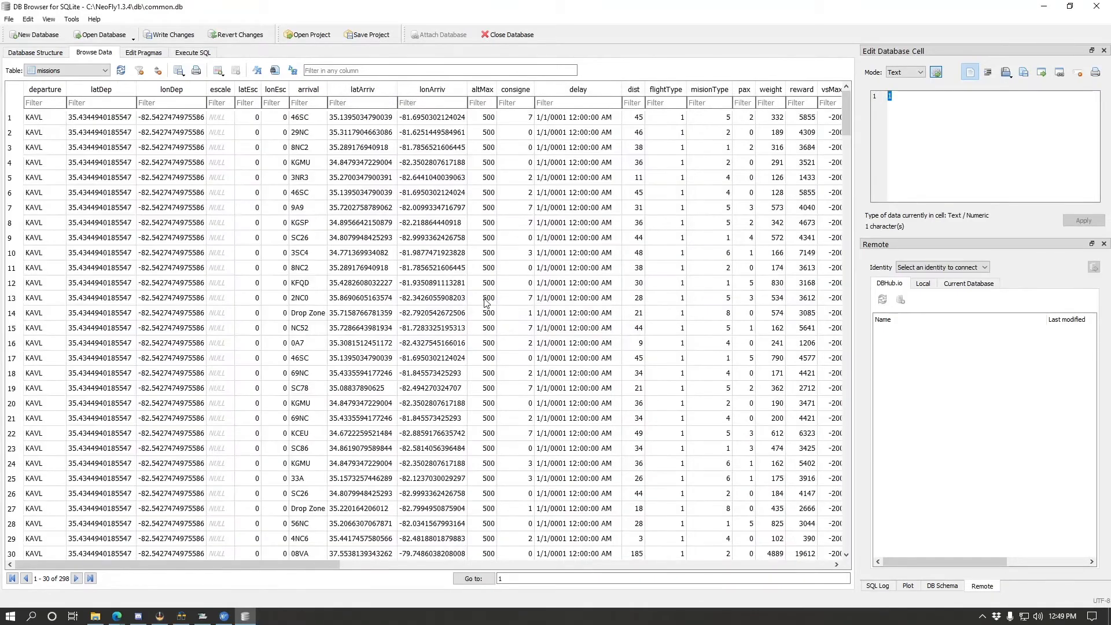
scroll(514, 335, down, 20)
scroll(515, 354, down, 20)
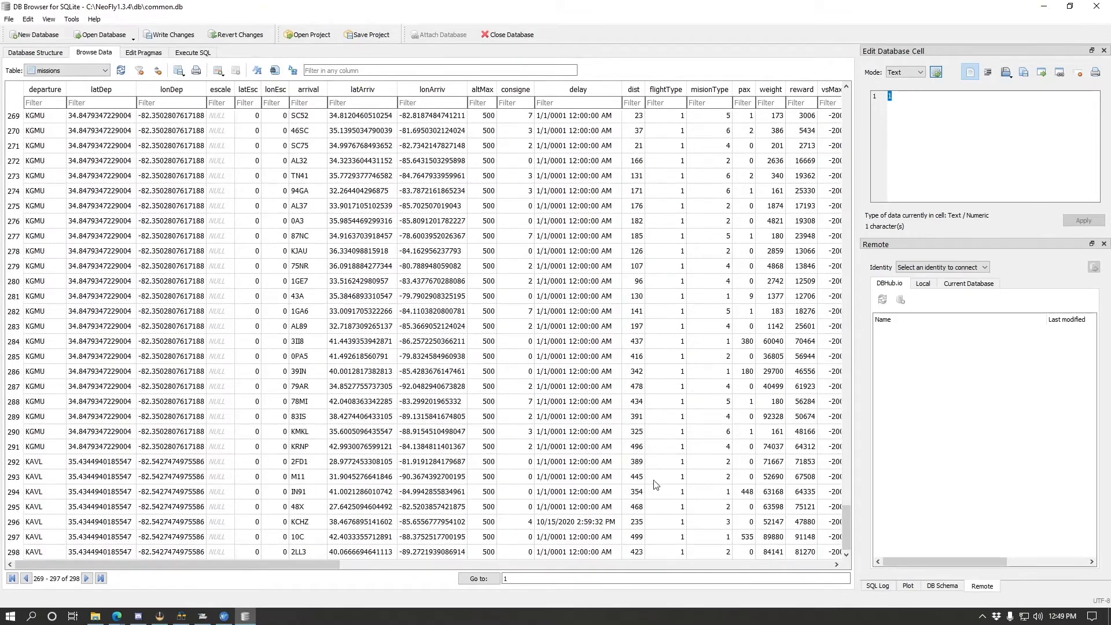
drag(846, 535, 807, 83)
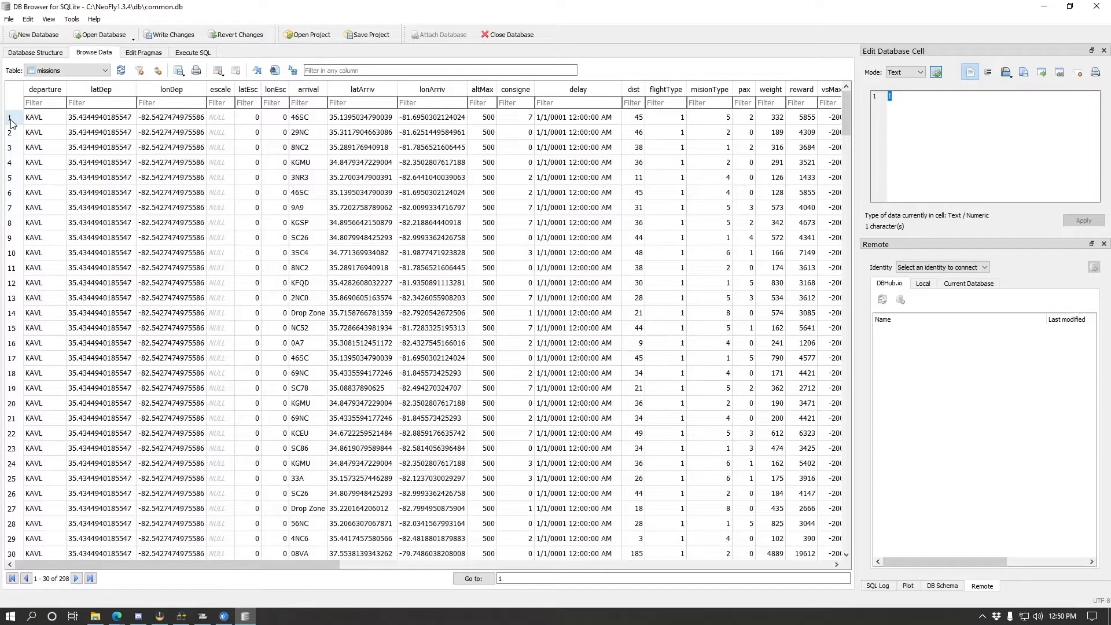
Delete records 1 through 99 of the missions table, covering everything up to the YMML departure arriving at YPEF
scroll(76, 272, down, 20)
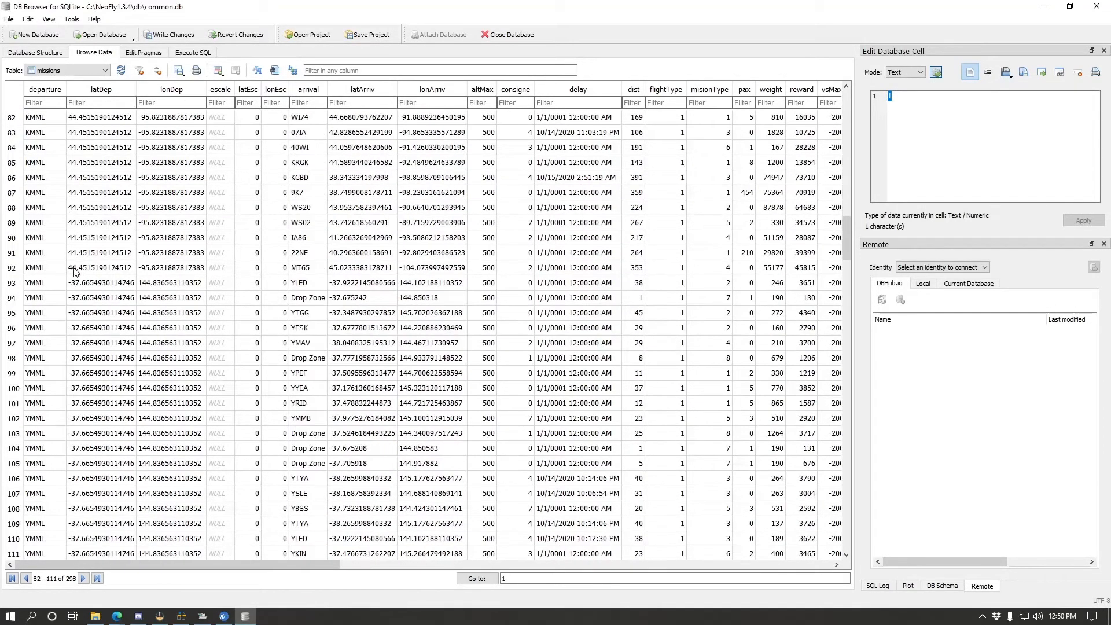
click(45, 377)
click(16, 374)
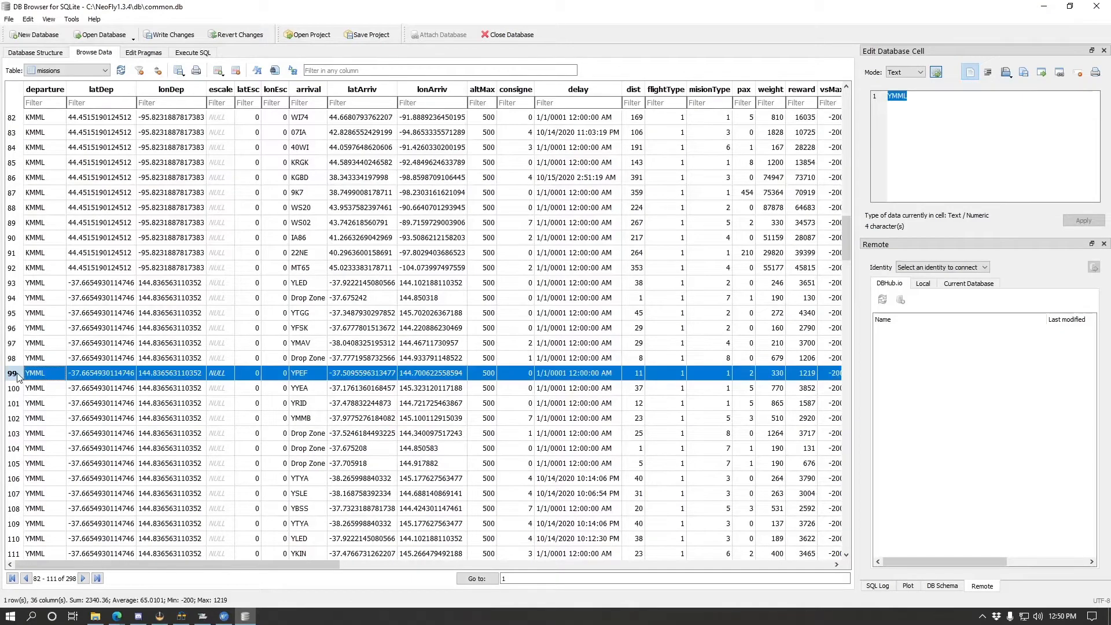
scroll(53, 361, up, 10)
scroll(53, 364, up, 17)
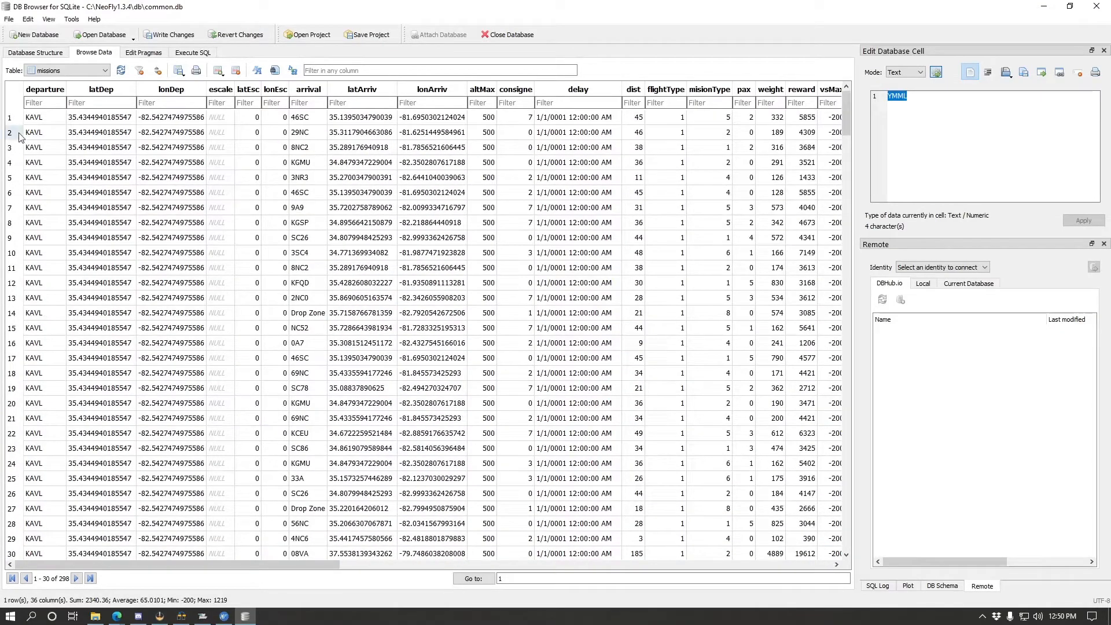
shift+click(9, 118)
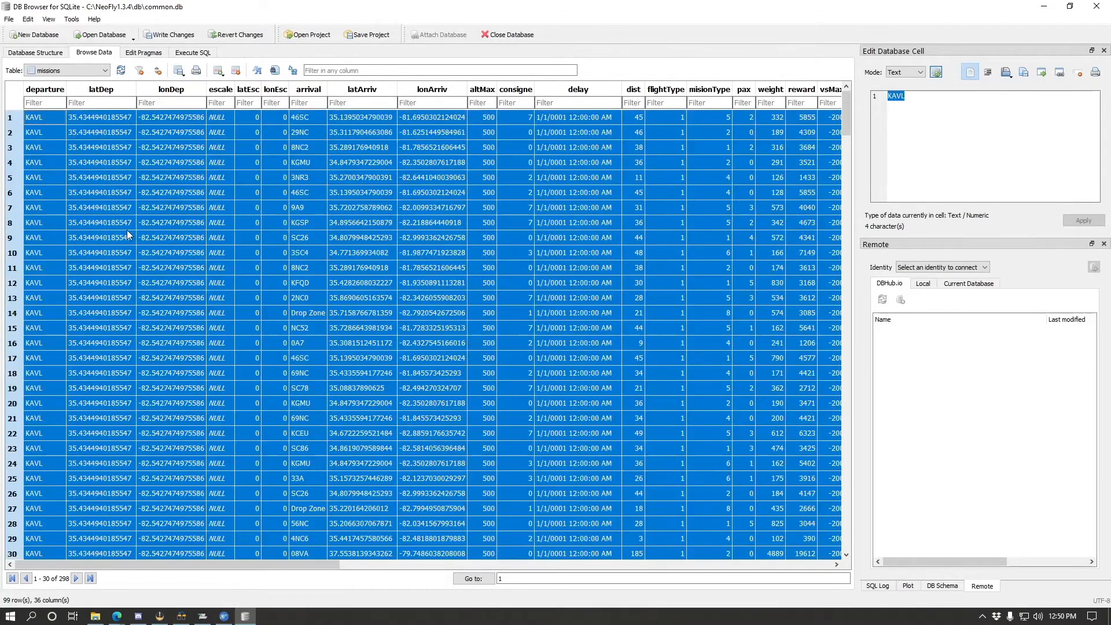
key(Delete)
Delete all missions records from the first YKIN departure in row 38 through the last record in row 199
scroll(109, 214, down, 12)
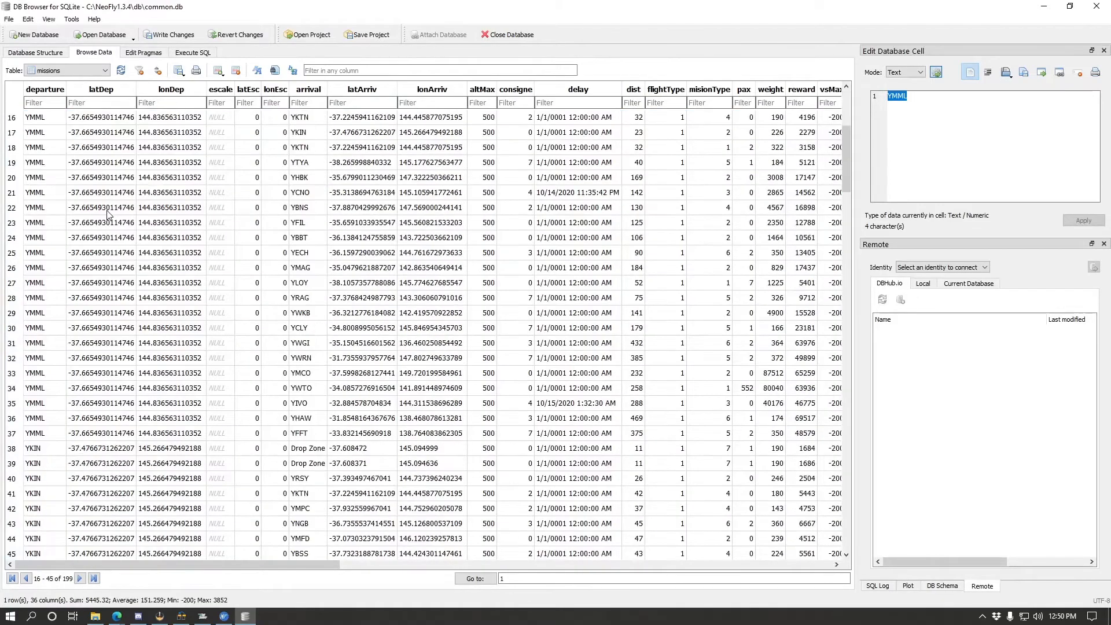
scroll(109, 215, up, 2)
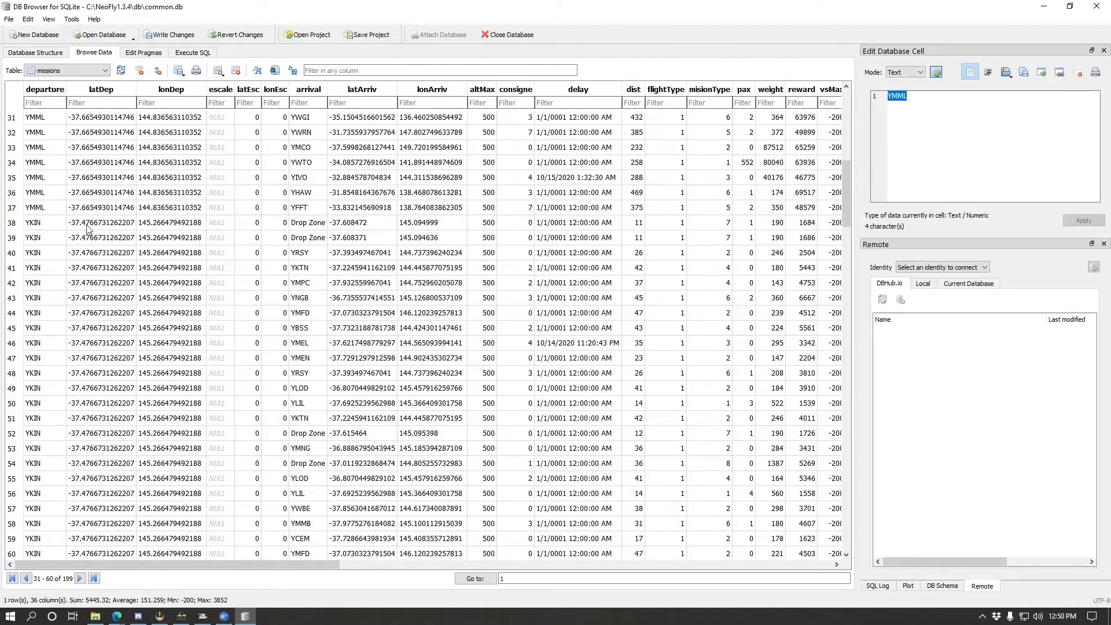
click(9, 224)
scroll(9, 226, down, 20)
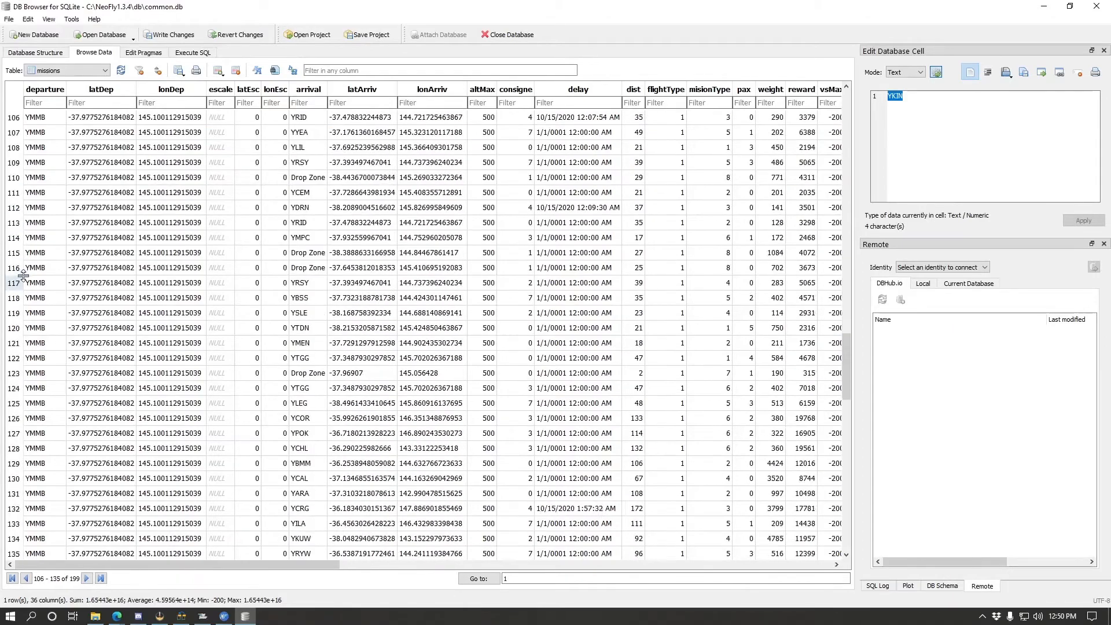
scroll(26, 392, down, 9)
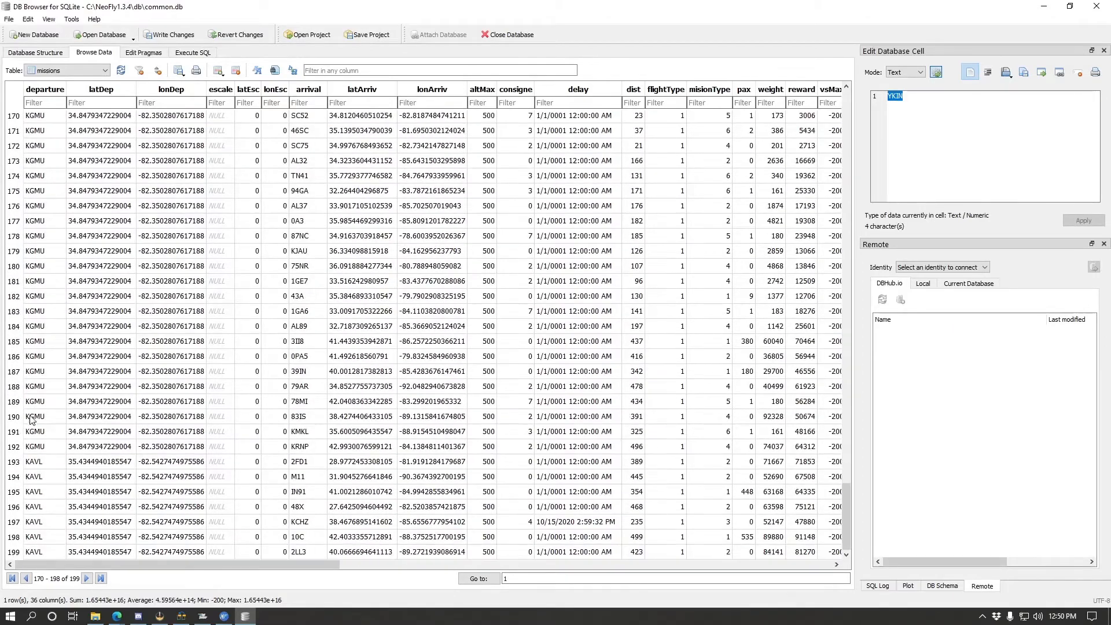
shift+click(13, 551)
key(Delete)
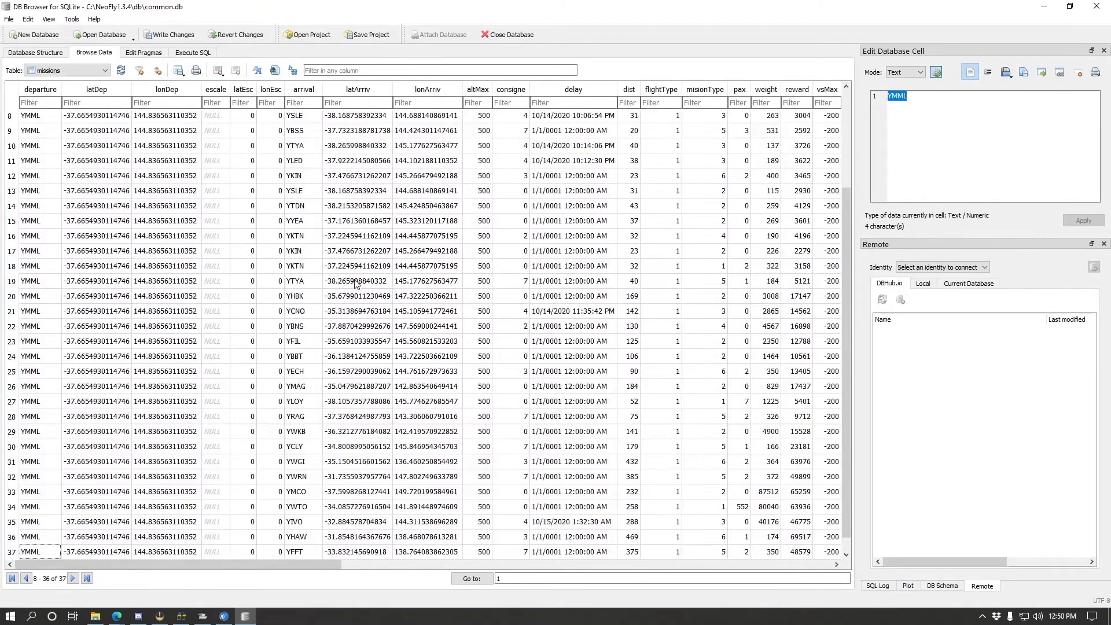
Export the missions table as a CSV file with column names to the Desktop, replacing the existing missions.csv
click(9, 20)
mouse_move(59, 153)
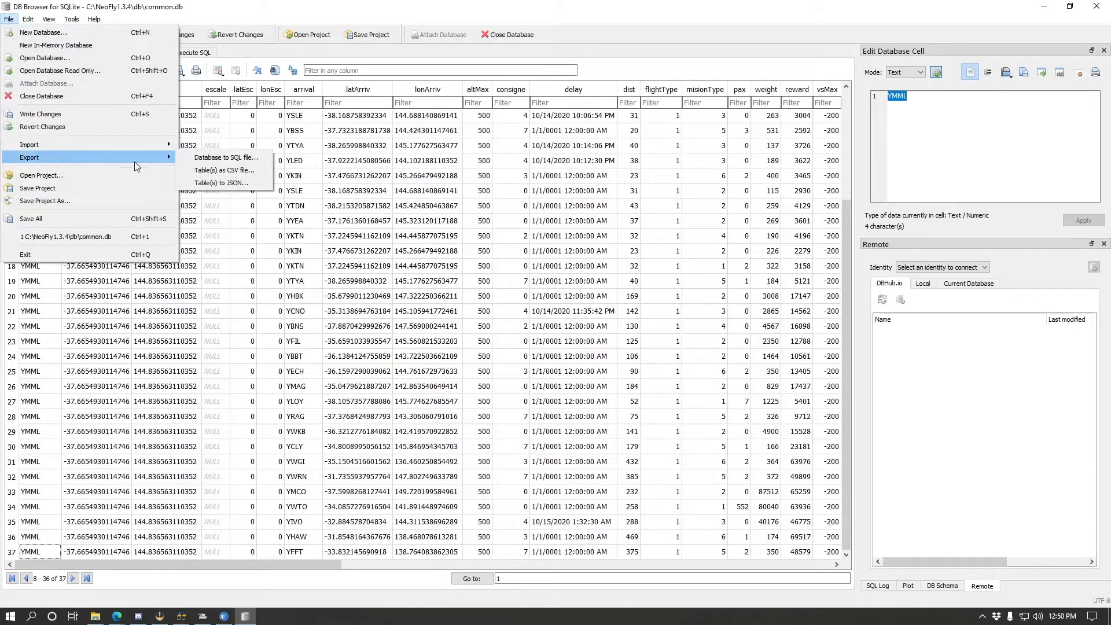
click(226, 171)
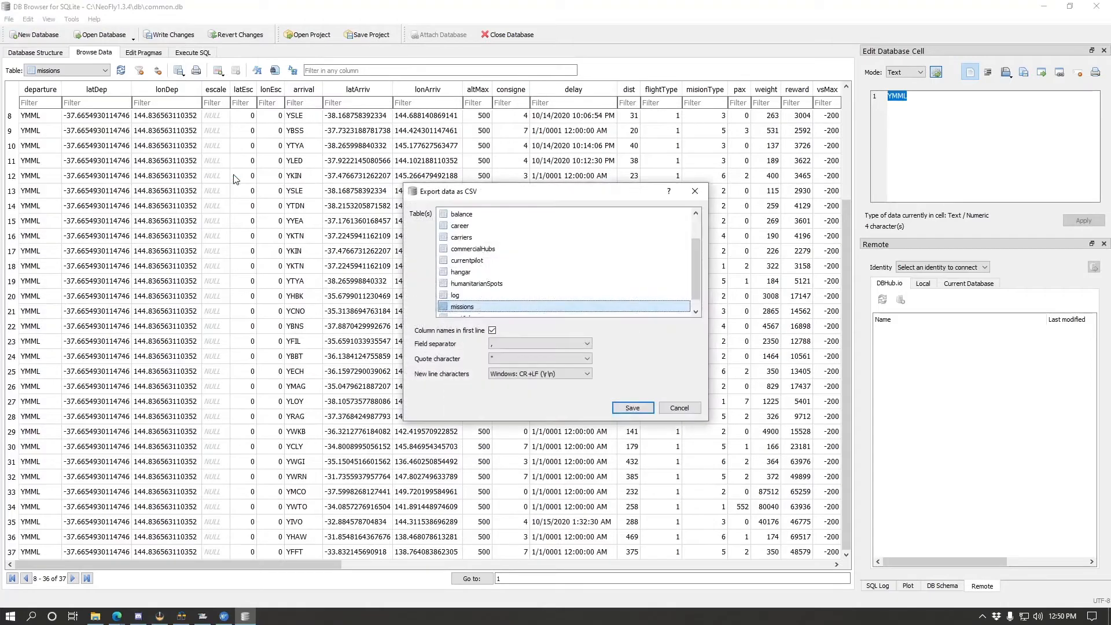
click(637, 412)
click(451, 290)
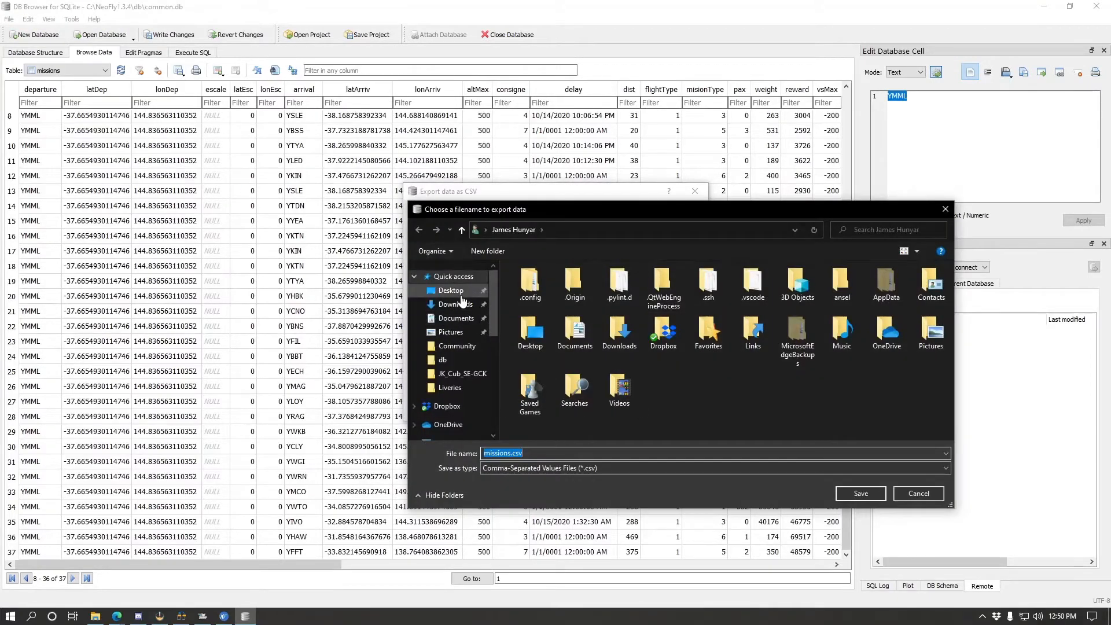
click(861, 493)
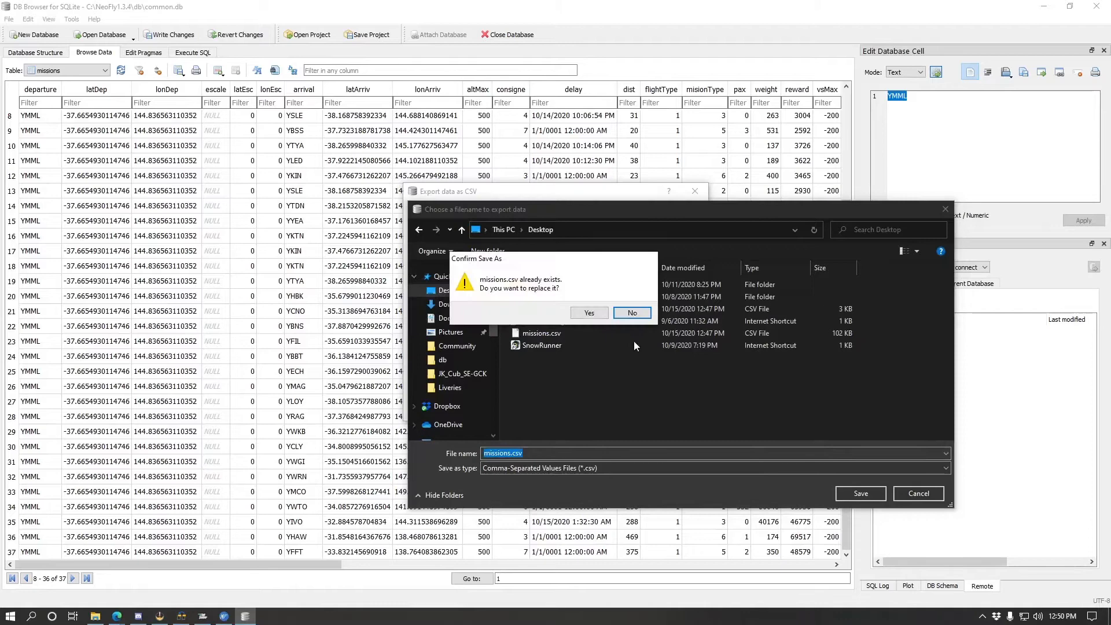
click(589, 313)
click(557, 320)
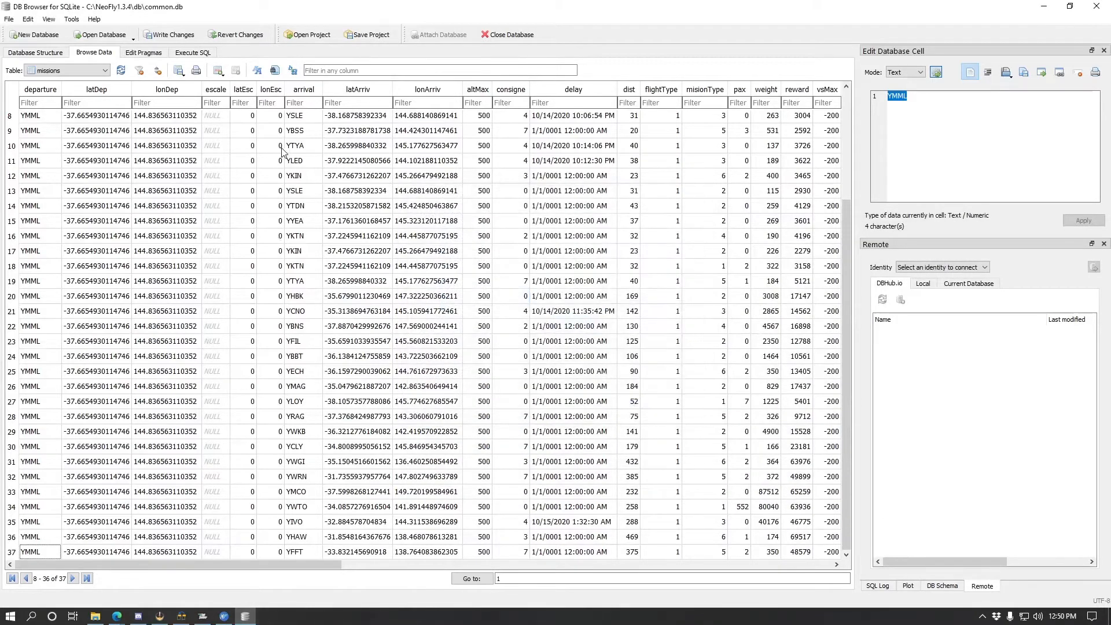
click(269, 176)
click(164, 198)
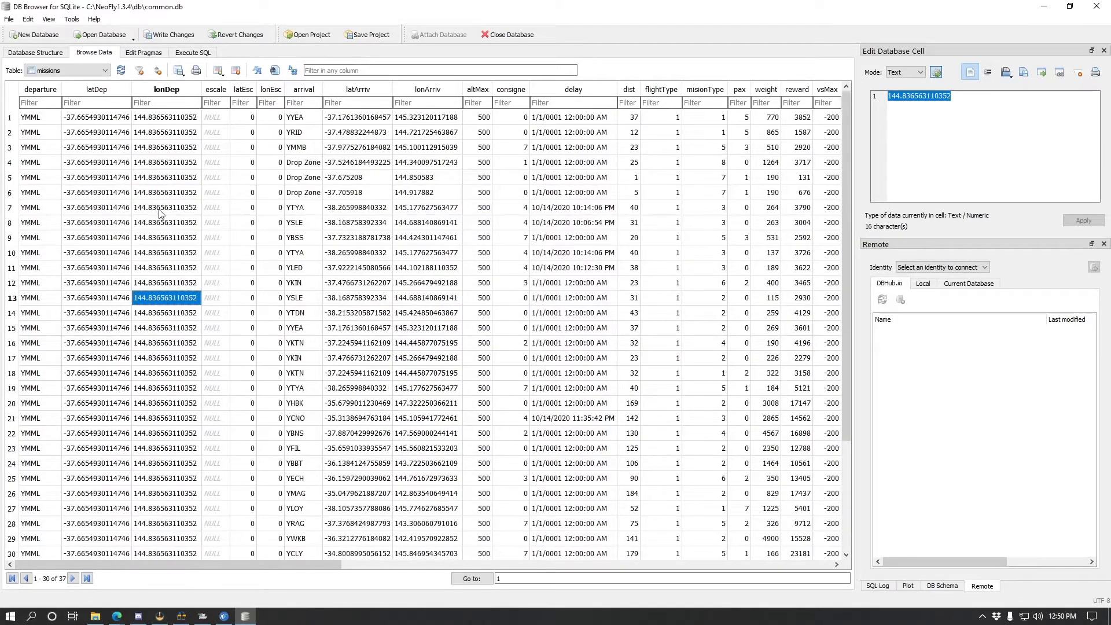
click(102, 357)
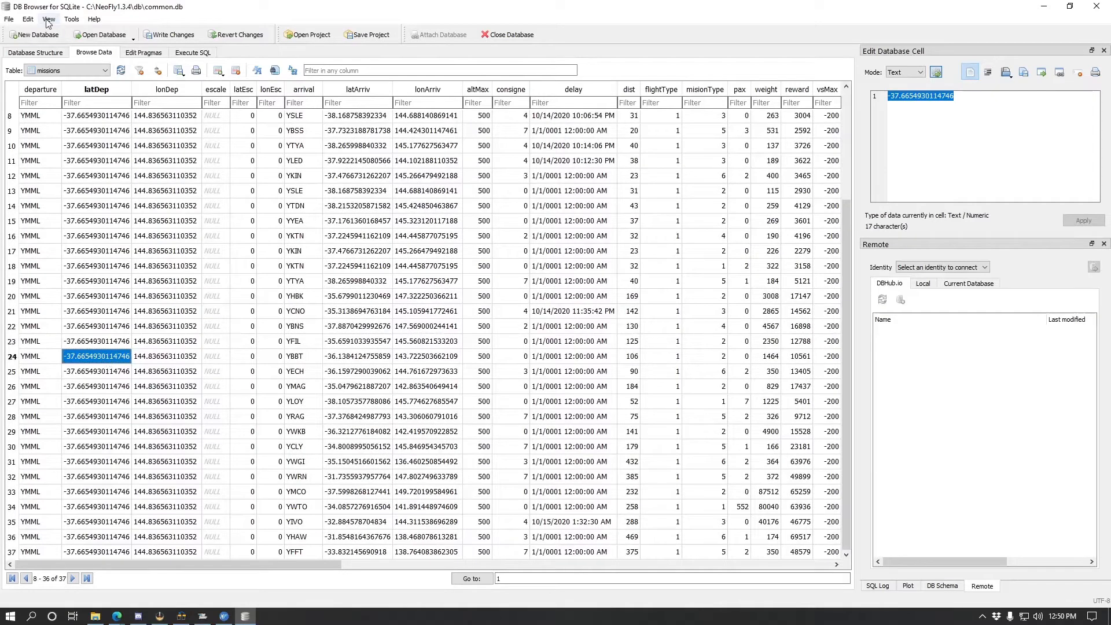
click(10, 19)
click(15, 24)
click(15, 22)
click(15, 22)
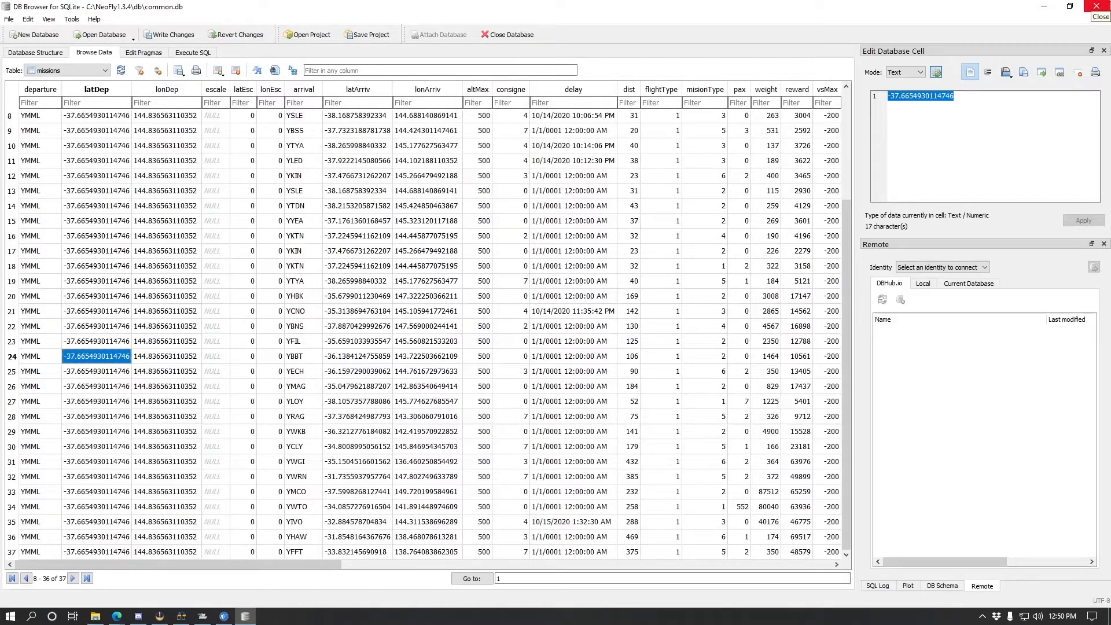
click(1095, 7)
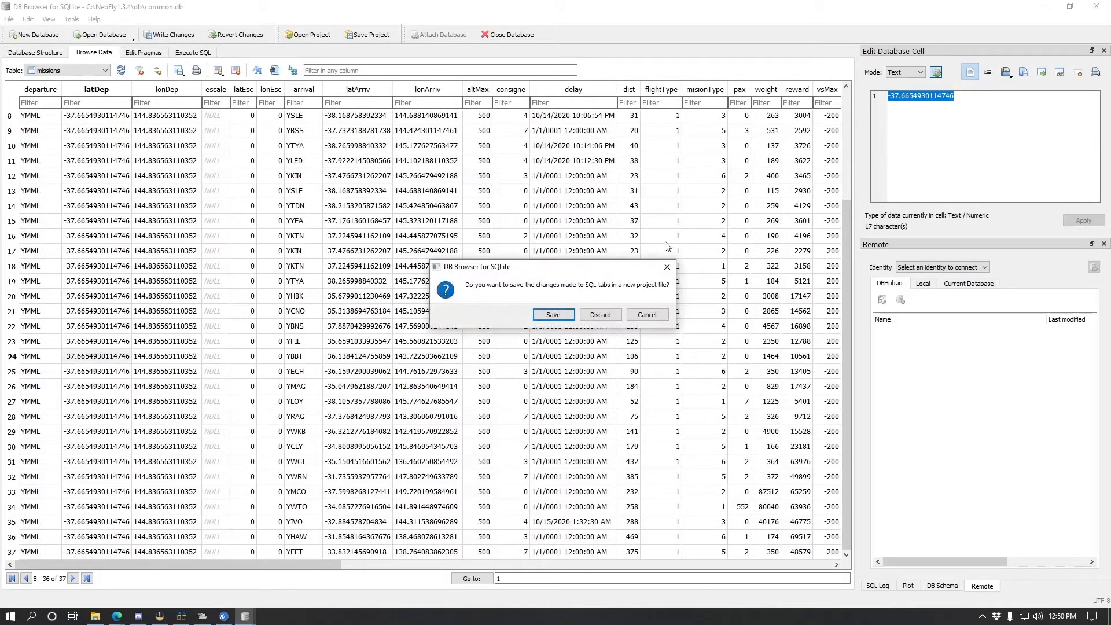
click(648, 315)
scroll(492, 298, up, 3)
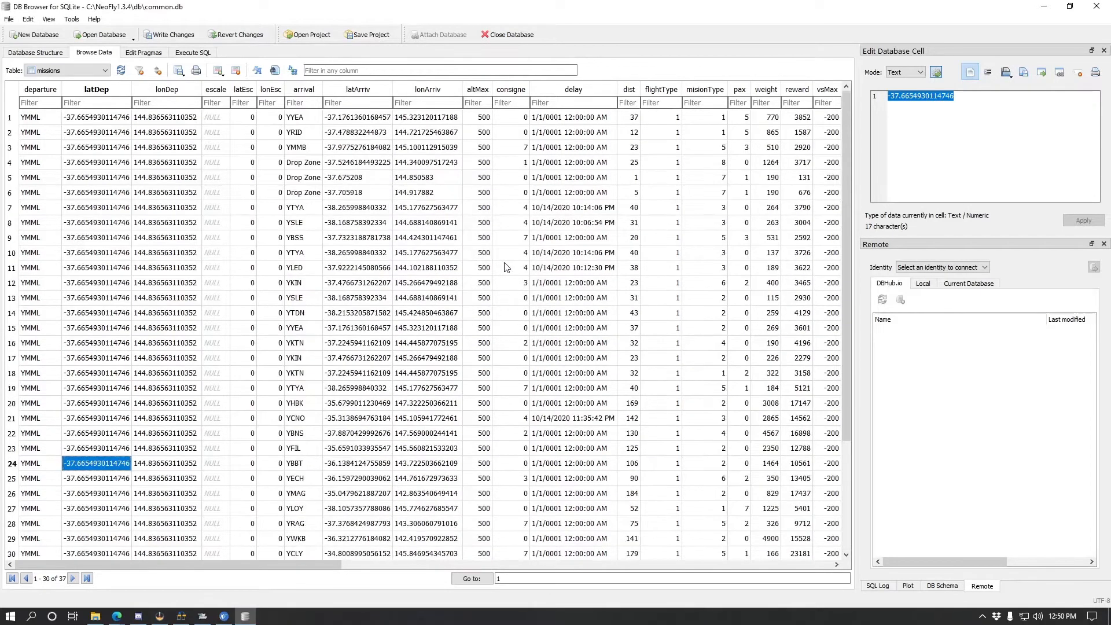
click(429, 299)
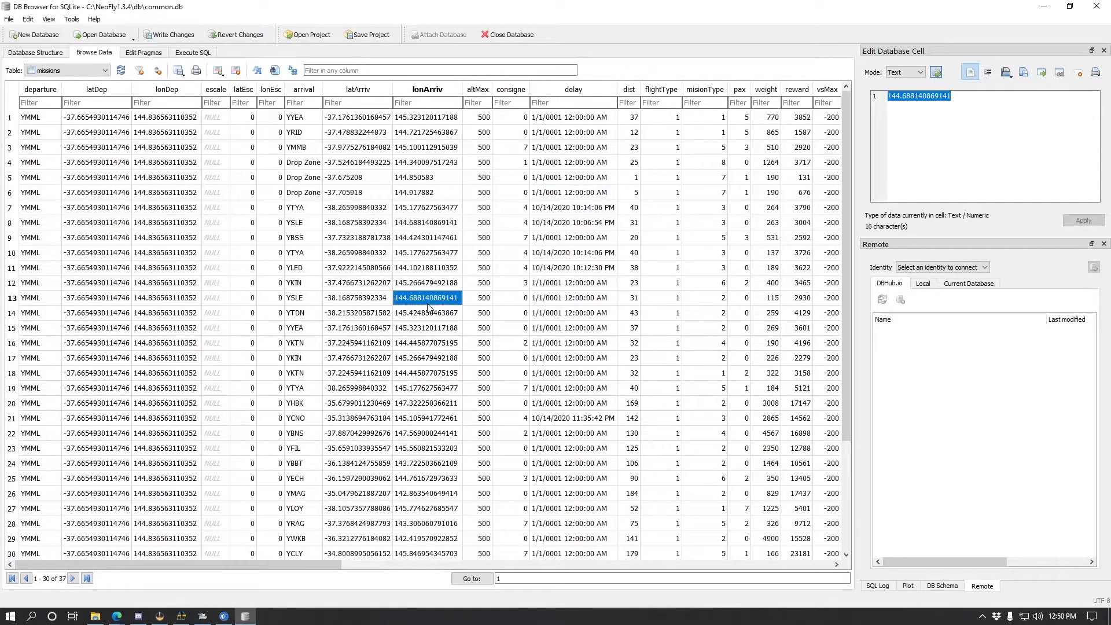
click(161, 231)
scroll(162, 231, down, 3)
click(163, 235)
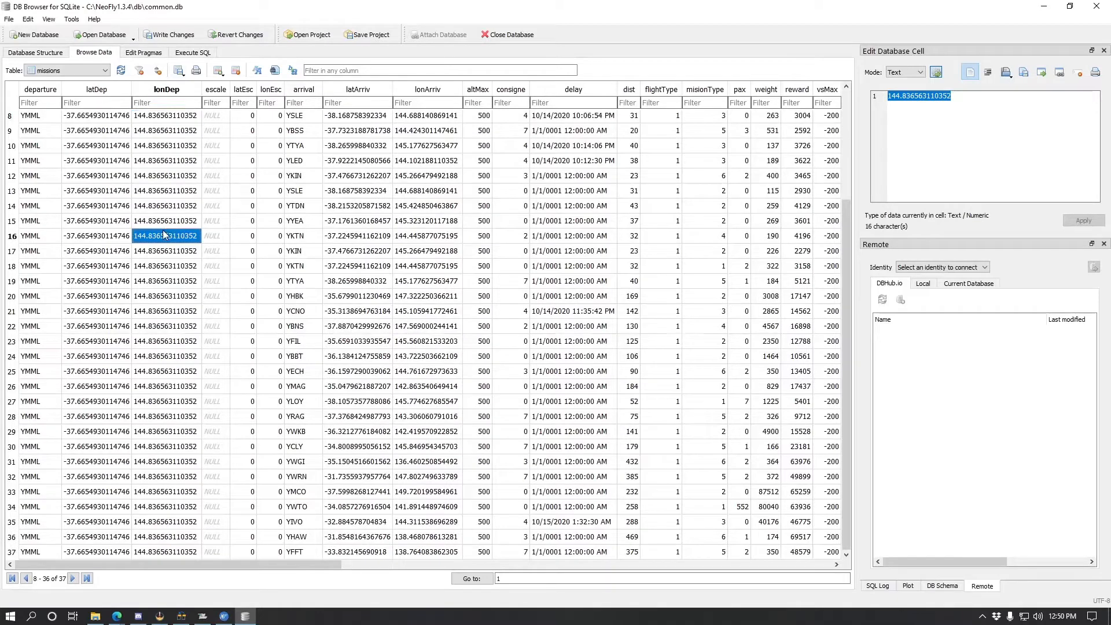
scroll(163, 235, up, 3)
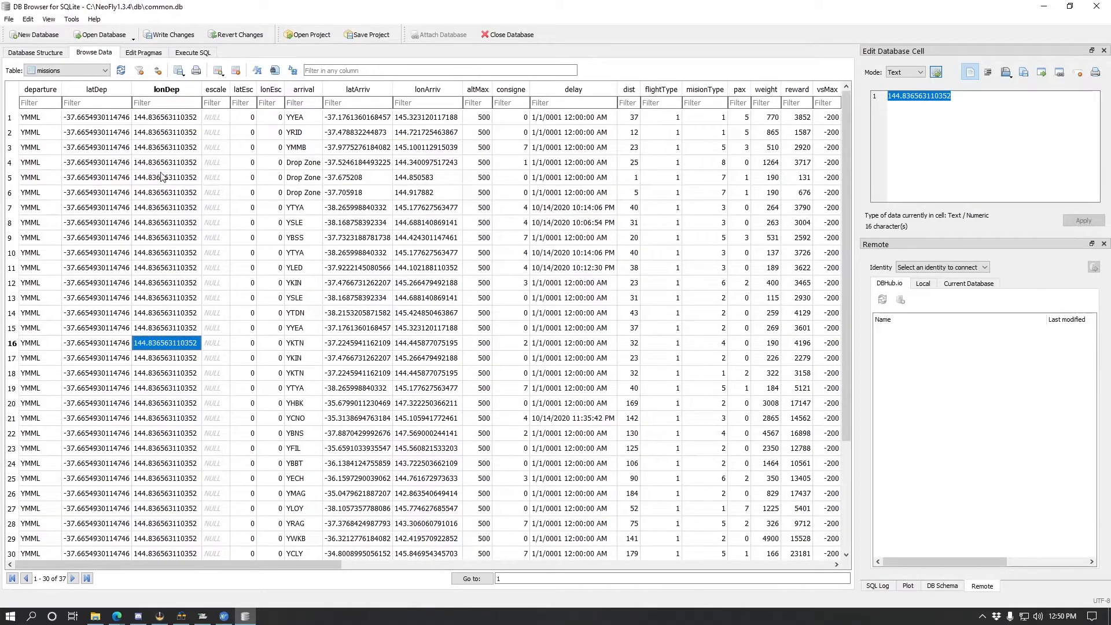
Delete all remaining records of the missions table
click(108, 152)
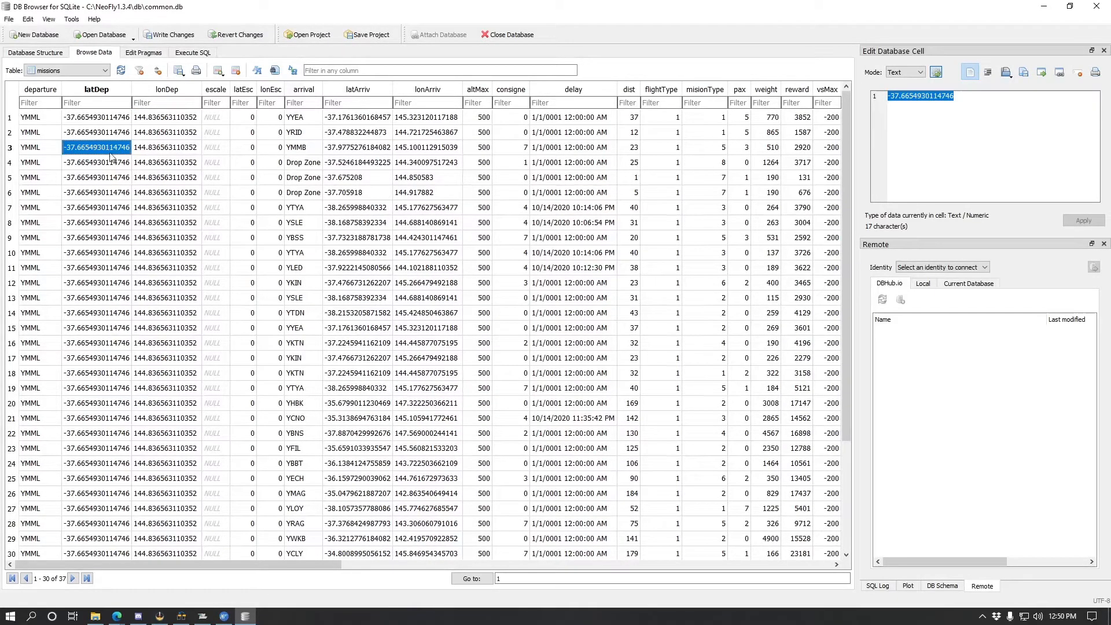
key(ctrl+a)
key(Delete)
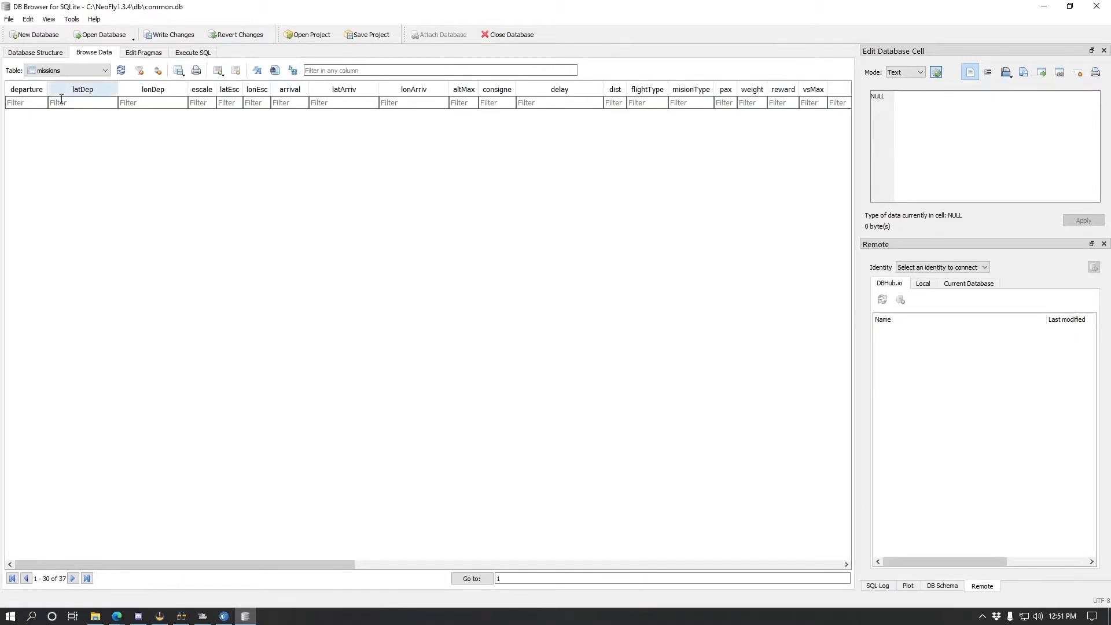
Import the reduced missions.csv from the Desktop into the missions table and review the imported YMML records
click(8, 19)
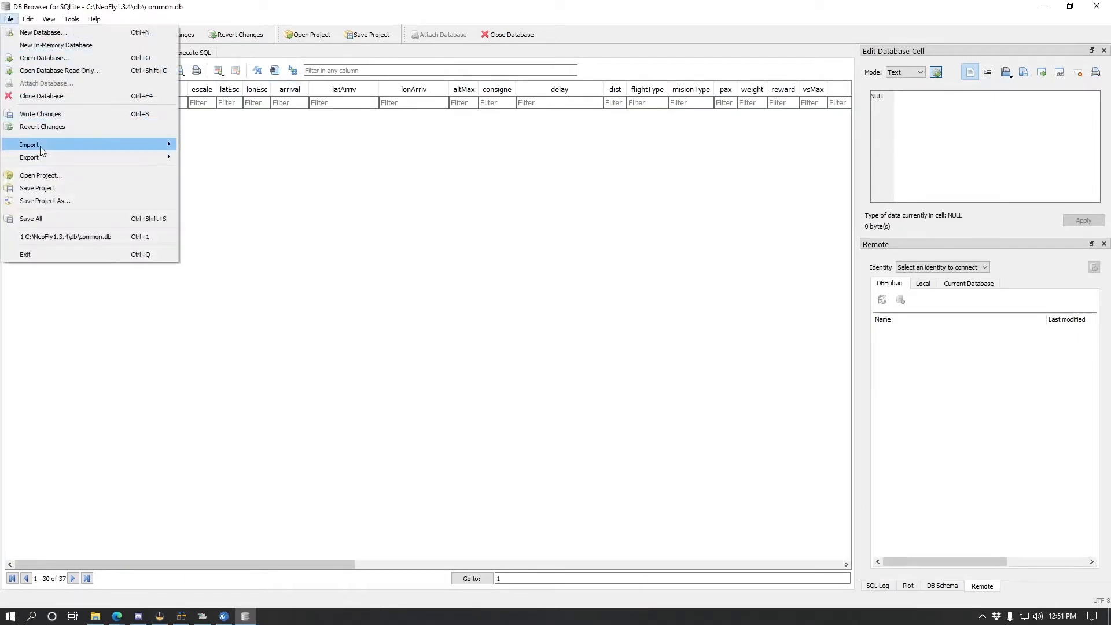
mouse_move(40, 145)
click(267, 157)
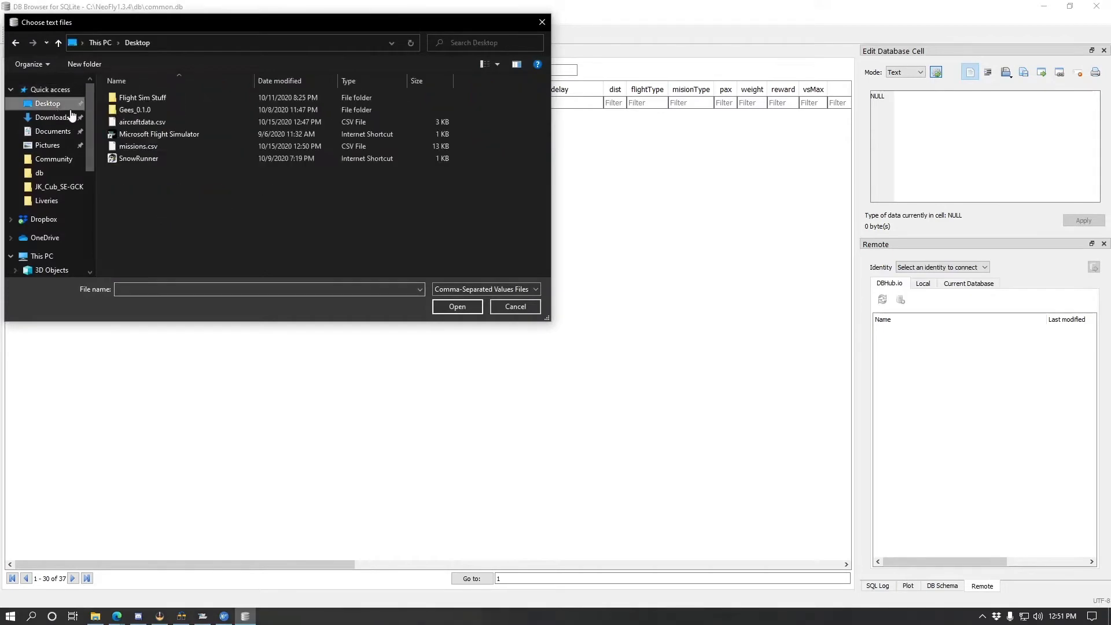
double_click(141, 146)
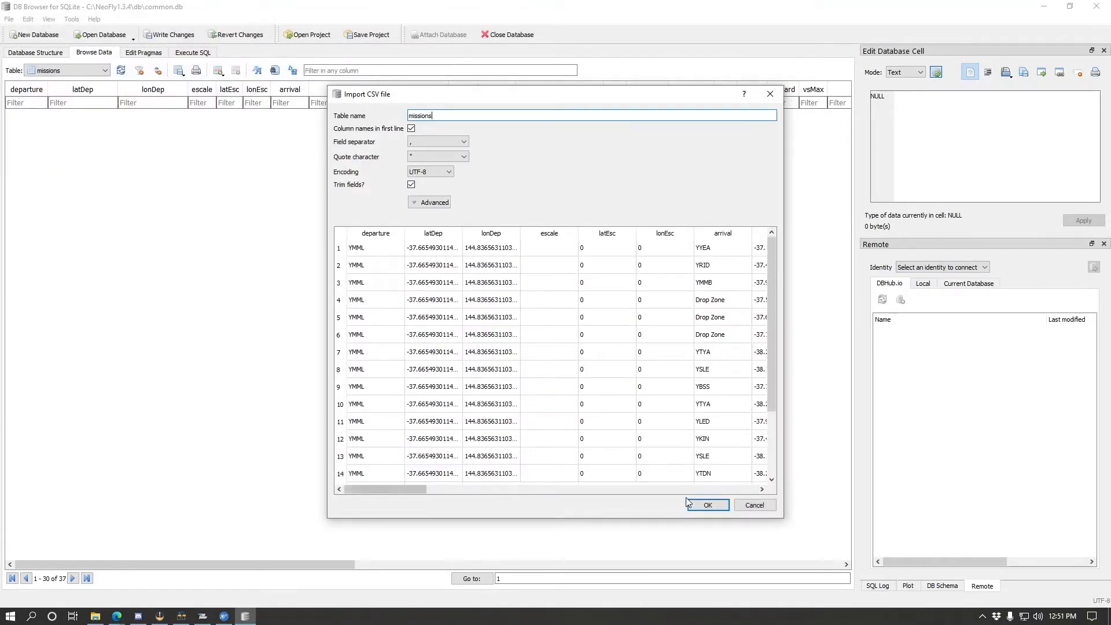
click(696, 504)
click(517, 321)
scroll(295, 254, down, 3)
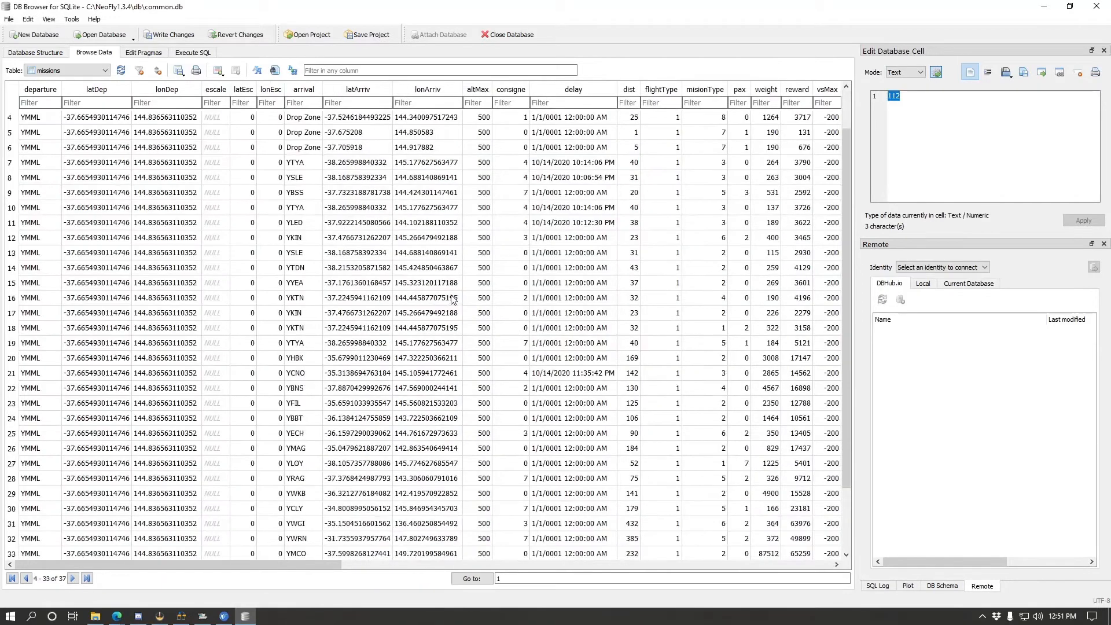
scroll(293, 254, up, 3)
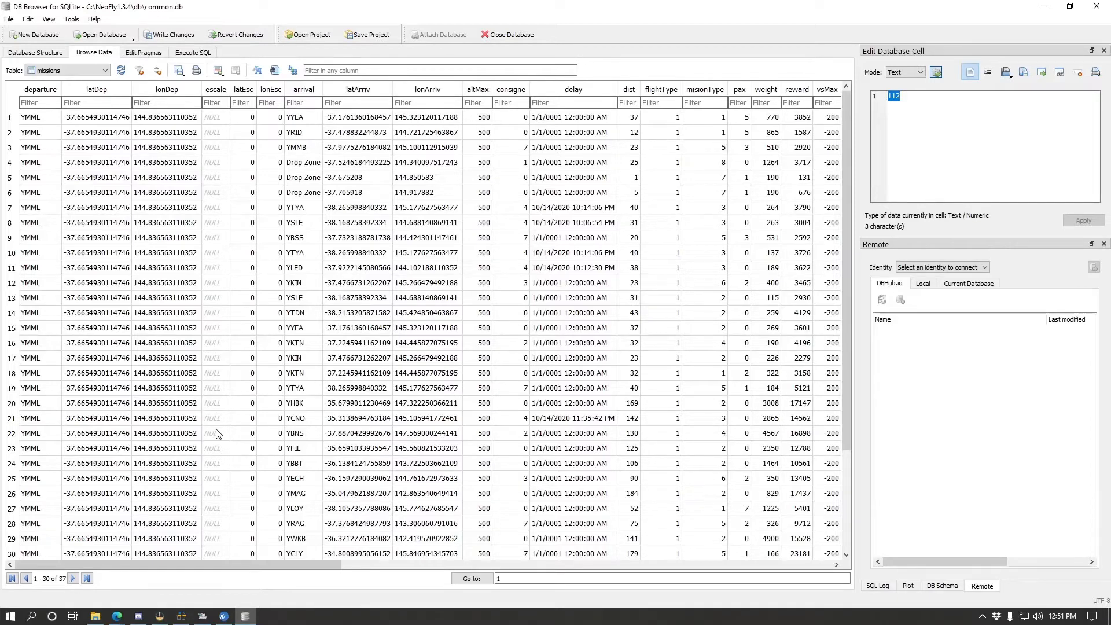
scroll(271, 382, down, 3)
scroll(158, 307, up, 3)
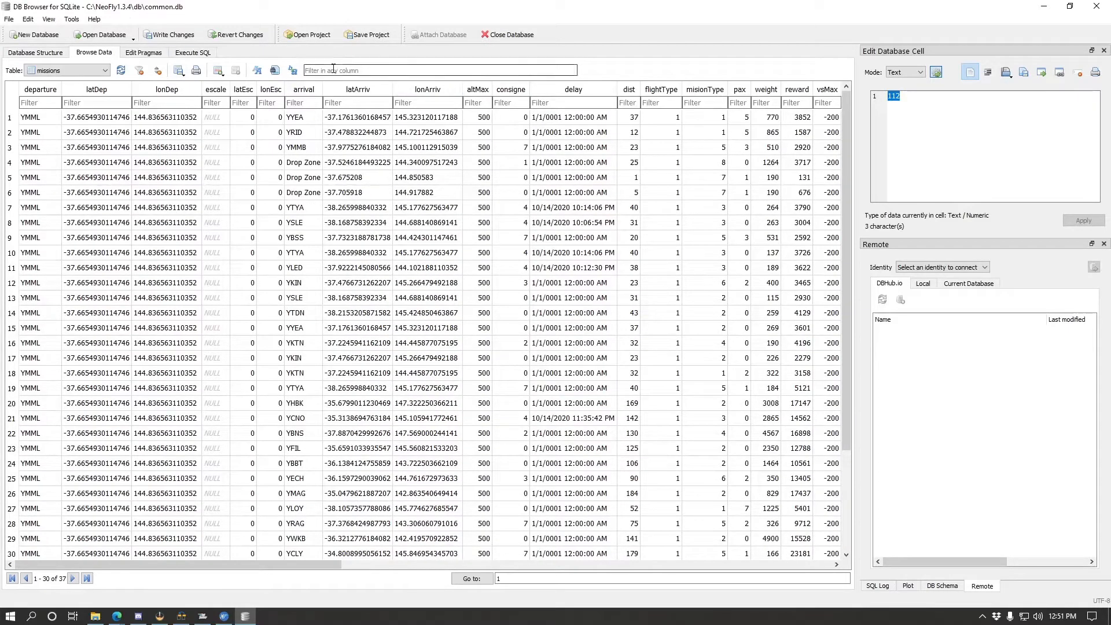
Close the database, discarding the unsaved changes, and reopen common.db
click(520, 40)
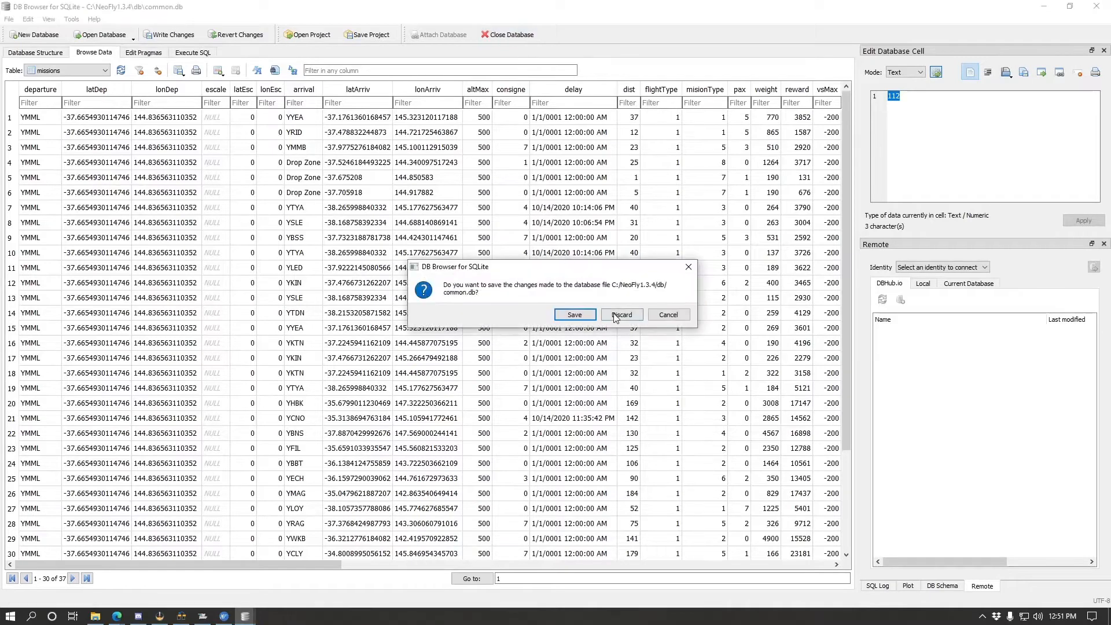
click(549, 313)
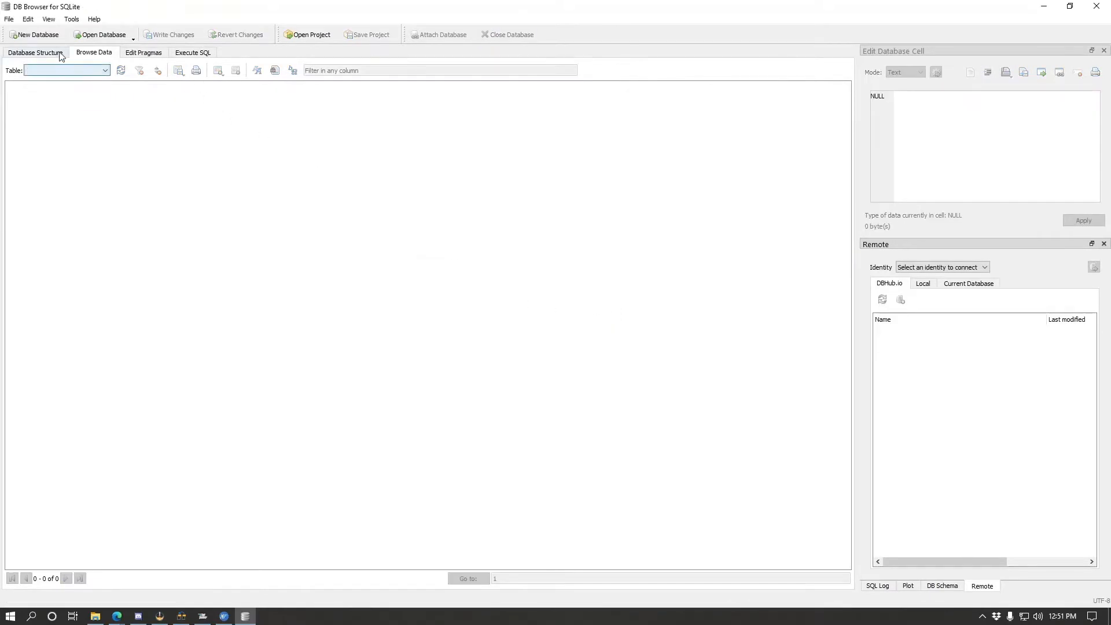
click(87, 32)
double_click(150, 98)
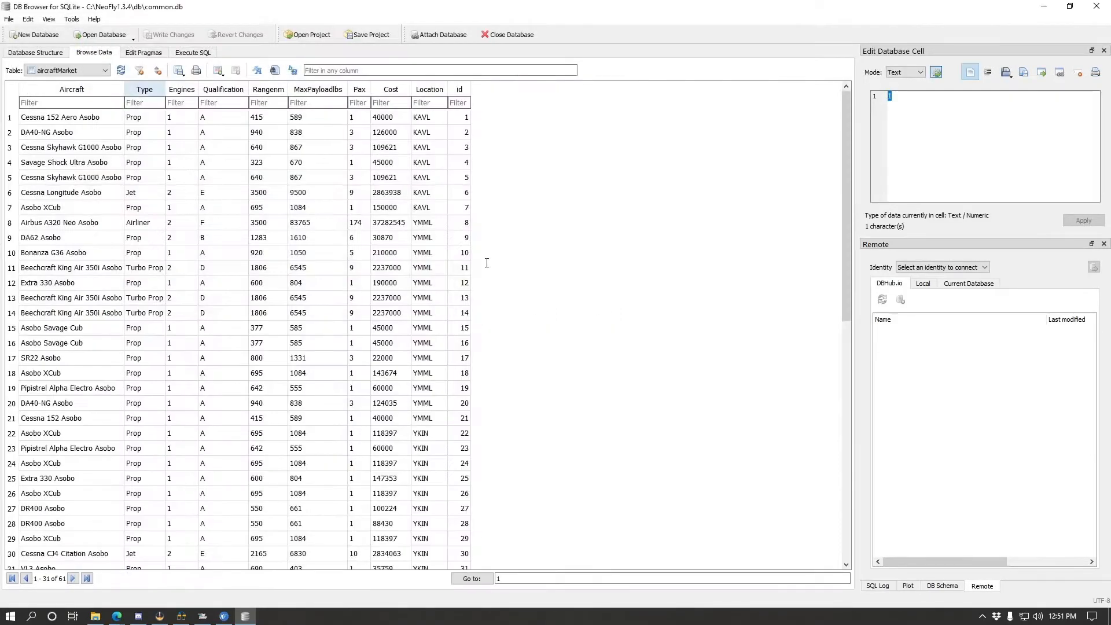
Browse the data of the missions table and sort its records by the rankI column
click(66, 70)
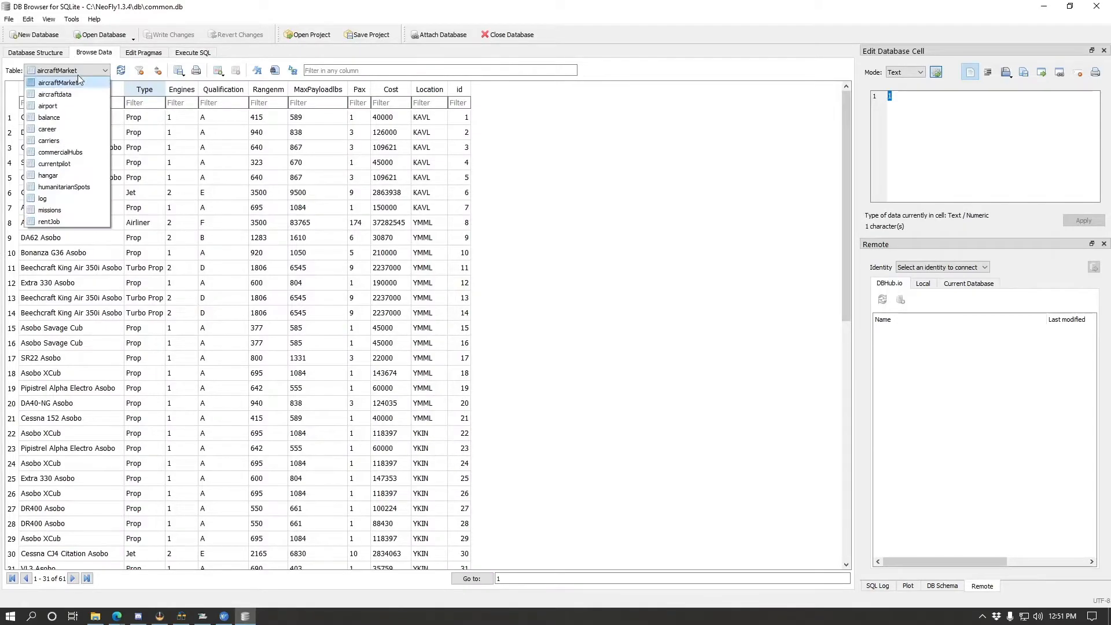
click(51, 214)
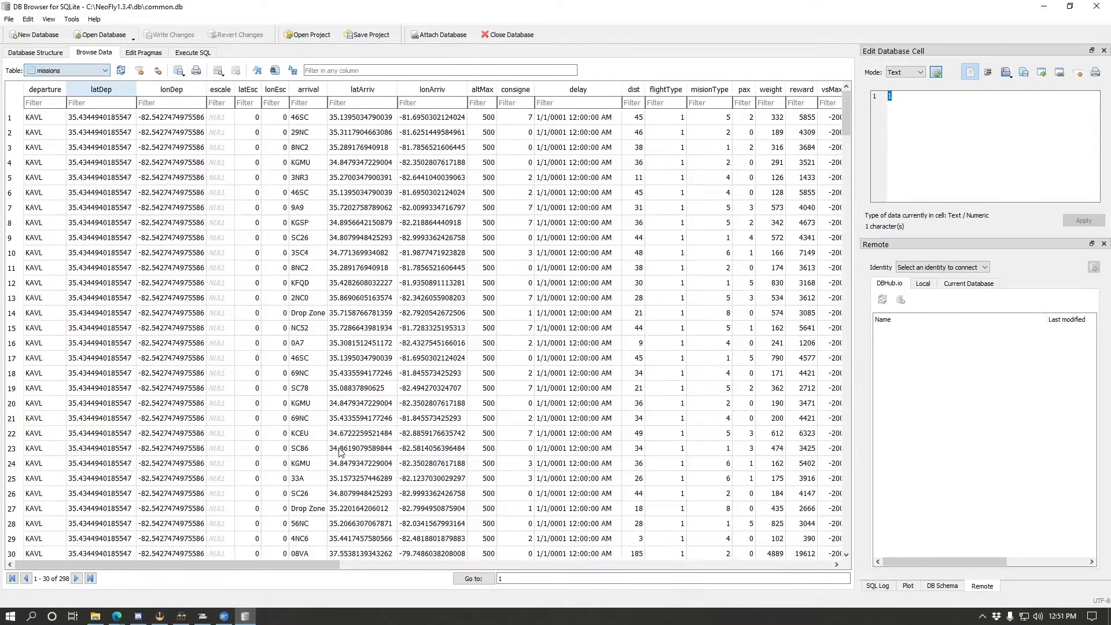
scroll(173, 376, down, 20)
scroll(270, 565, right, 10)
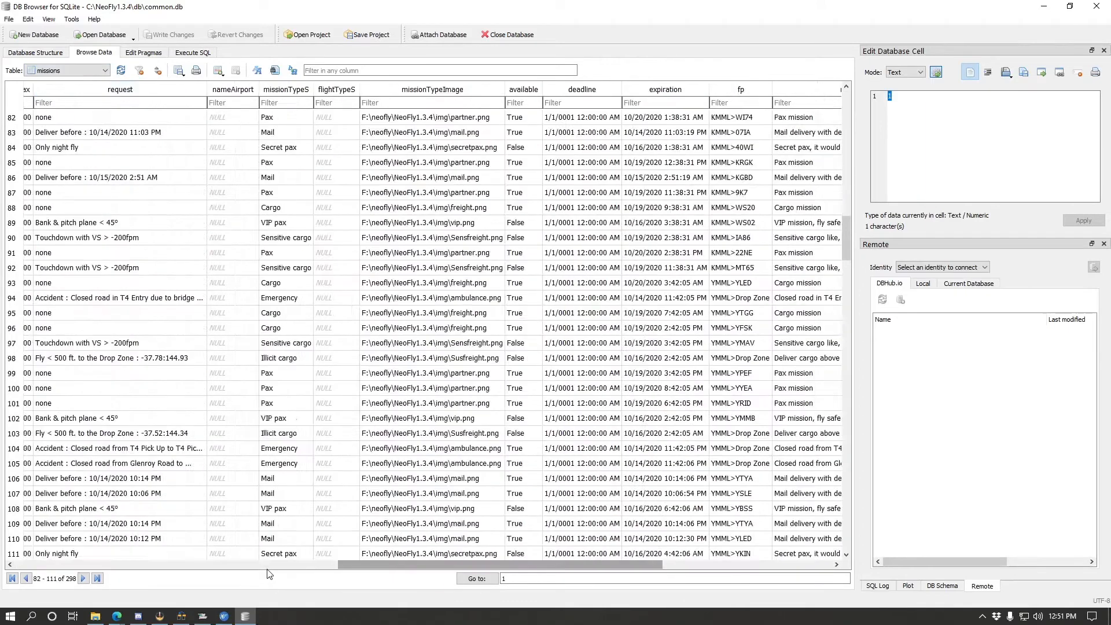
drag(606, 567, 624, 567)
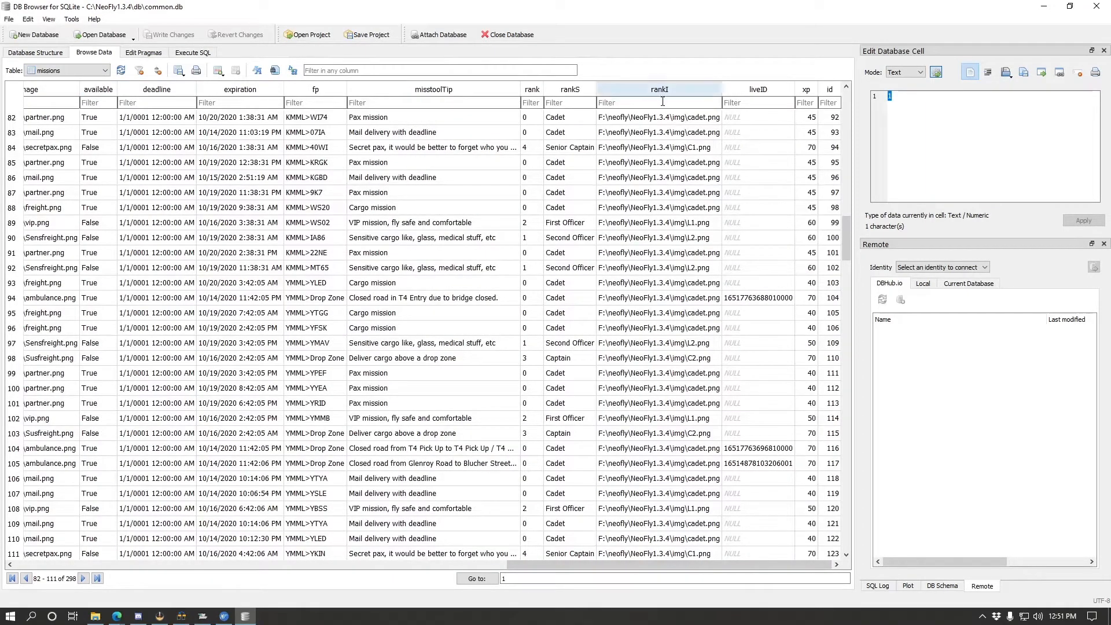
click(659, 87)
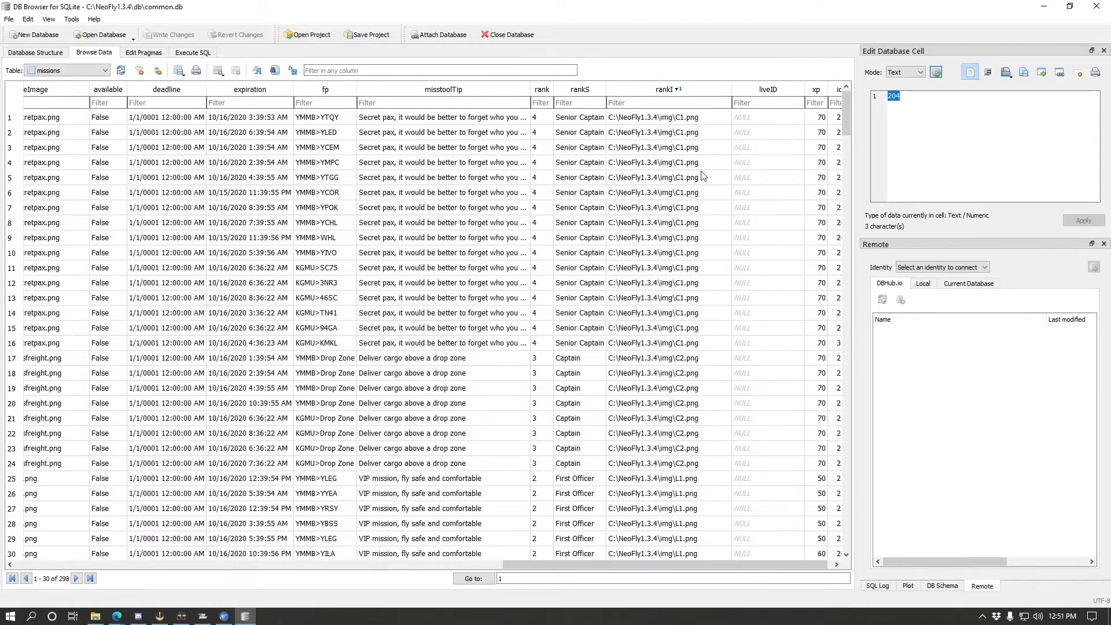
Sort the missions records by the missionTypeImage column and examine the image paths stored there
drag(578, 560, 342, 564)
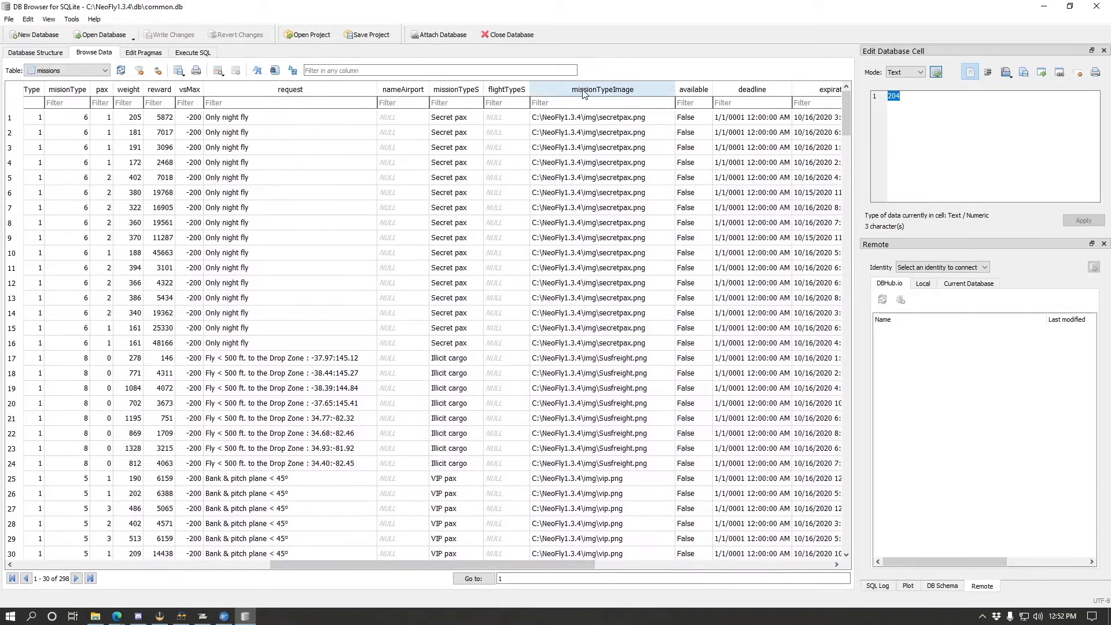
click(598, 89)
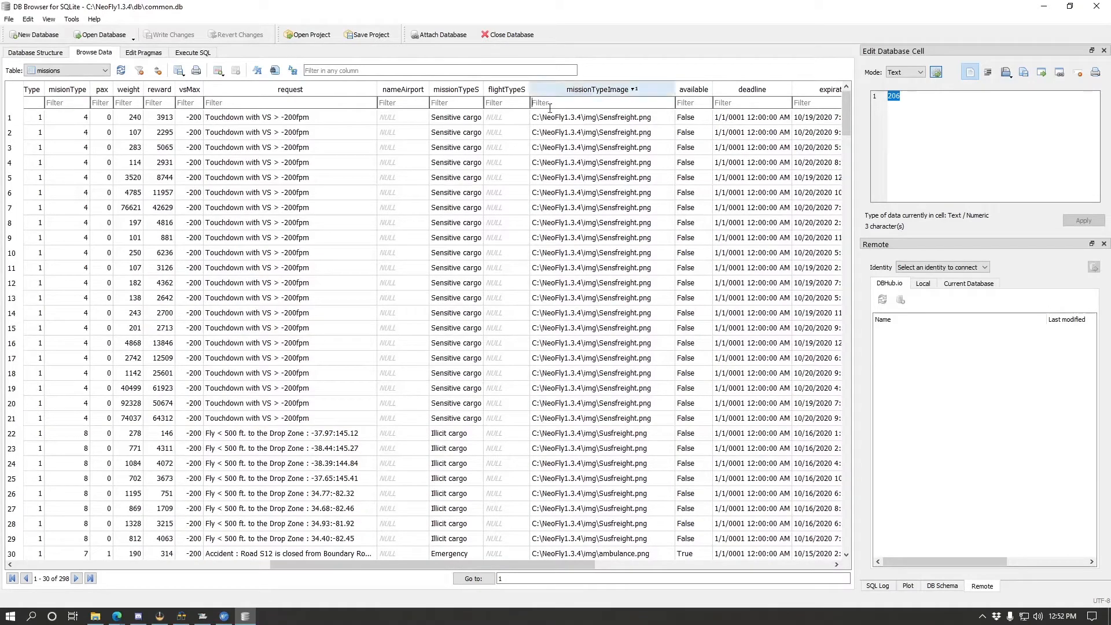
click(533, 120)
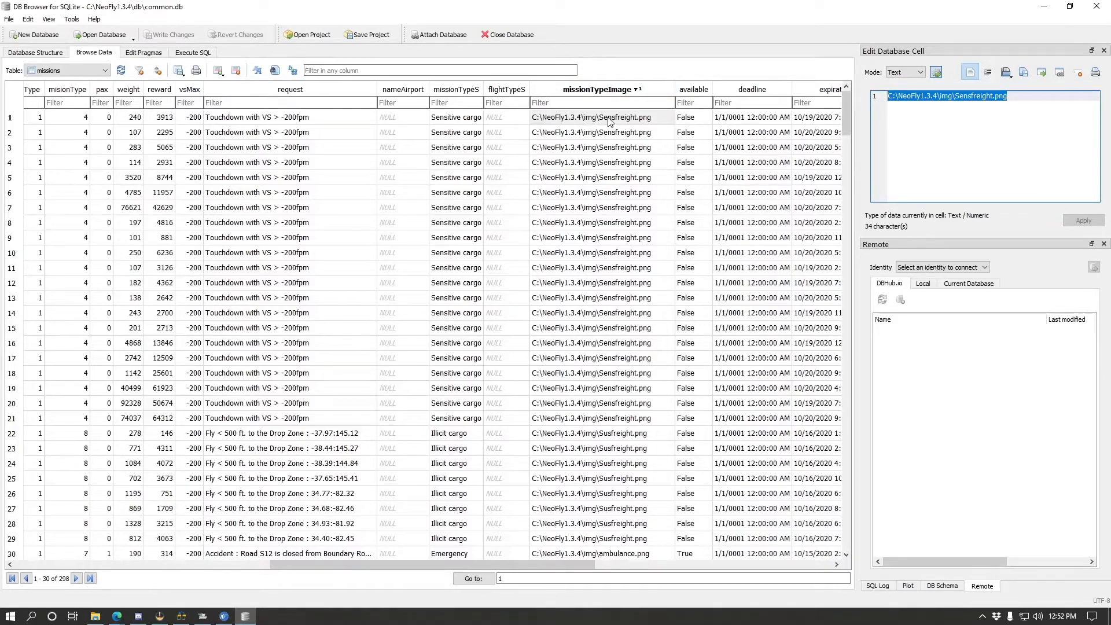
scroll(630, 142, down, 15)
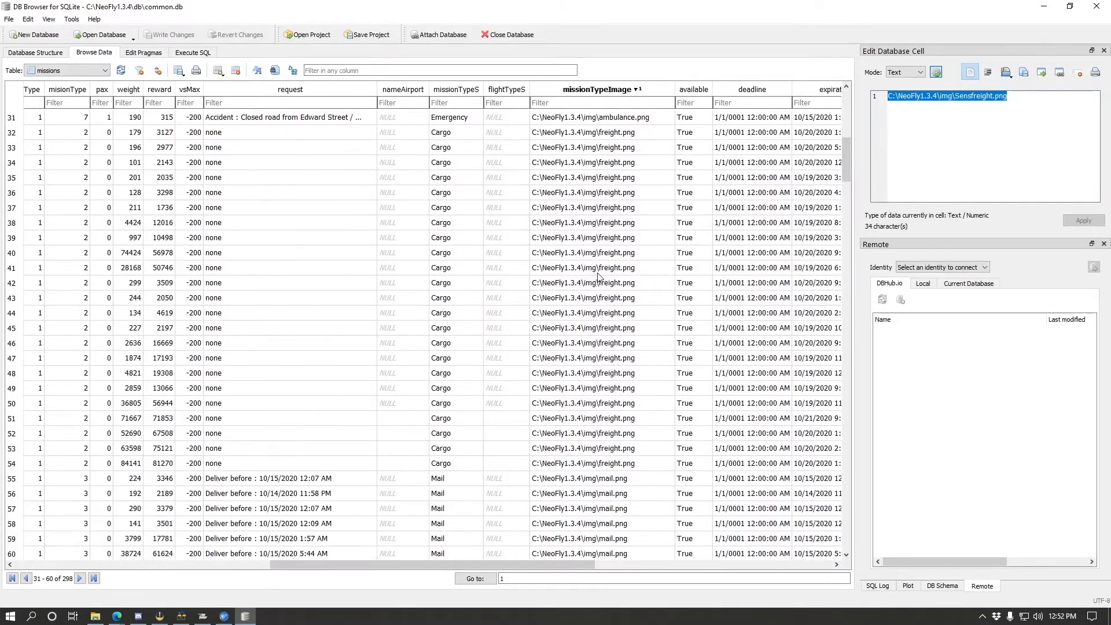
scroll(620, 324, down, 8)
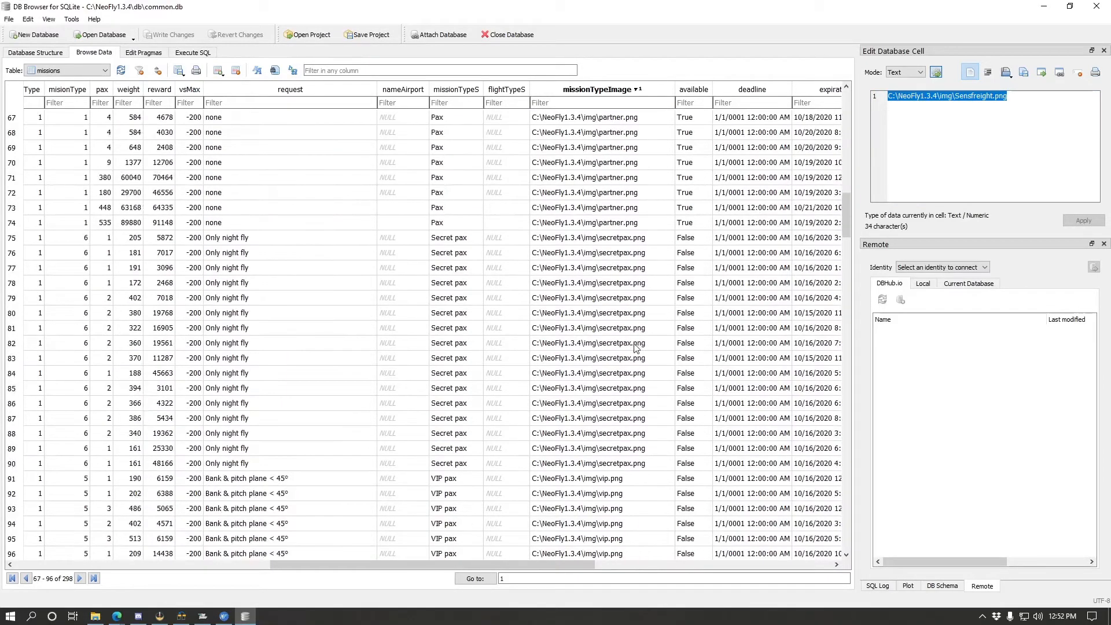
drag(841, 224, 841, 118)
Switch to the NeoFly window
click(223, 616)
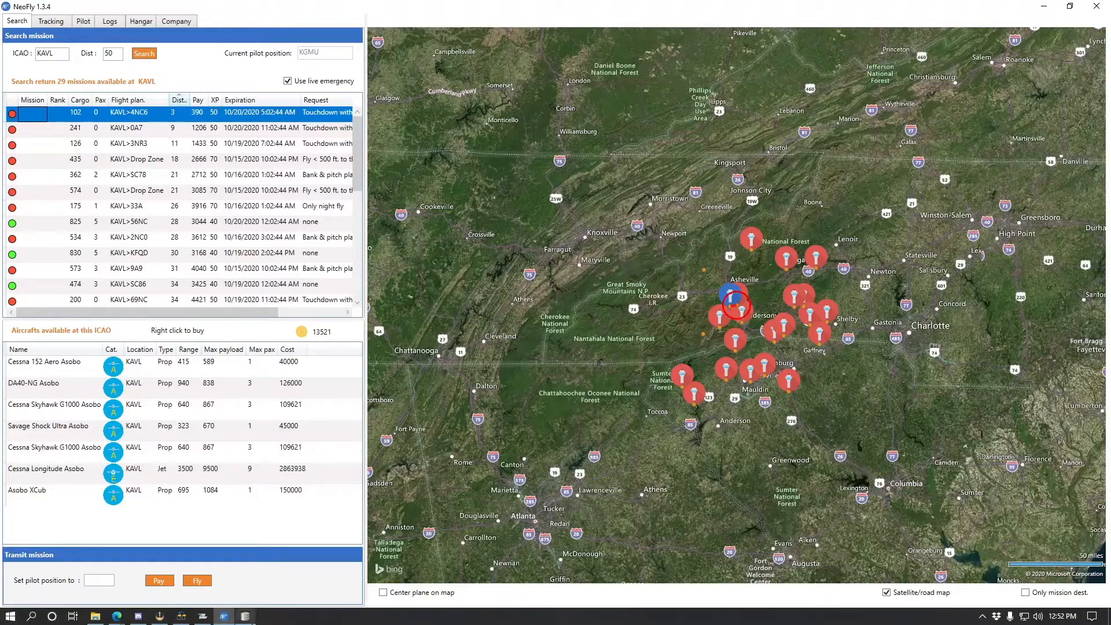
Switch to DB Browser for SQLite and examine the missionTypeImage paths throughout the missions table, including record 109
click(245, 616)
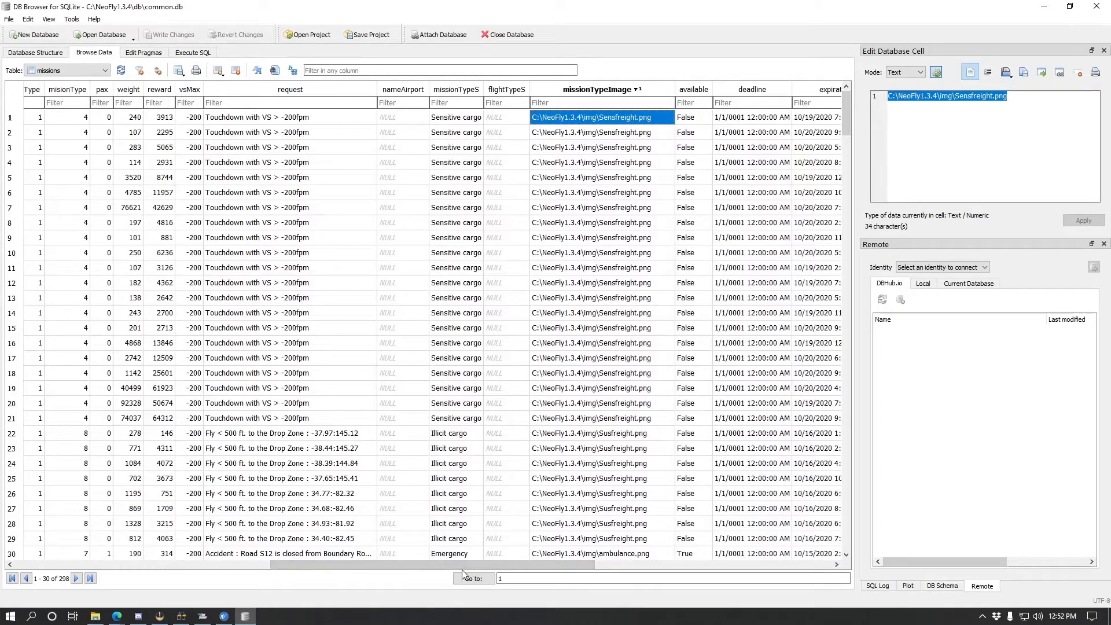
scroll(512, 473, down, 7)
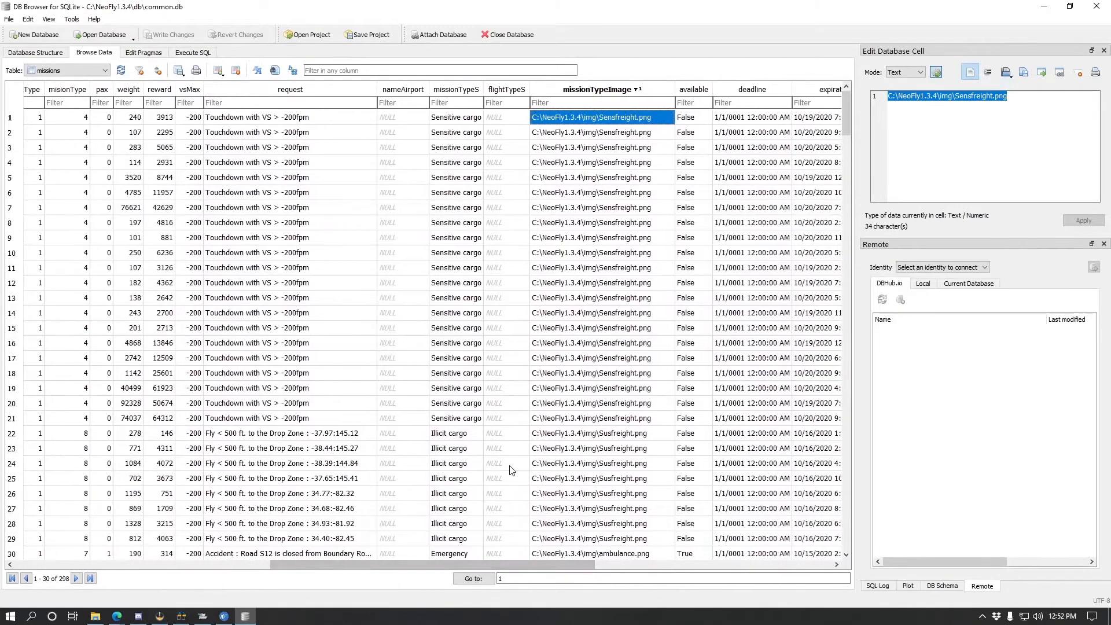
scroll(512, 474, down, 20)
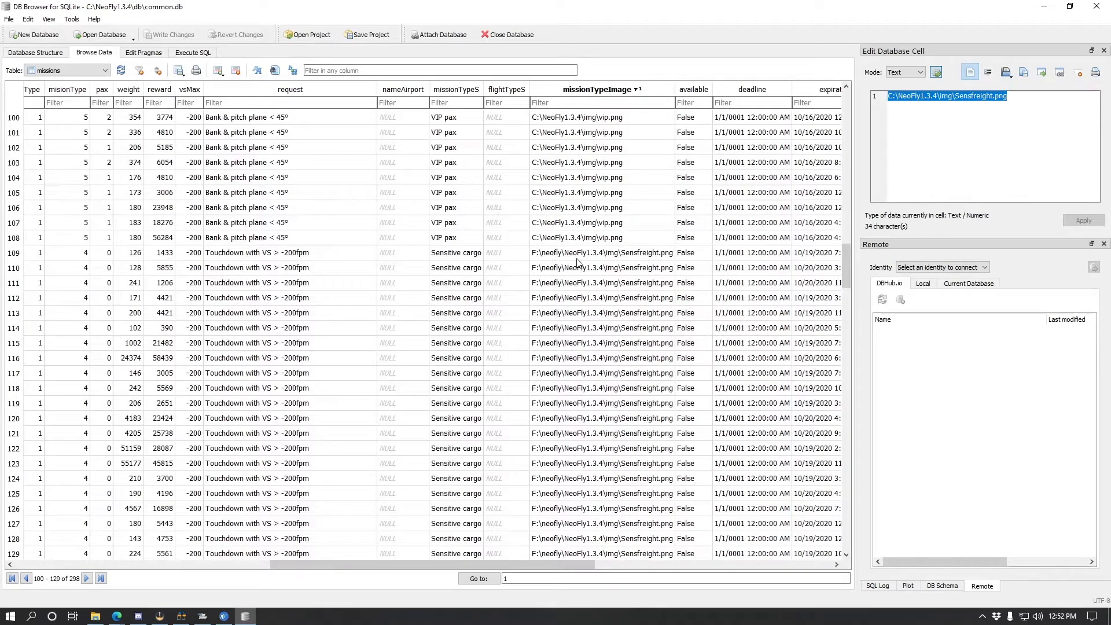
click(598, 256)
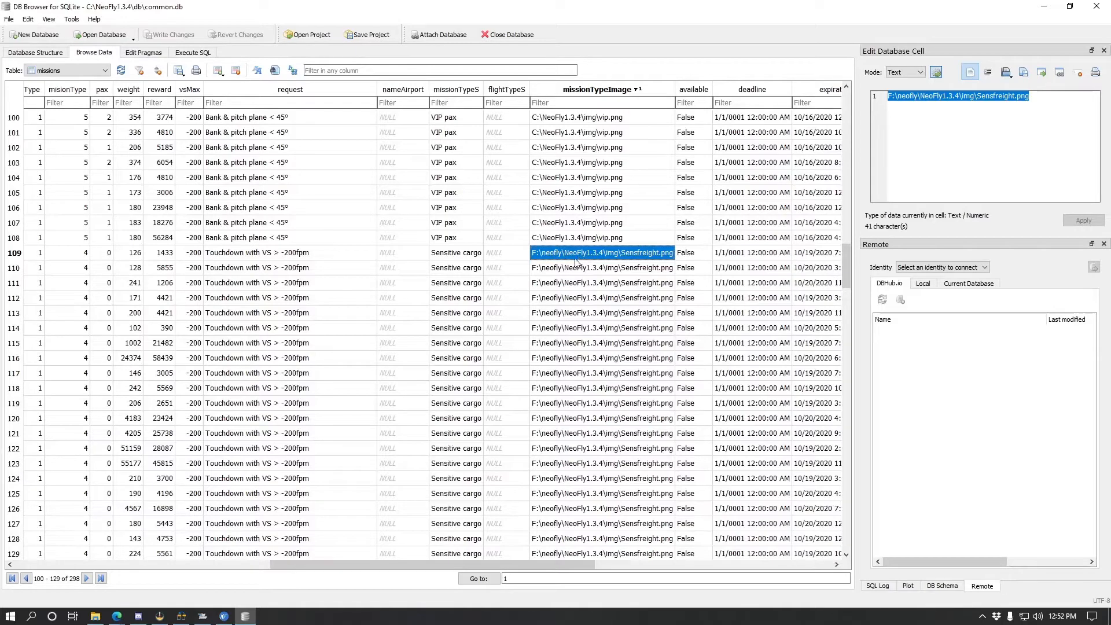
scroll(596, 263, down, 20)
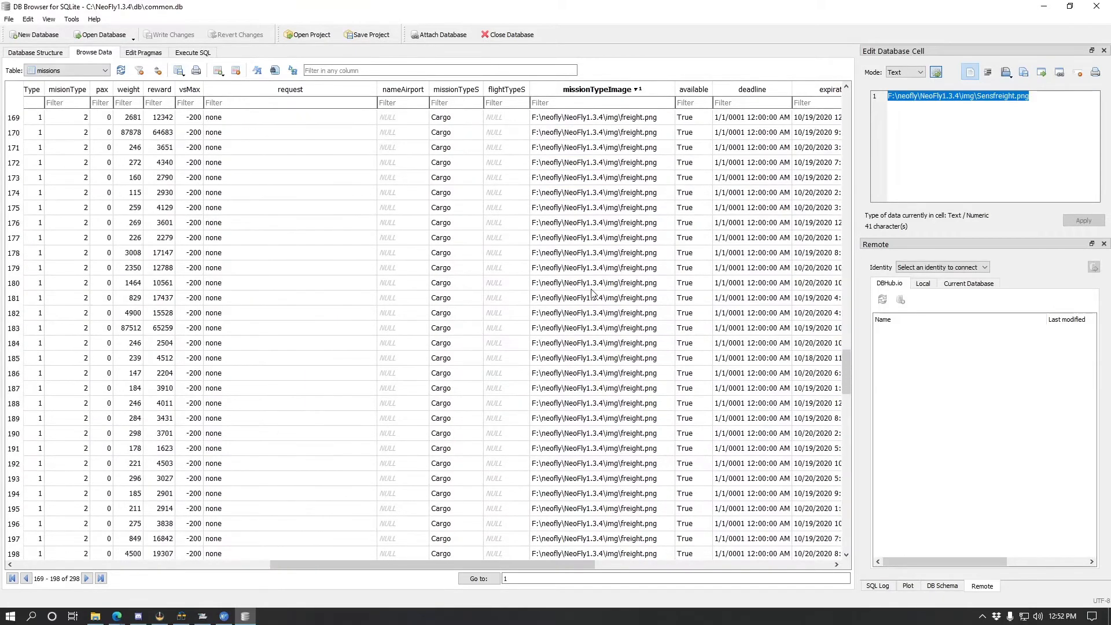
scroll(596, 291, down, 18)
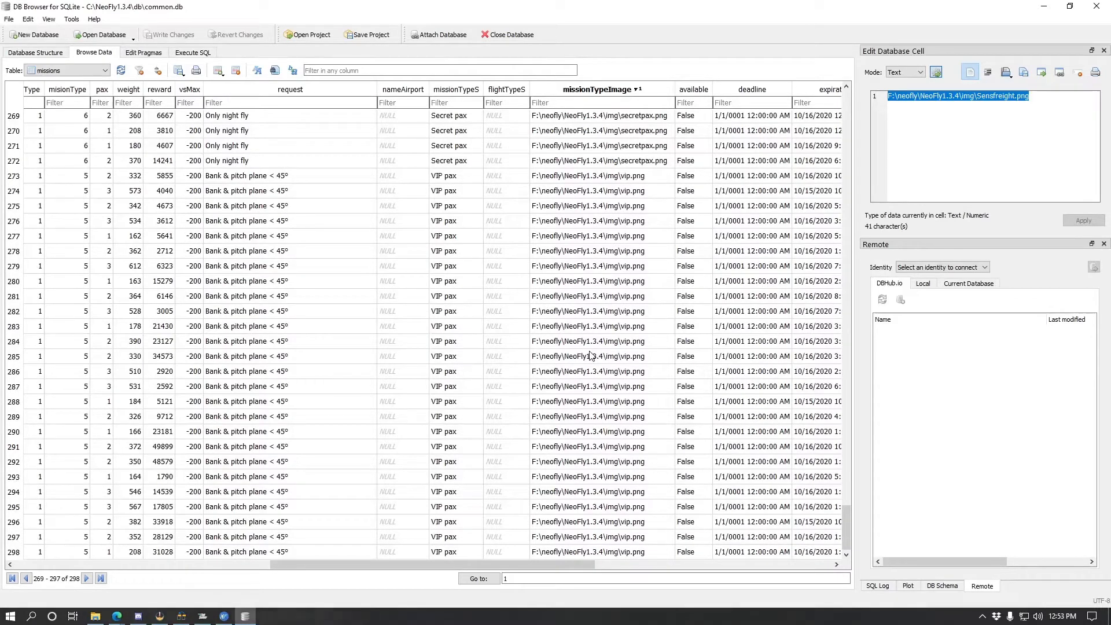
scroll(590, 356, up, 4)
scroll(590, 355, up, 3)
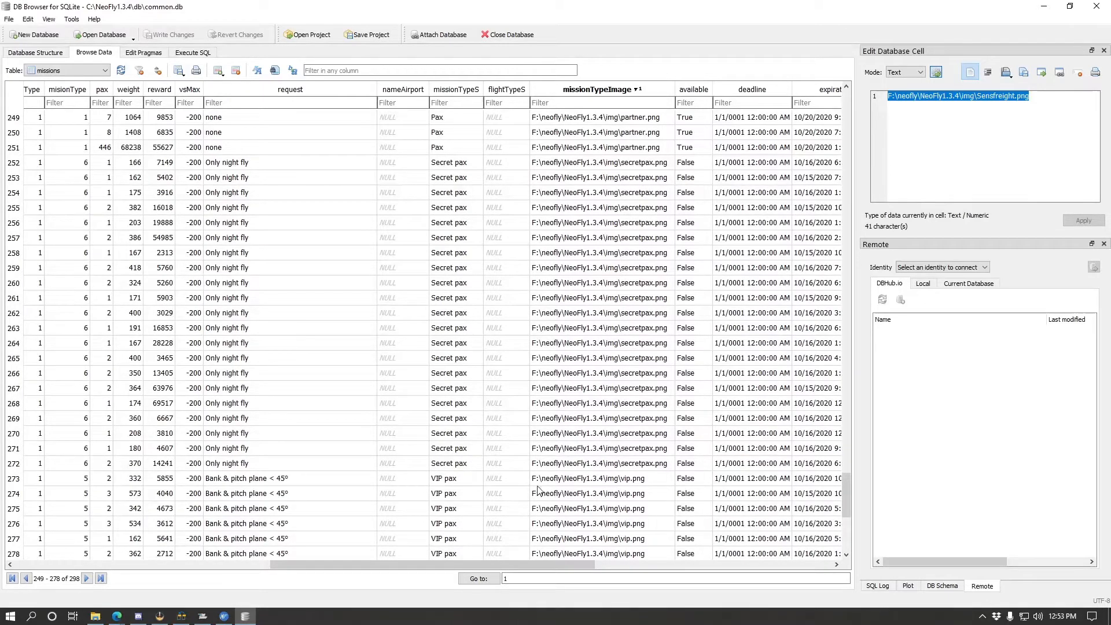
scroll(541, 481, up, 20)
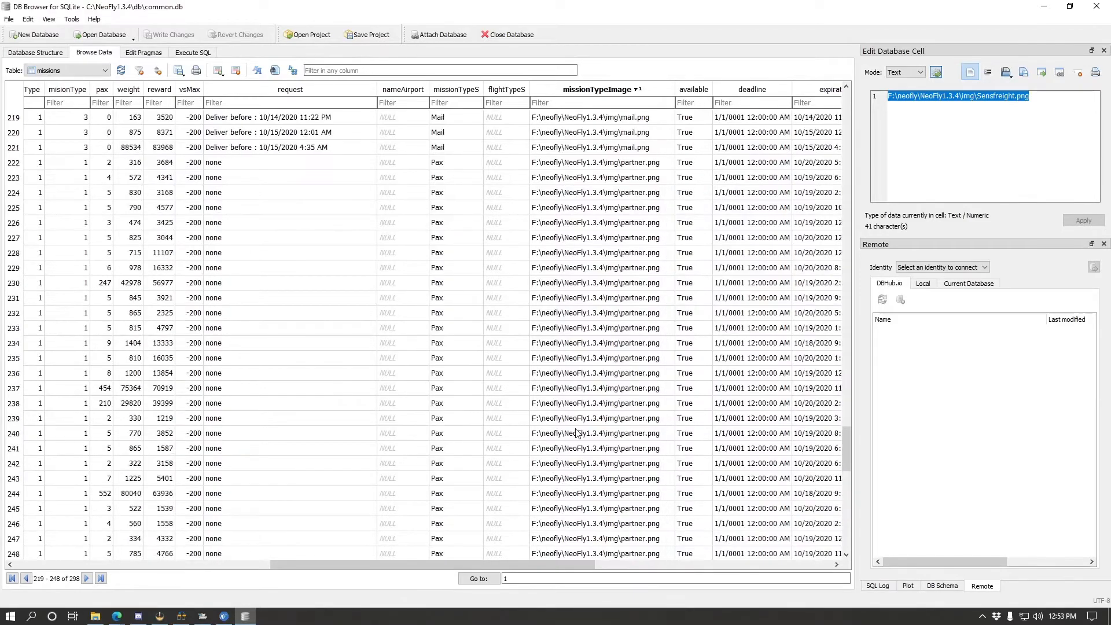
scroll(567, 323, up, 20)
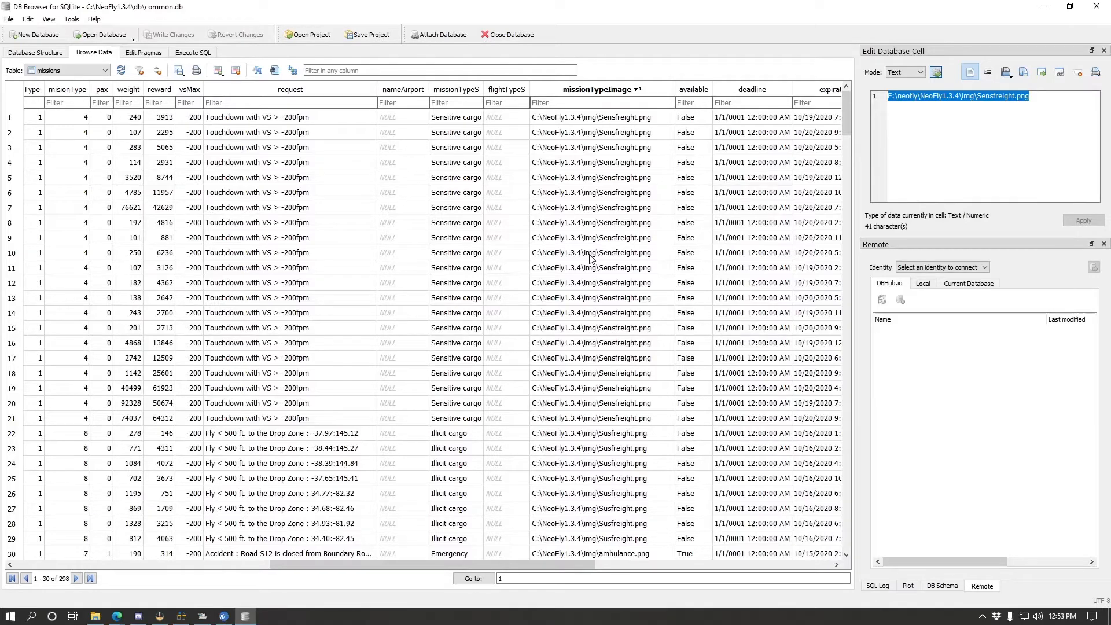
click(547, 438)
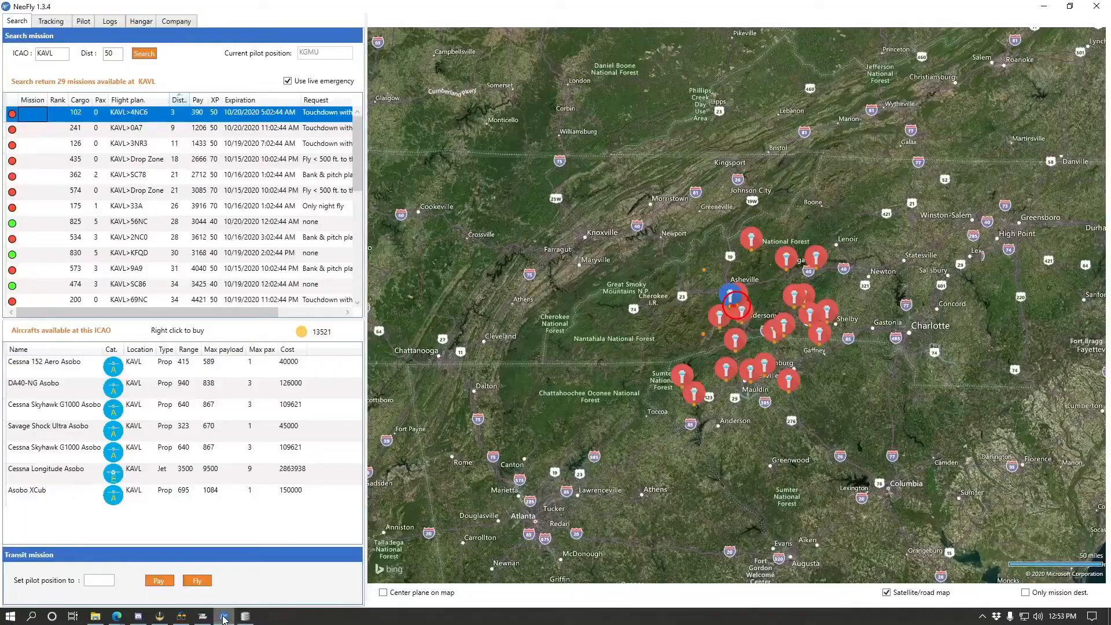
Switch to NeoFly and check the Mission and Rank images of the missions listed for KAVL
click(224, 615)
click(32, 132)
click(26, 117)
click(27, 133)
scroll(54, 169, down, 3)
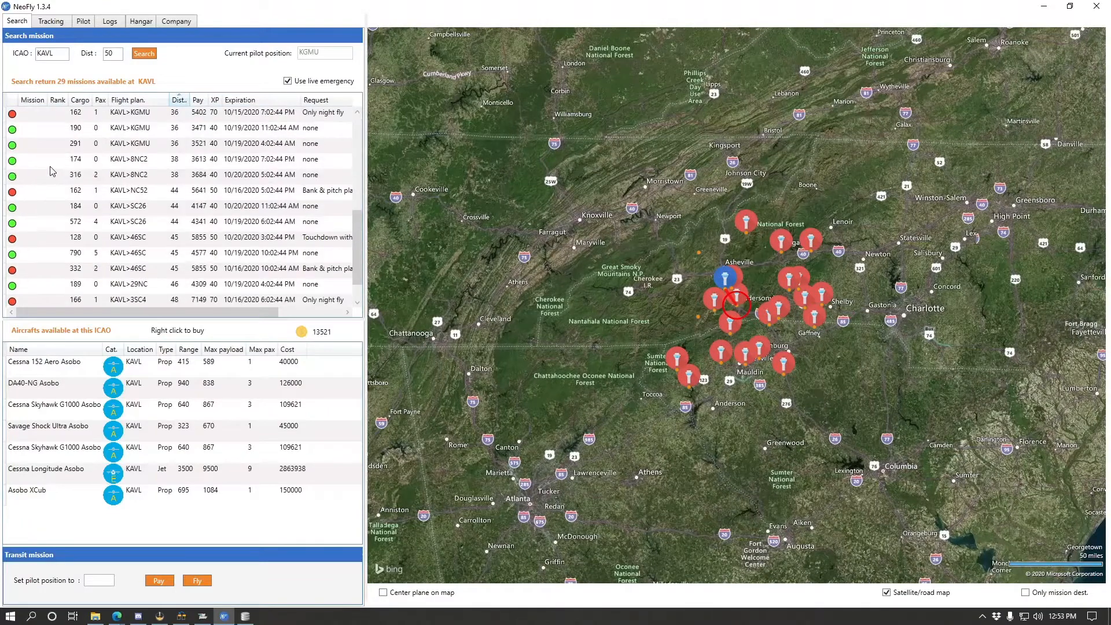
scroll(58, 168, up, 5)
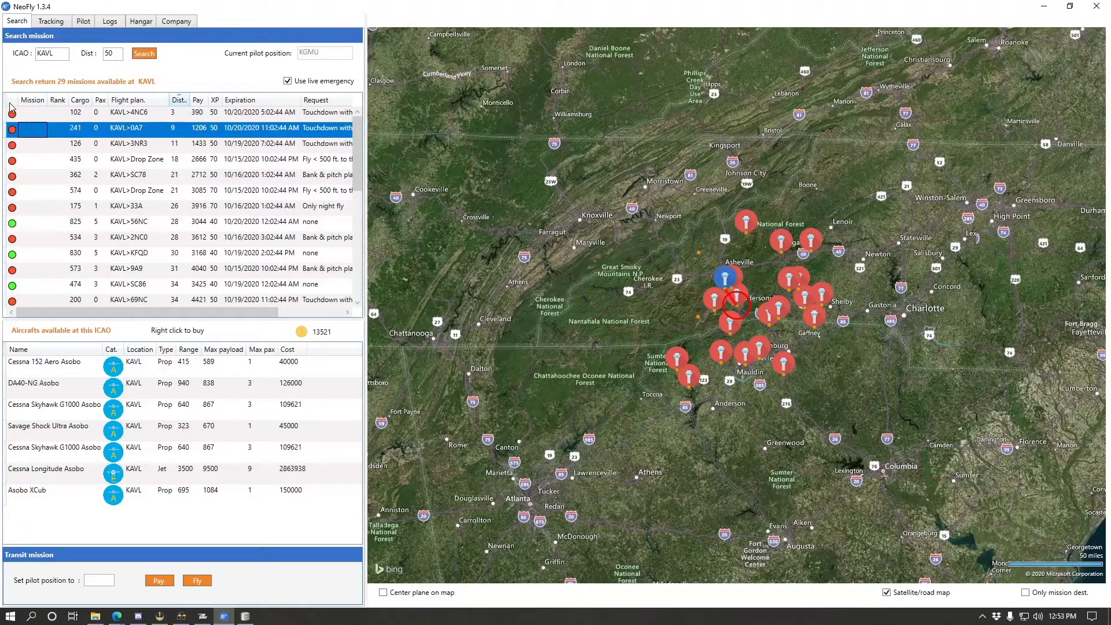
click(15, 225)
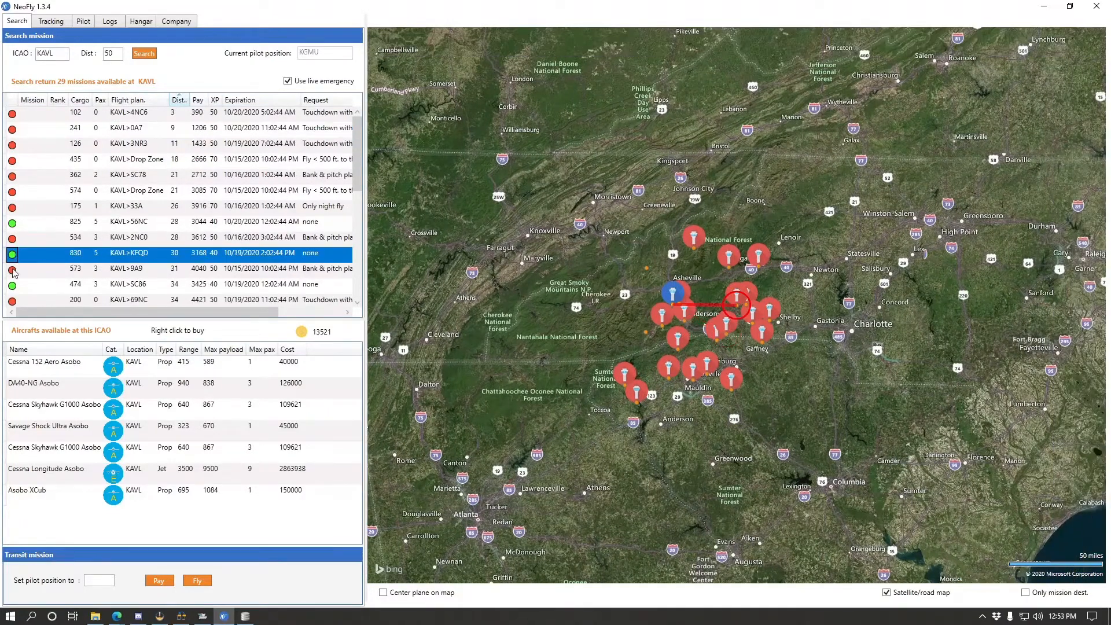
click(15, 283)
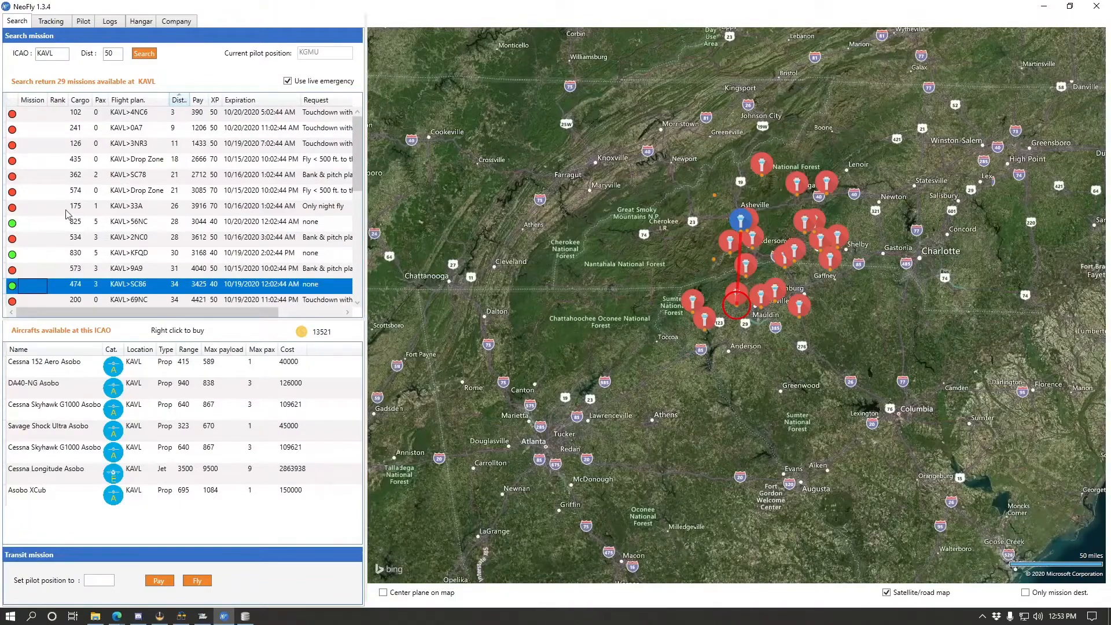
click(36, 113)
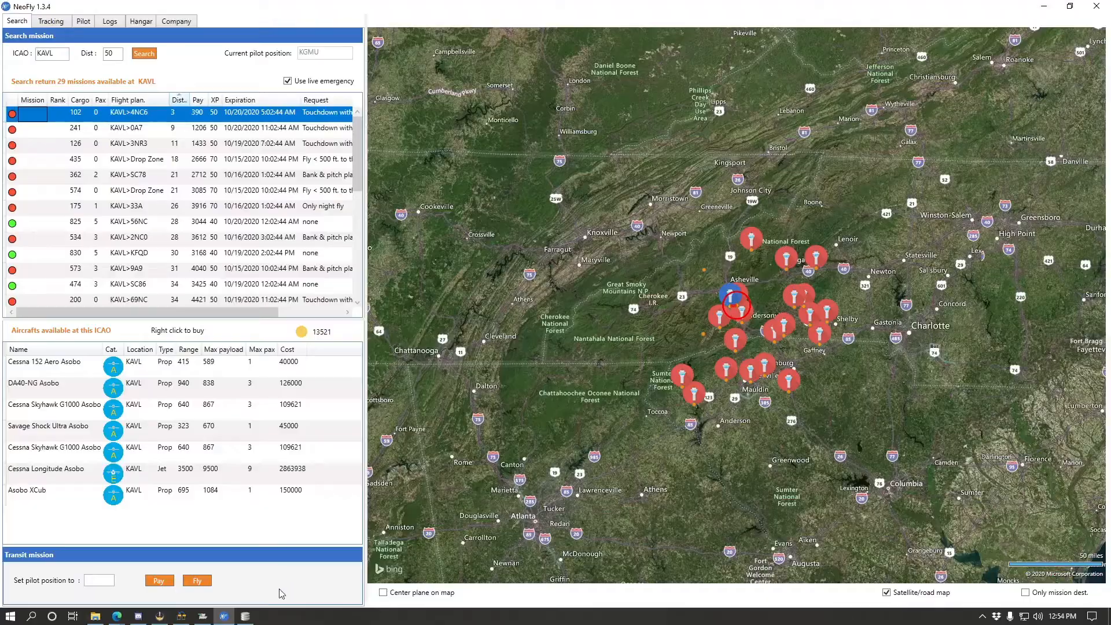
Switch back to DB Browser for SQLite and set record 109's missionTypeImage path to C:\NeoFly1.3.4\img\Sensfreight.png
click(245, 616)
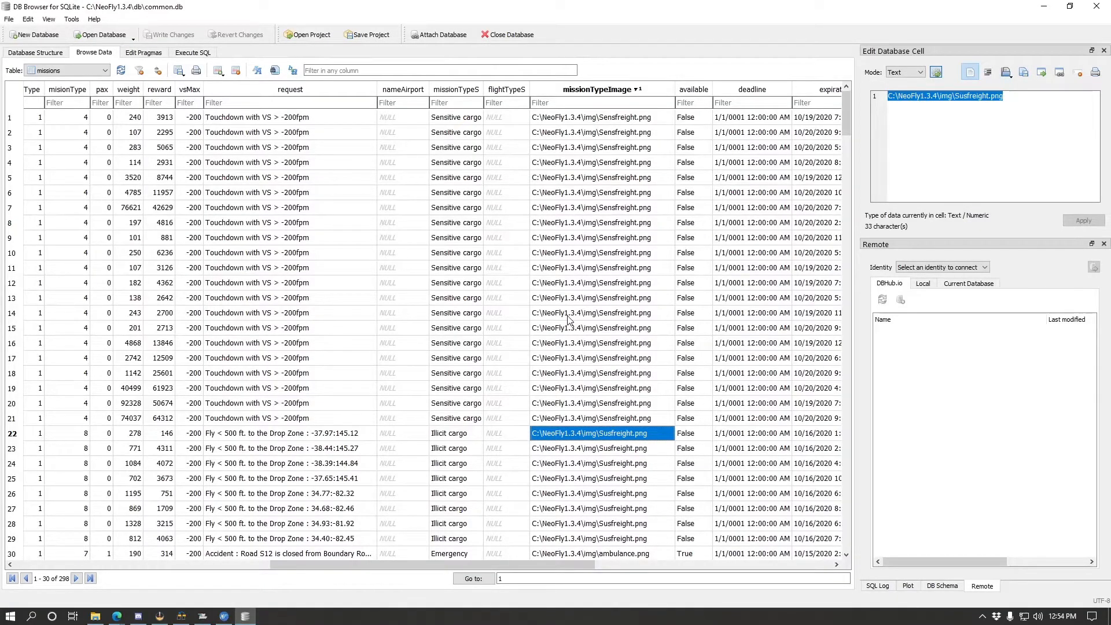
drag(551, 563, 553, 568)
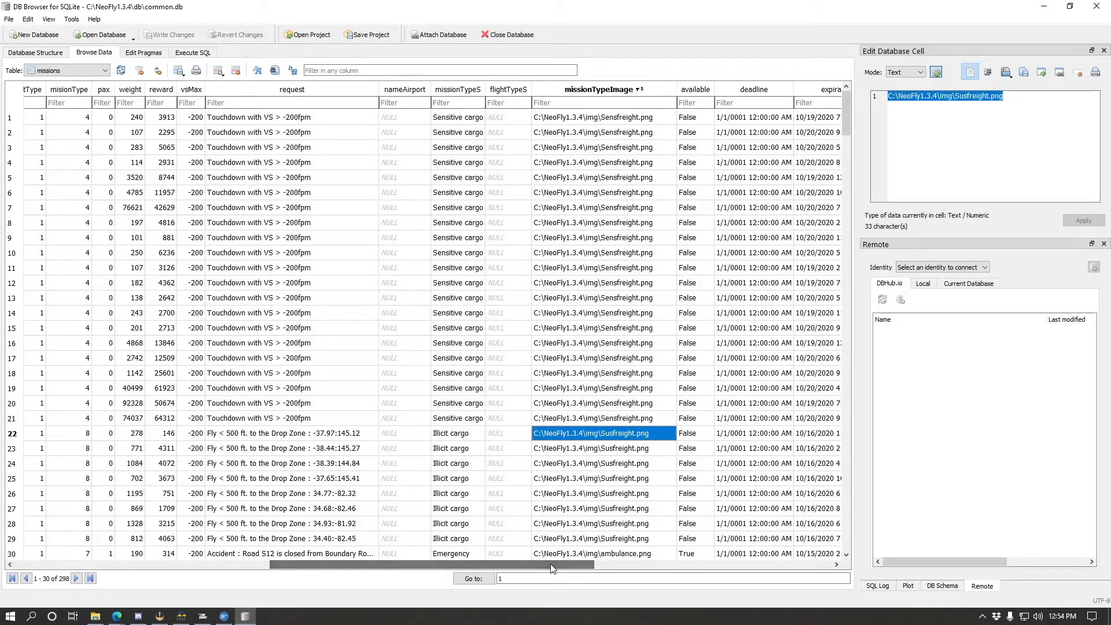
double_click(556, 429)
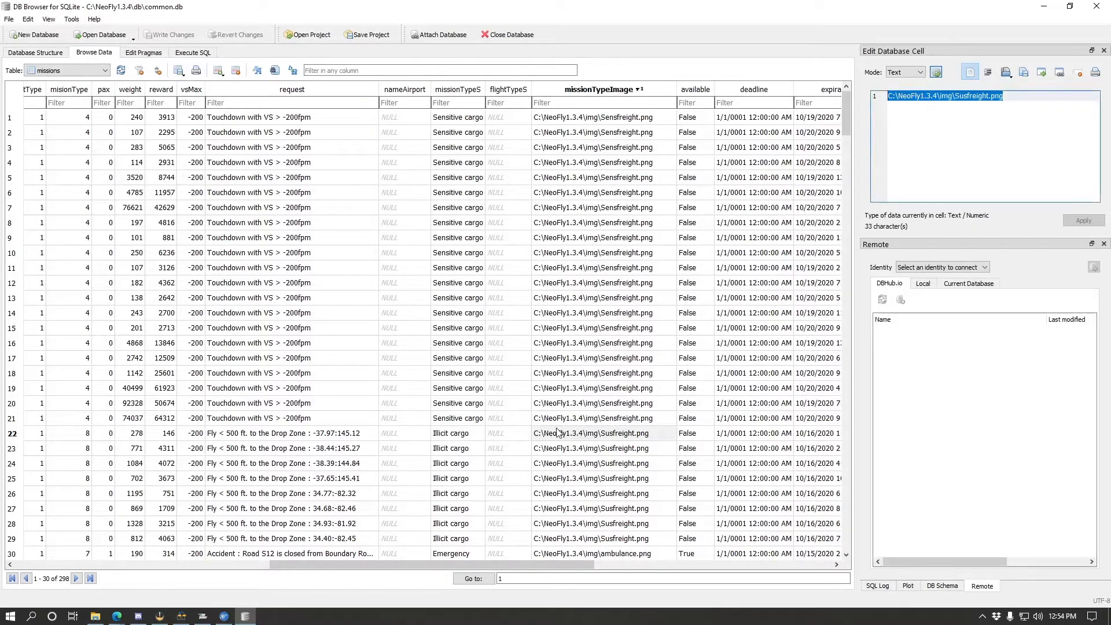
click(546, 431)
scroll(569, 371, down, 7)
scroll(570, 375, down, 20)
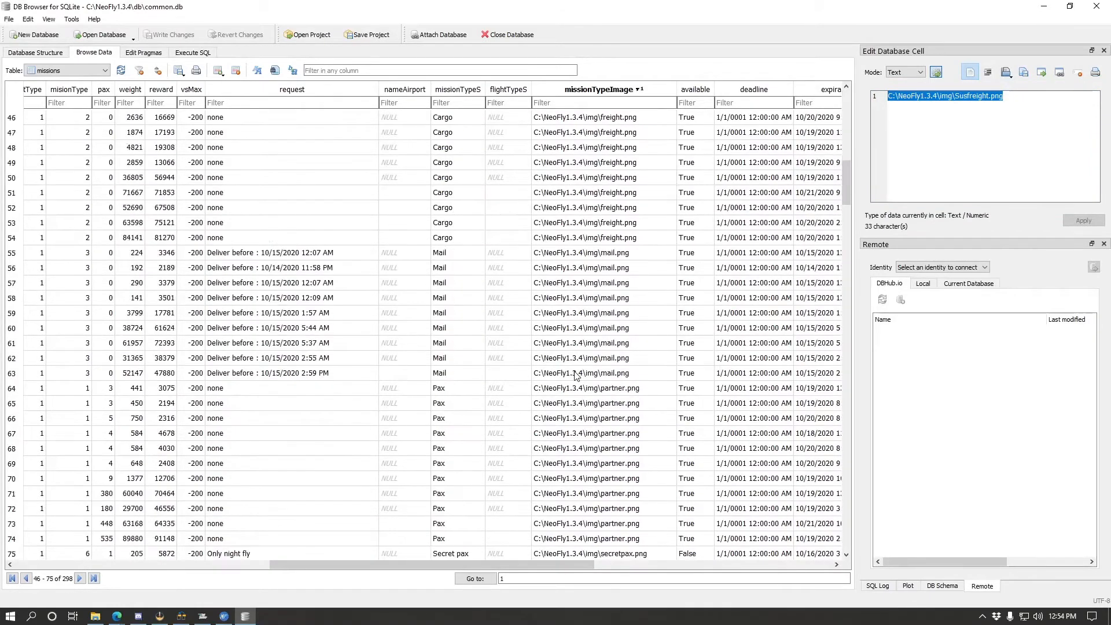
click(553, 212)
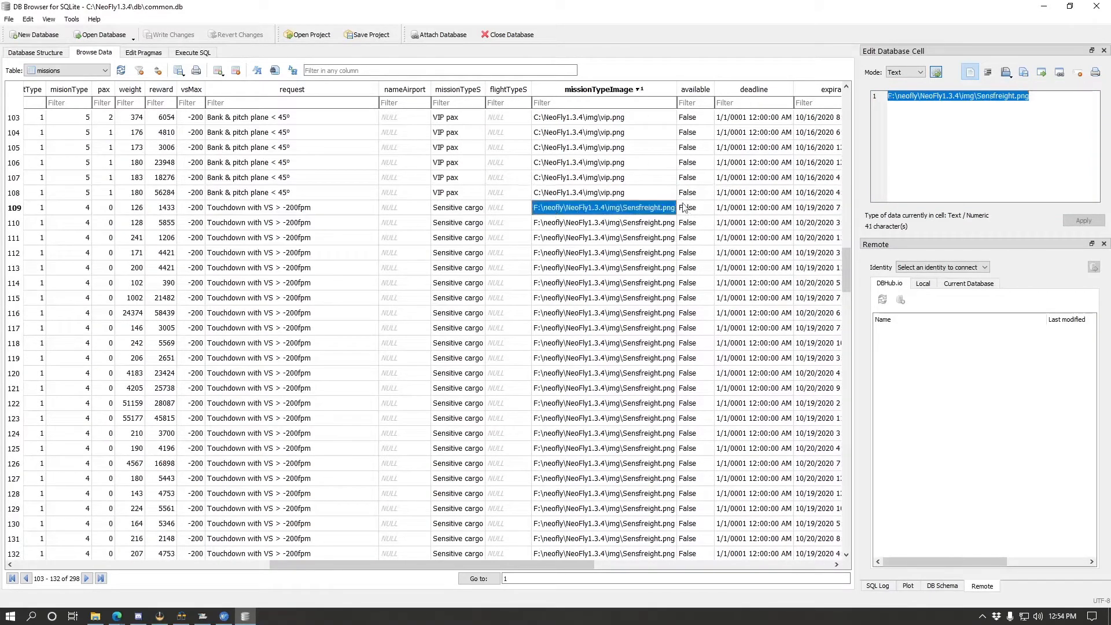
click(921, 99)
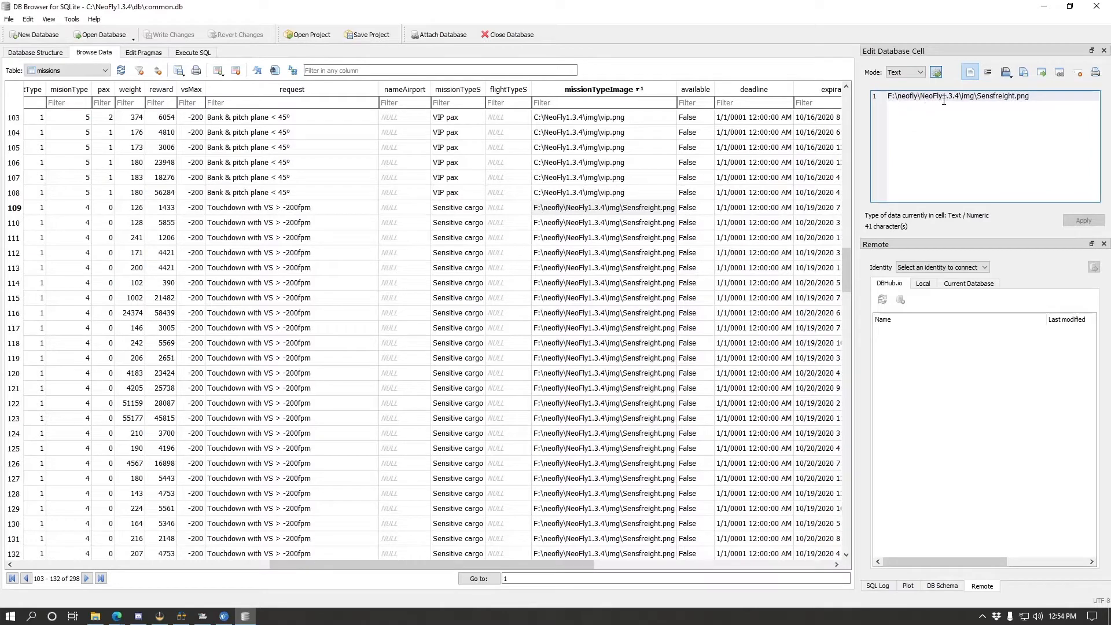
drag(917, 98, 888, 97)
text(C:)
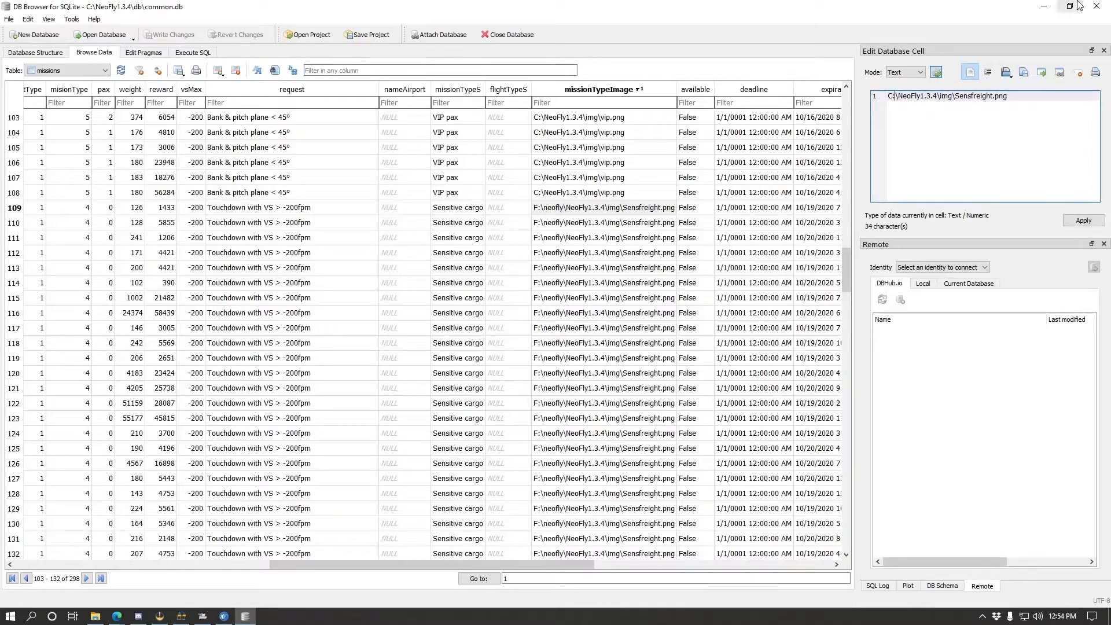
click(1083, 220)
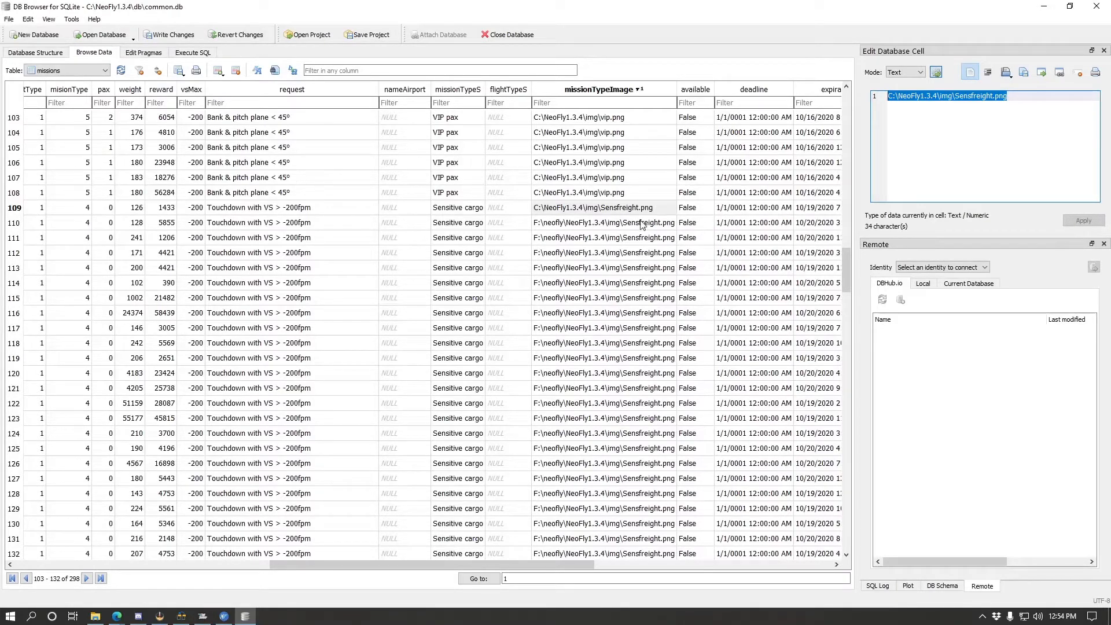
Examine the rankI image paths of record 109 and of the earlier records in the missions table
drag(540, 565, 806, 561)
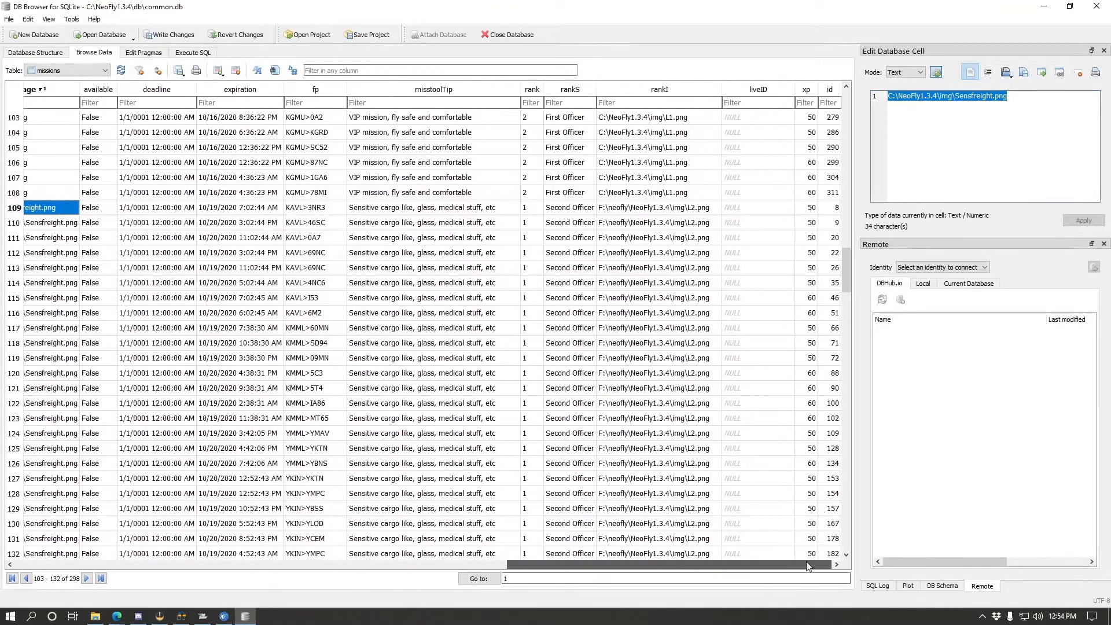
click(635, 207)
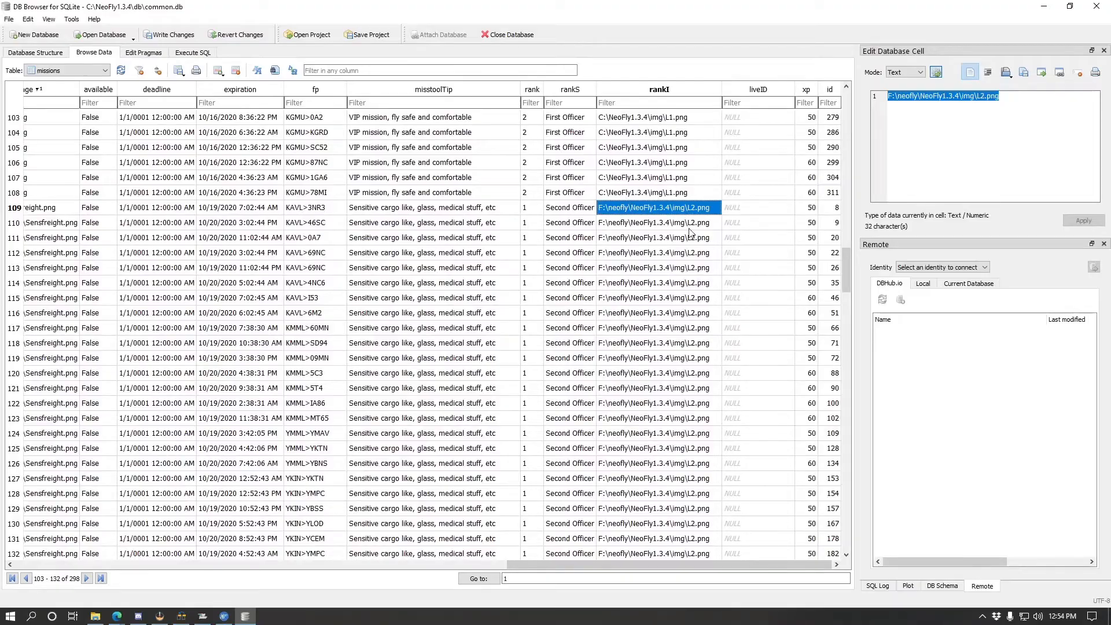
mouse_move(601, 570)
mouse_down()
mouse_move(90, 555)
mouse_move(71, 544)
mouse_move(167, 541)
mouse_move(57, 533)
mouse_move(263, 547)
mouse_move(504, 619)
mouse_move(598, 588)
mouse_up()
scroll(527, 357, up, 3)
scroll(528, 357, up, 20)
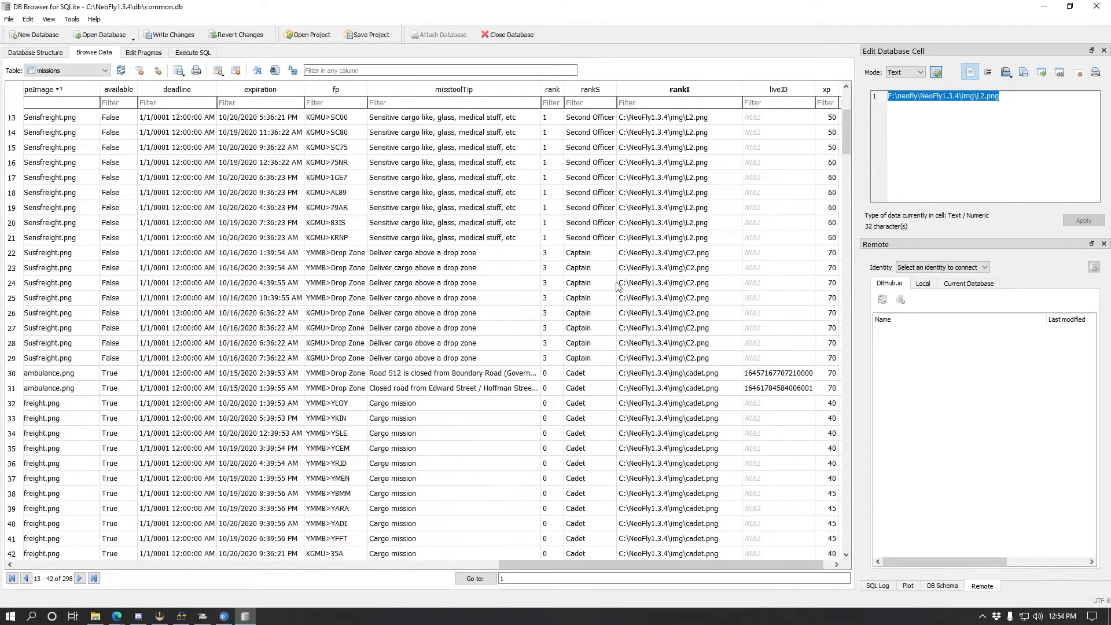
scroll(649, 334, up, 3)
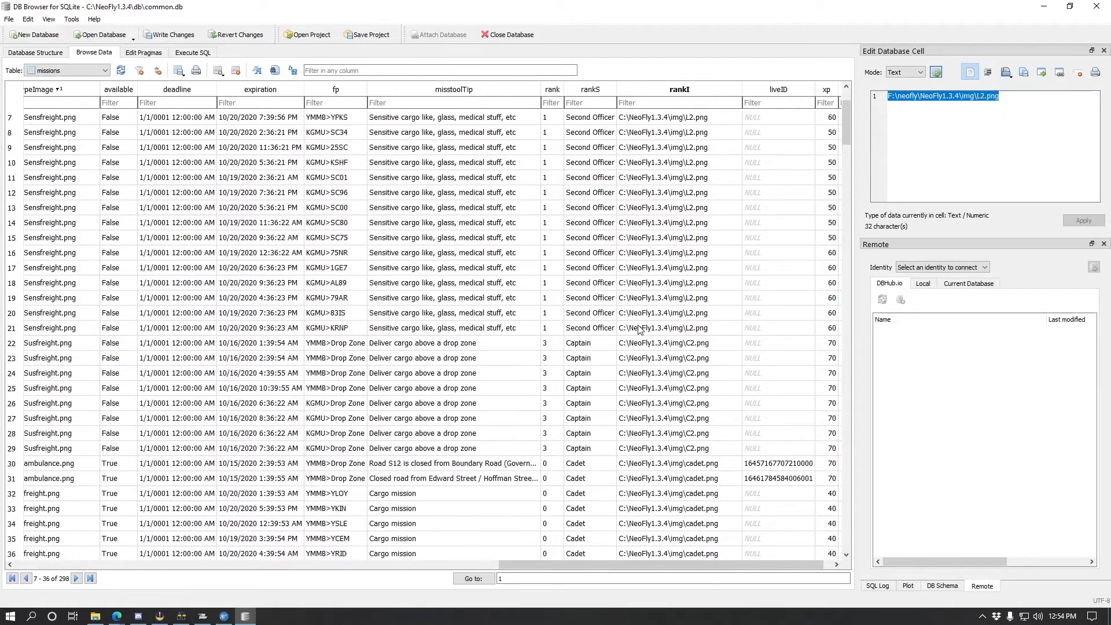
scroll(630, 331, down, 4)
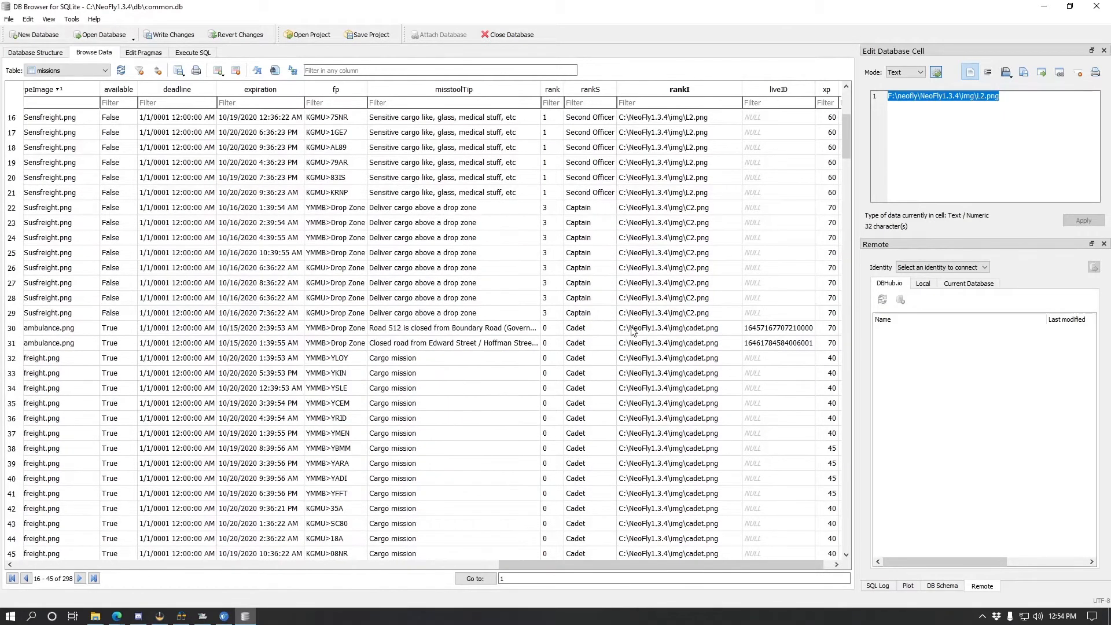
drag(543, 561, 634, 557)
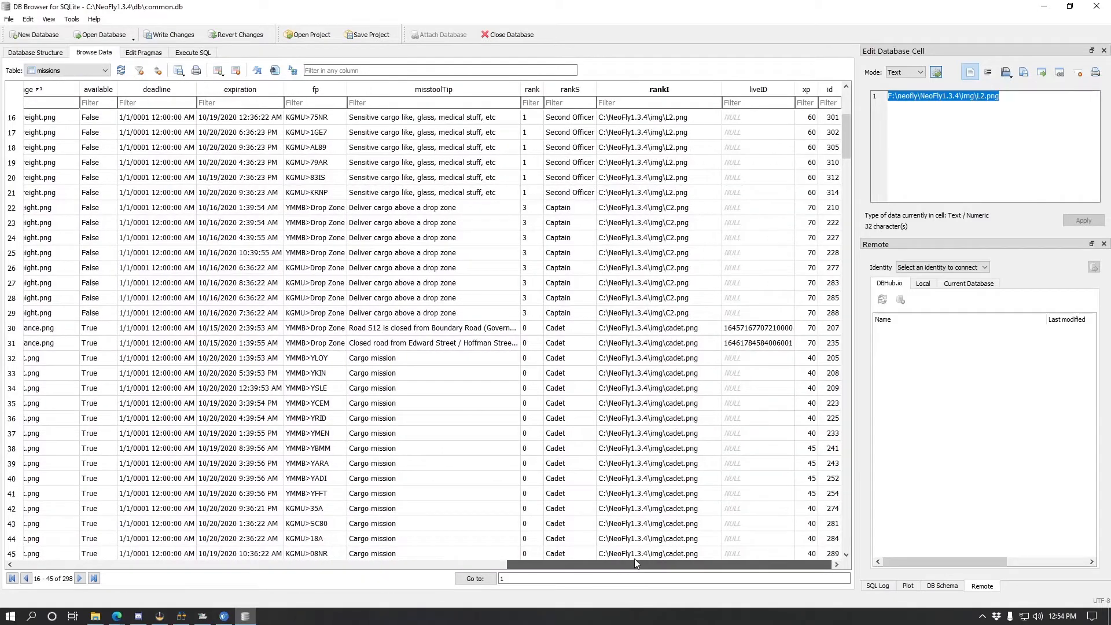
Query the missions table with SELECT * FROM missions WHERE missionTypeImage LIKE 'F:\%'; and review the column name and path prefix it uses
click(191, 56)
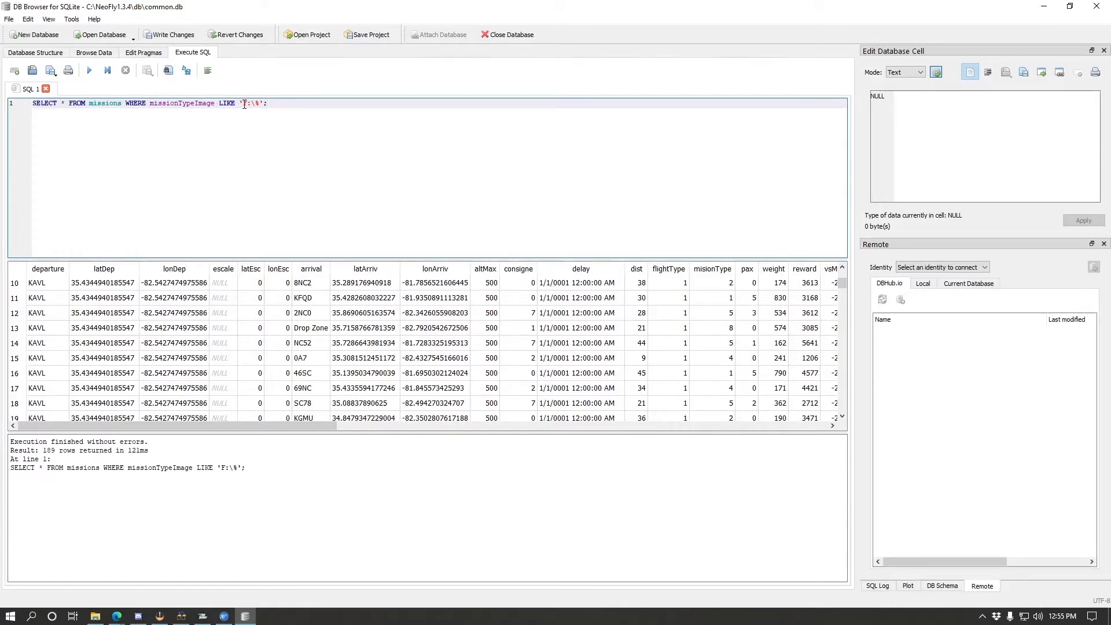
drag(244, 104, 253, 105)
key(End)
click(92, 53)
click(196, 53)
double_click(167, 103)
Check the missionTypeImage column name in the missions table data, and return to the SQL query
click(58, 53)
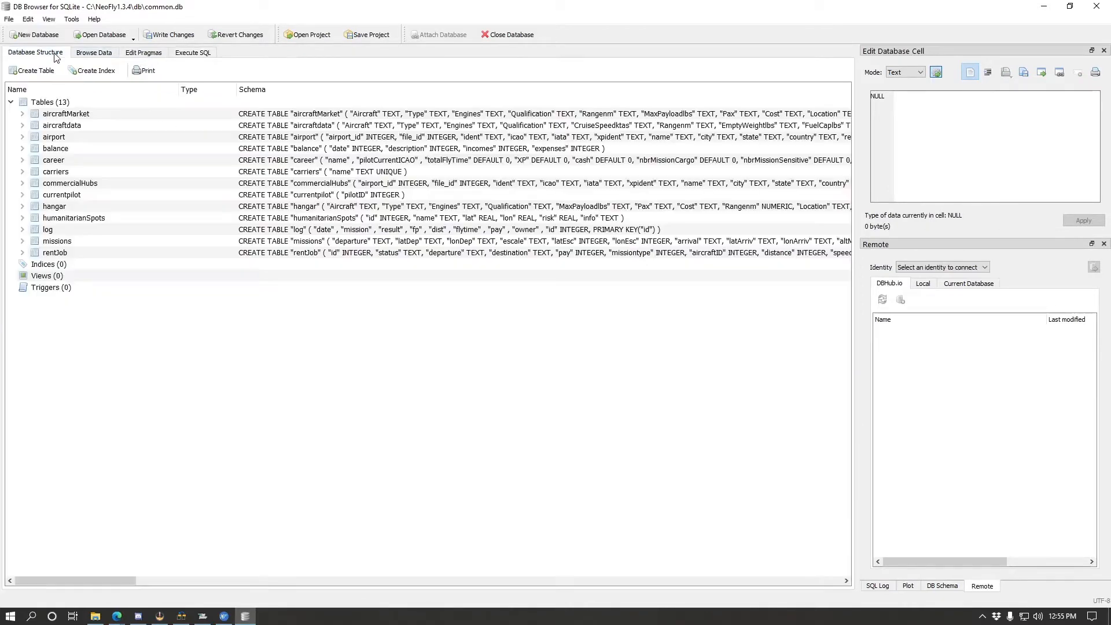
click(90, 54)
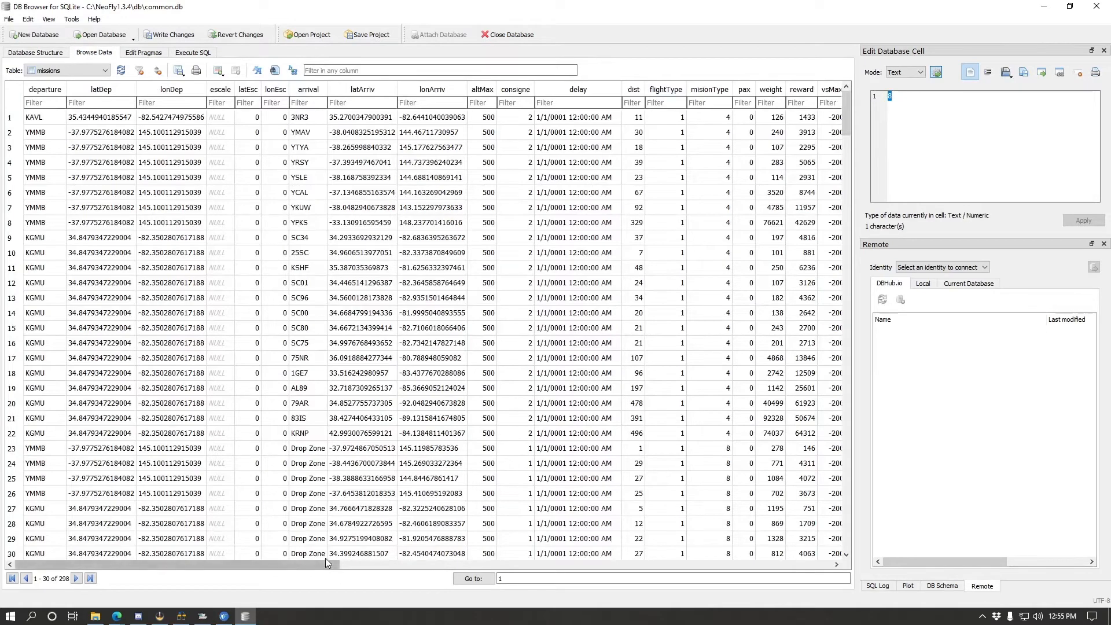
drag(325, 558, 428, 564)
scroll(428, 564, right, 10)
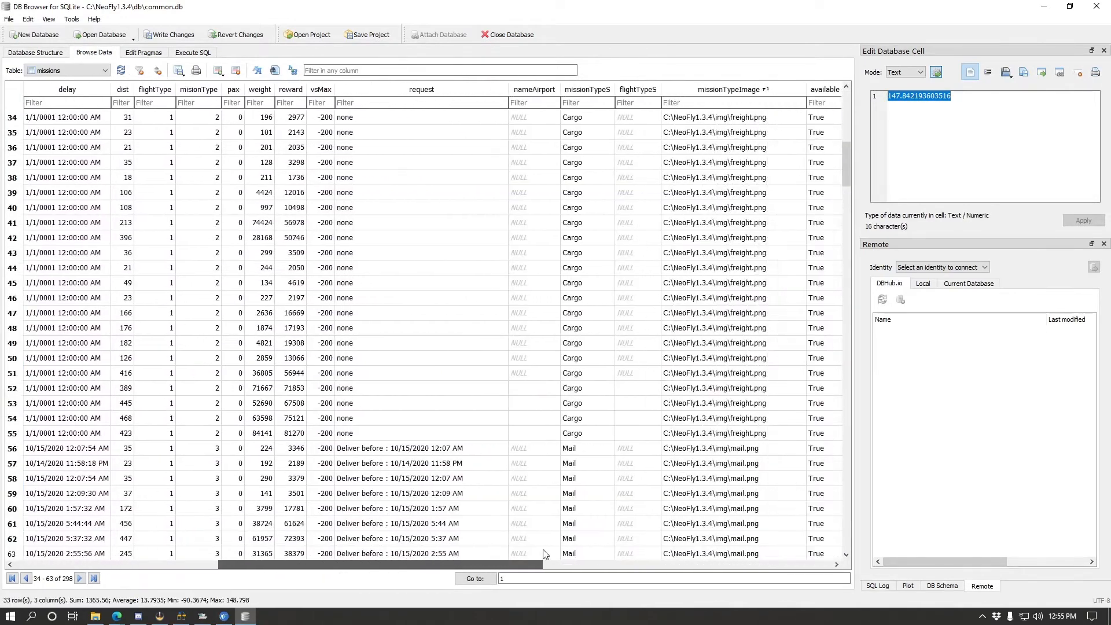
scroll(614, 341, up, 11)
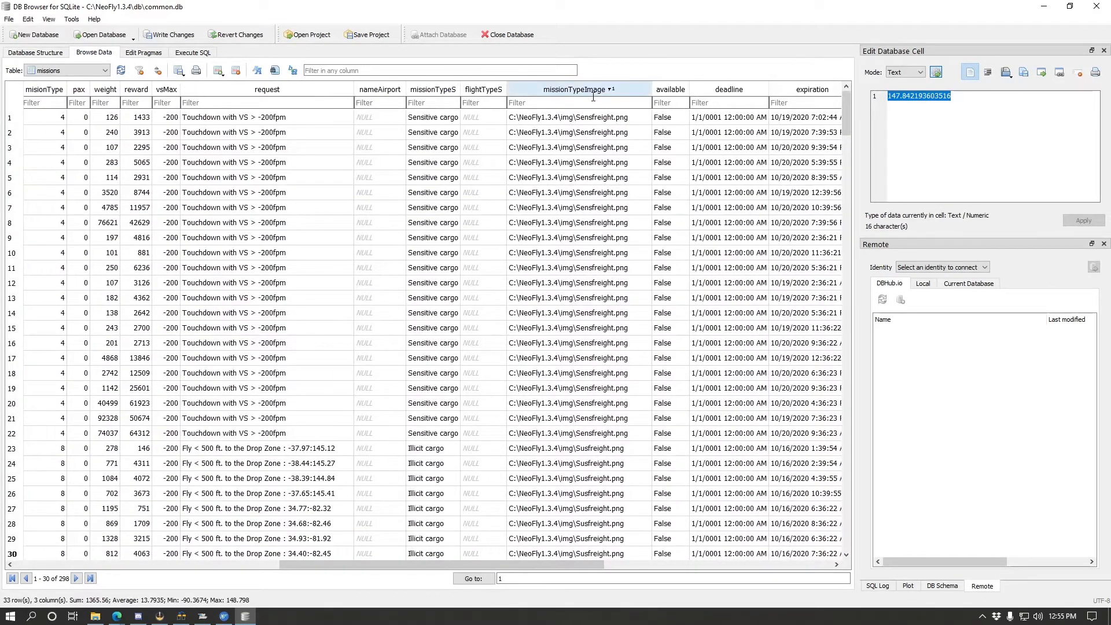
click(193, 52)
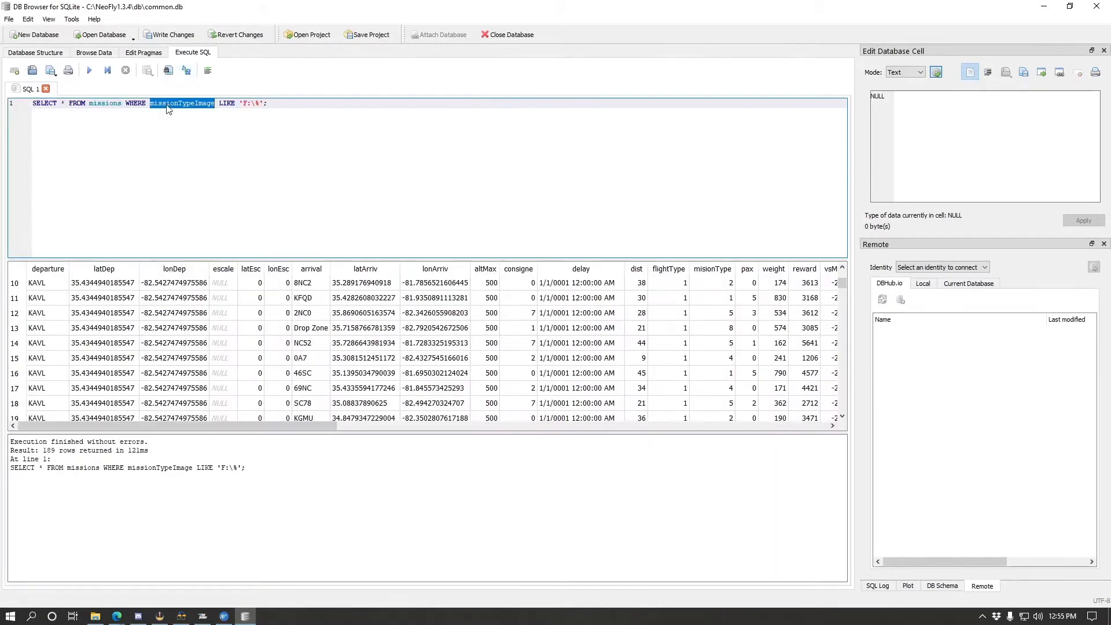
Rerun the missions query filtered by missionTypeImage LIKE 'F:\%' and examine the missionTypeImage paths across the returned rows
double_click(227, 104)
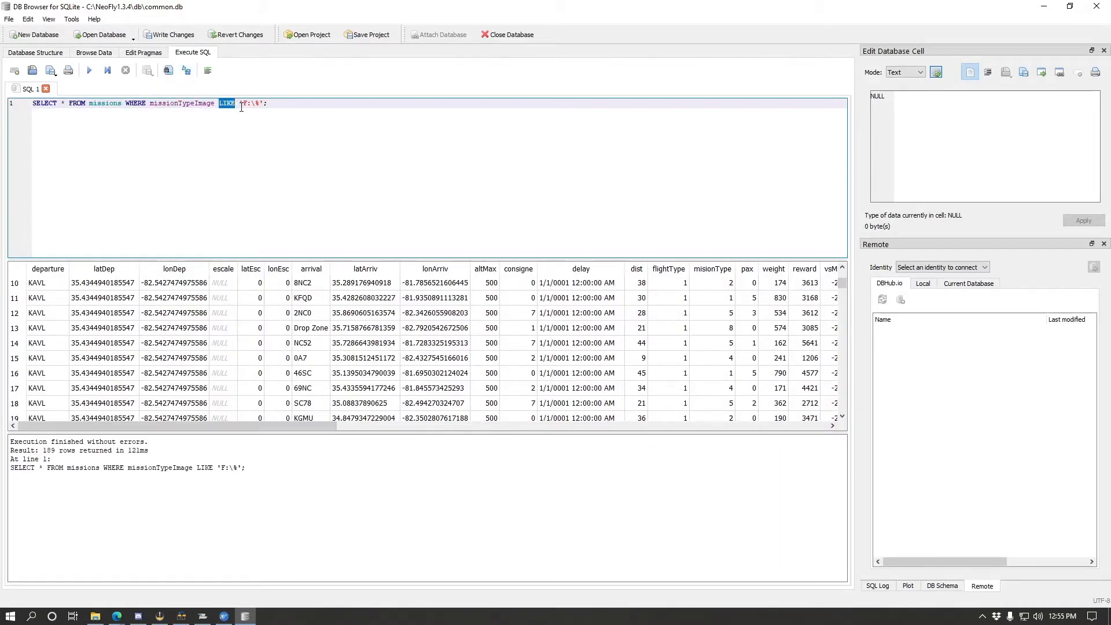
click(241, 105)
click(89, 70)
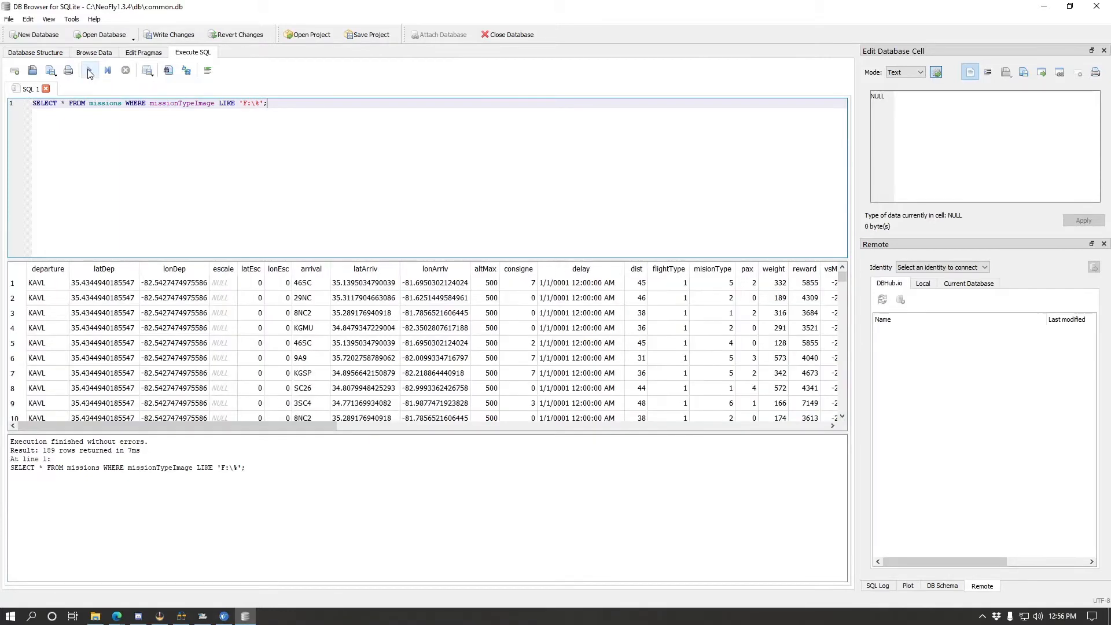
drag(244, 425, 532, 421)
scroll(532, 399, down, 20)
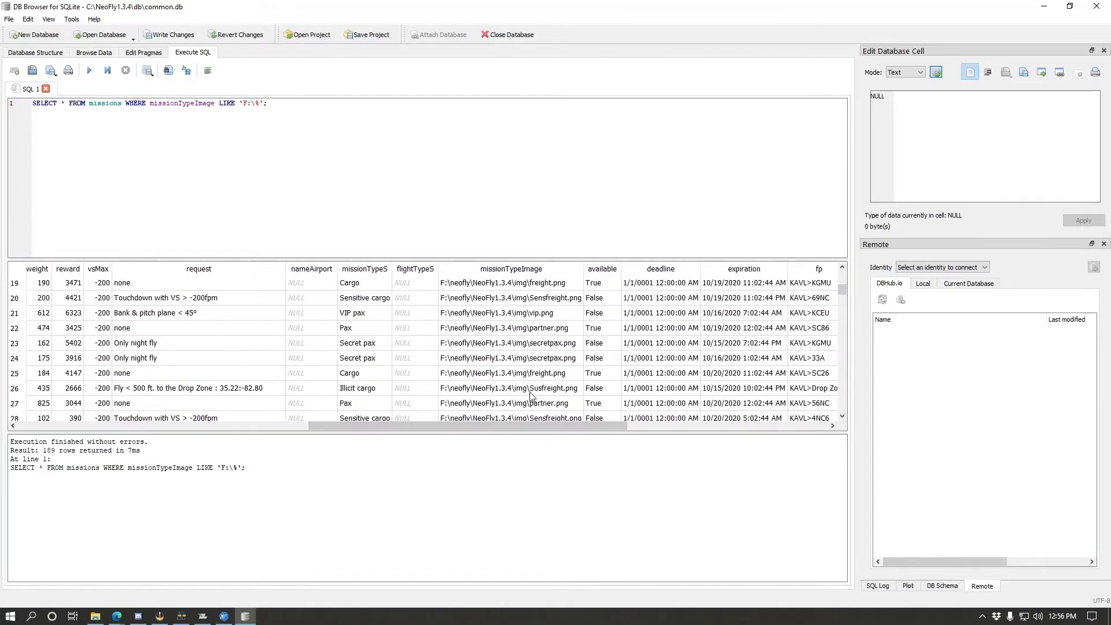
scroll(532, 396, down, 12)
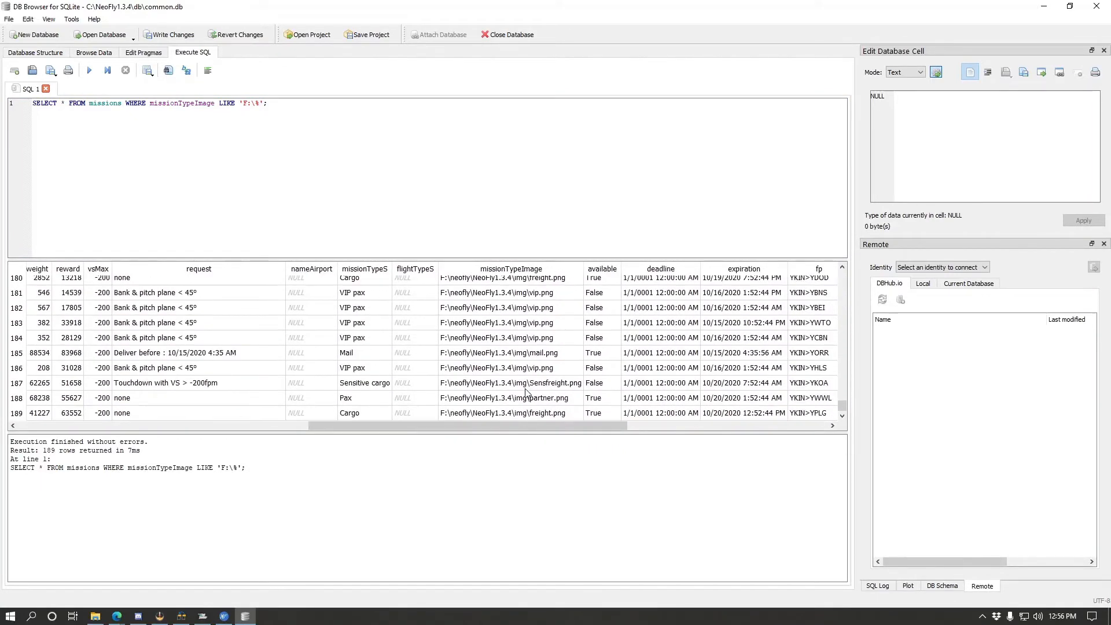
scroll(515, 314, up, 20)
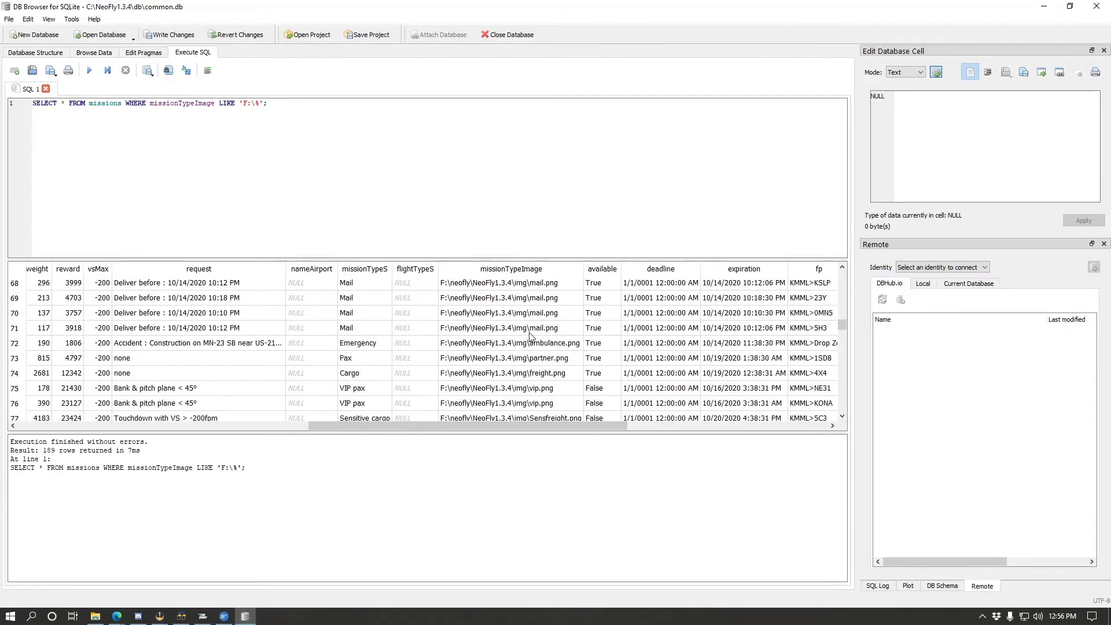
scroll(531, 338, up, 4)
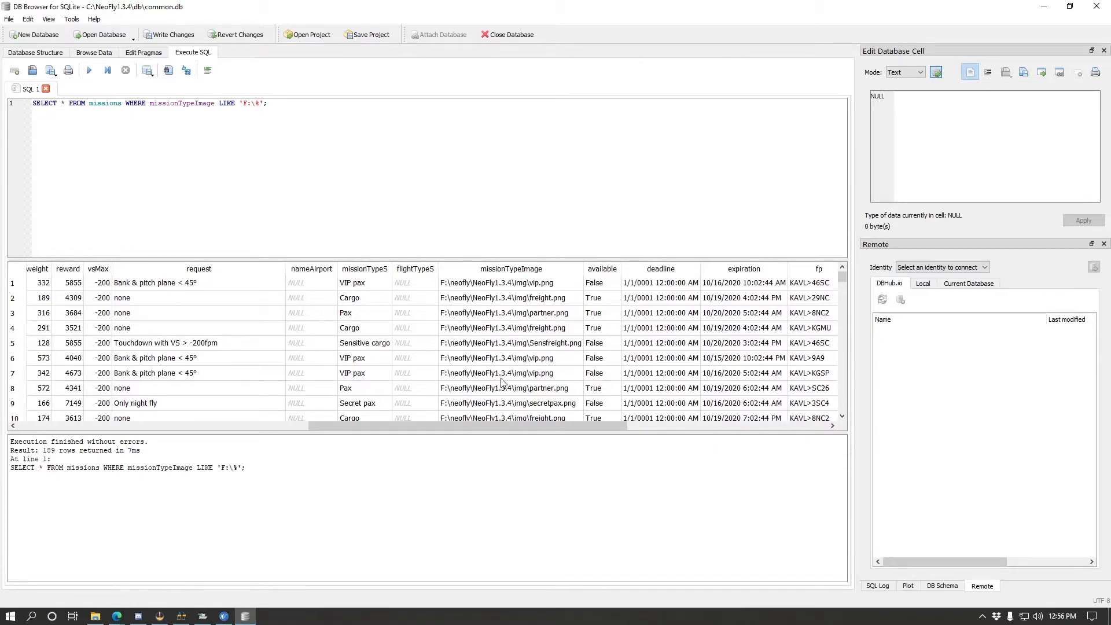
click(350, 119)
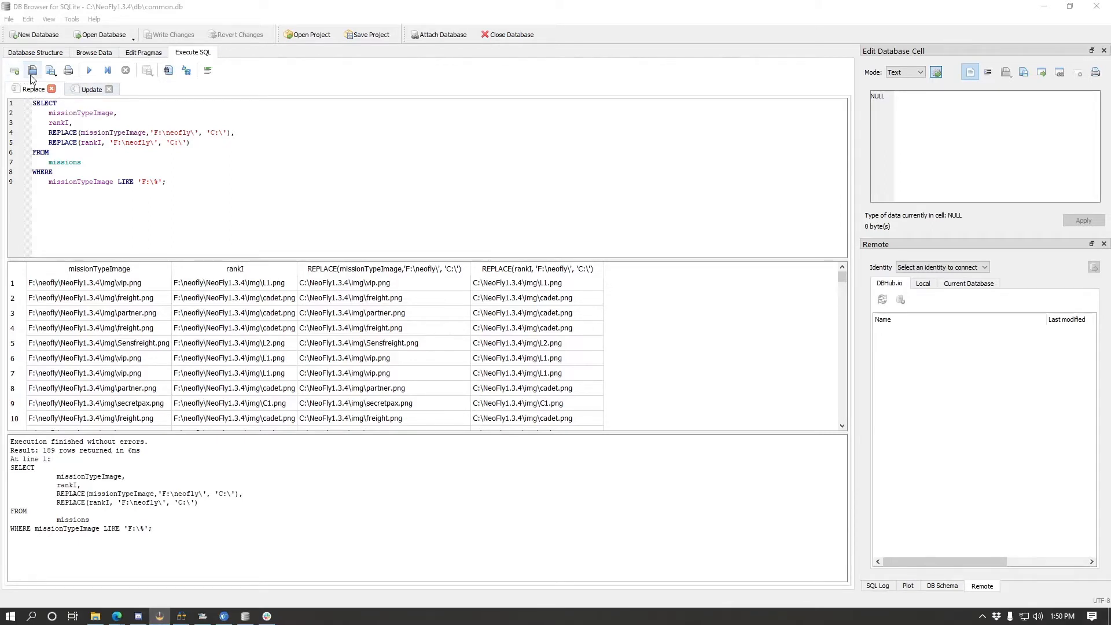
Look over the prepared Replace and Update queries, leaving their names as they are, and return to the Replace query
click(15, 74)
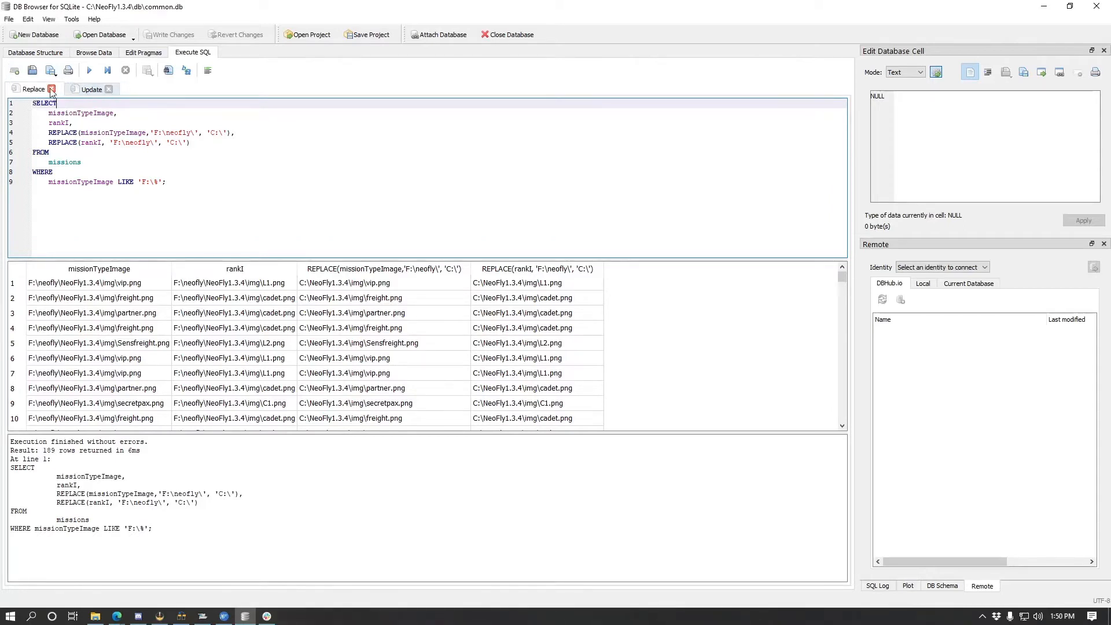
double_click(81, 90)
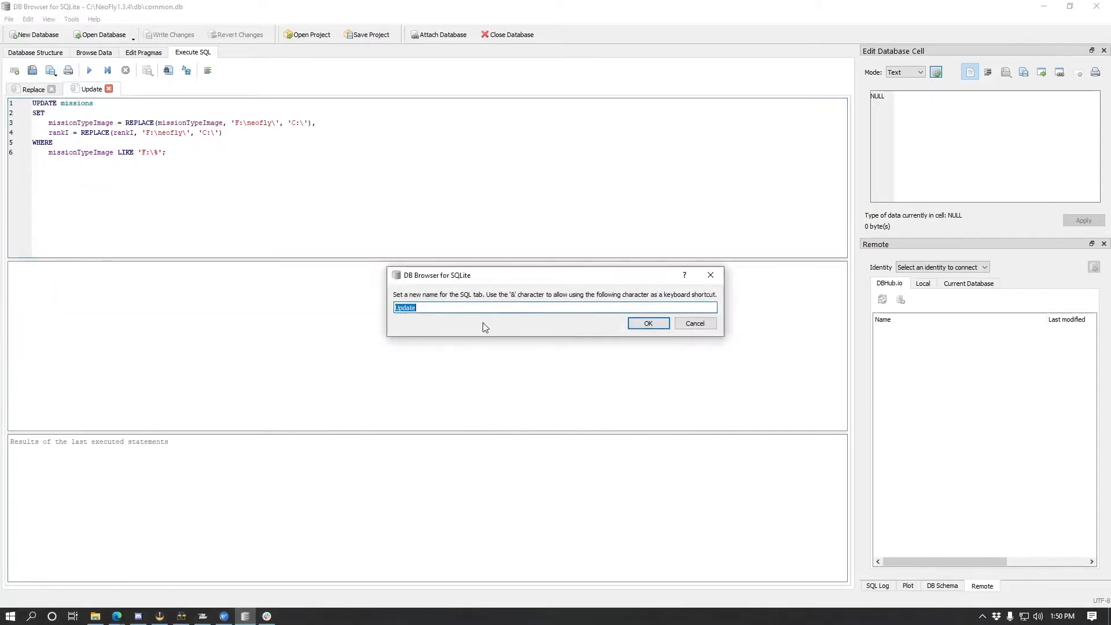
click(694, 324)
click(31, 90)
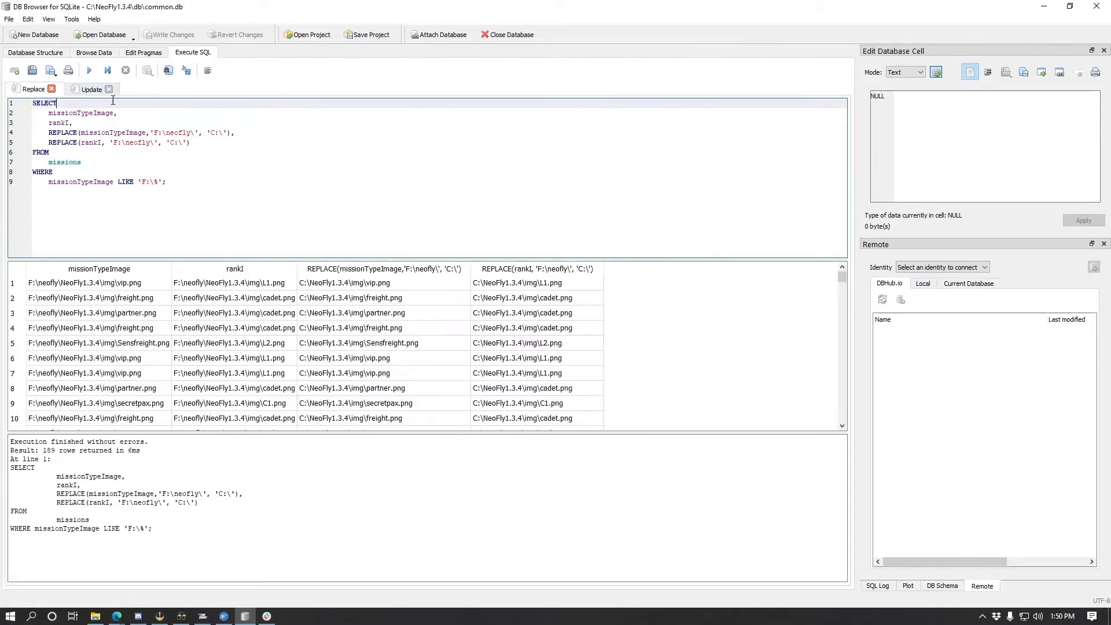
click(81, 91)
click(32, 90)
Review the Replace query's missionTypeImage and rankI columns and the REPLACE expressions that swap 'F:\neofly\' for 'C:\'
double_click(55, 112)
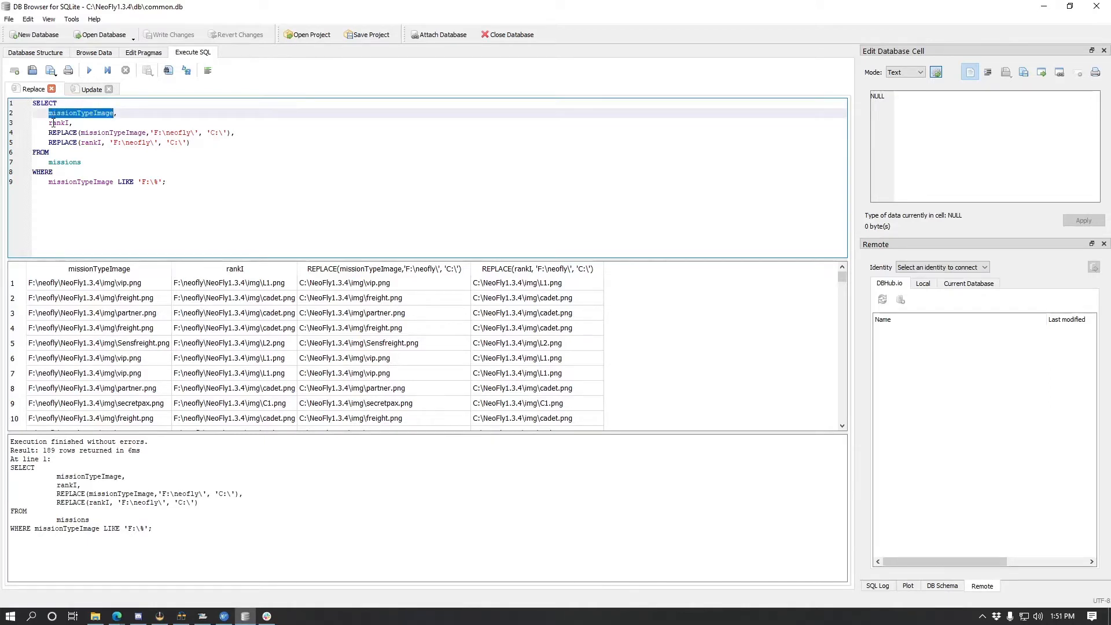
double_click(52, 123)
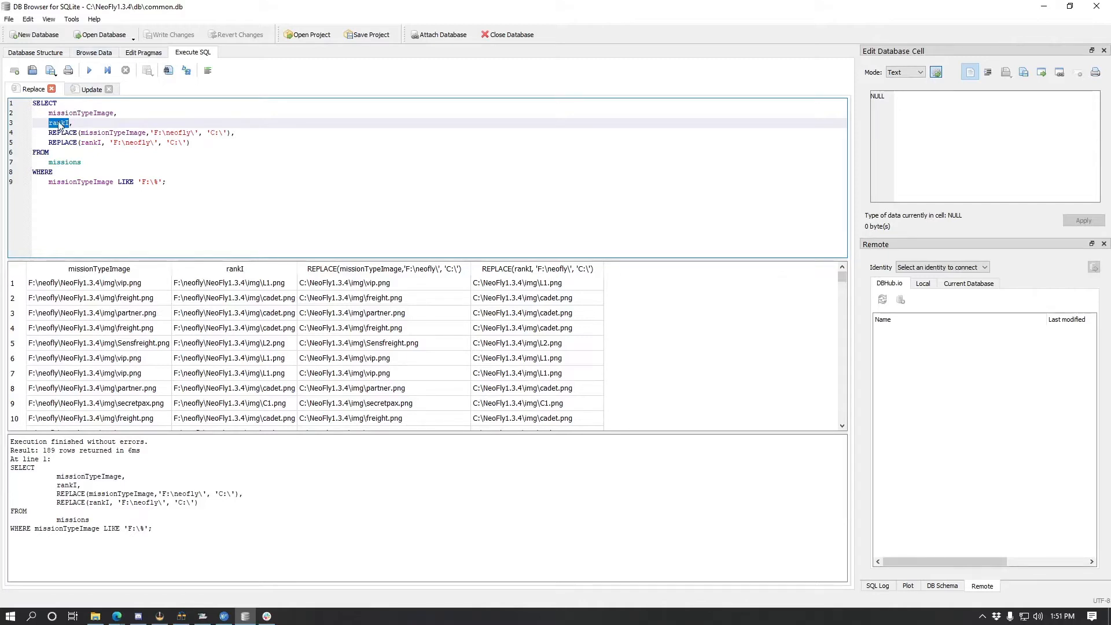
double_click(61, 133)
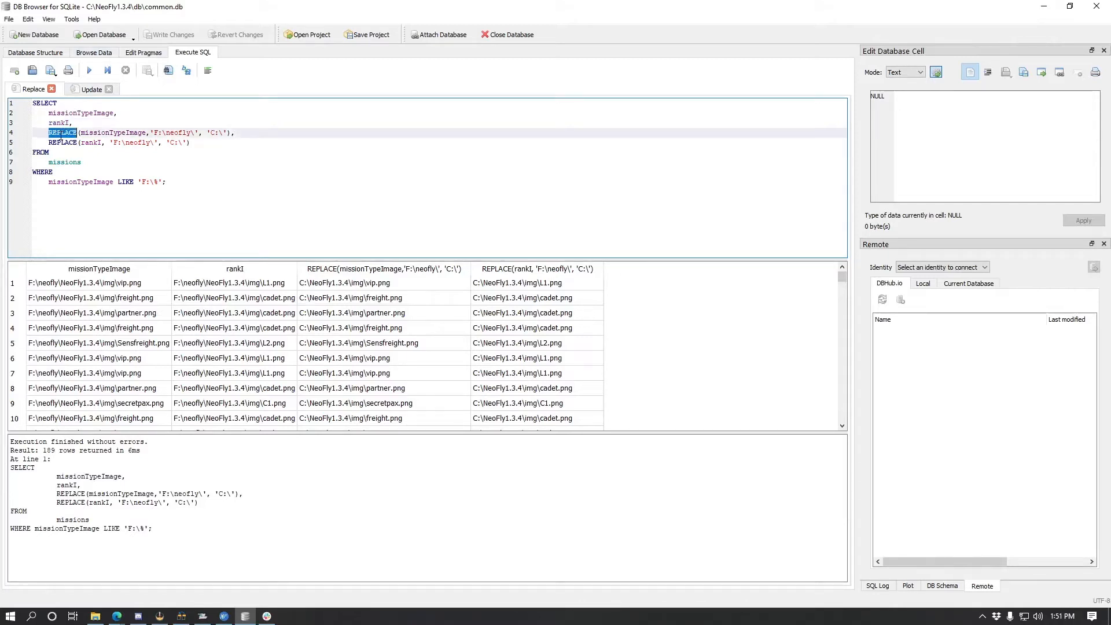
double_click(91, 134)
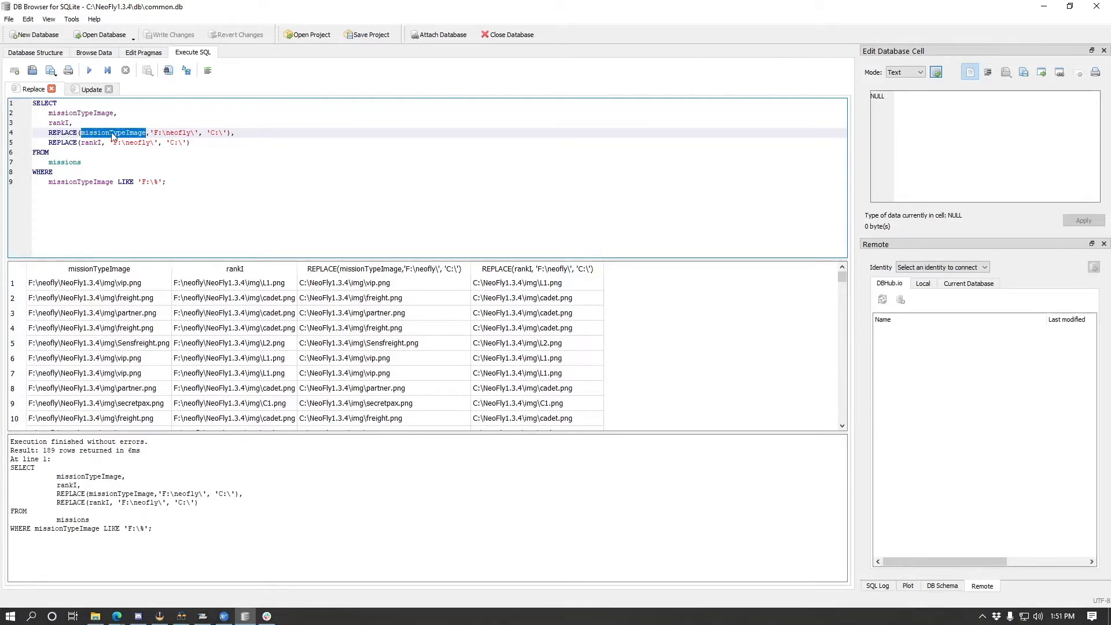
drag(149, 132, 228, 134)
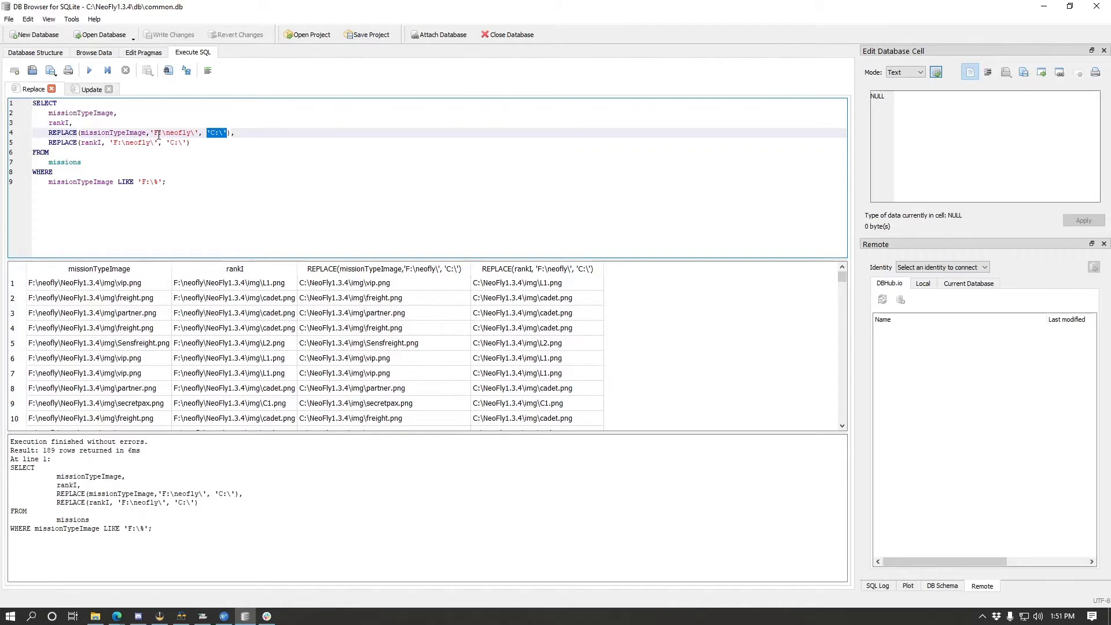
drag(154, 133, 226, 134)
click(227, 134)
double_click(65, 143)
double_click(90, 143)
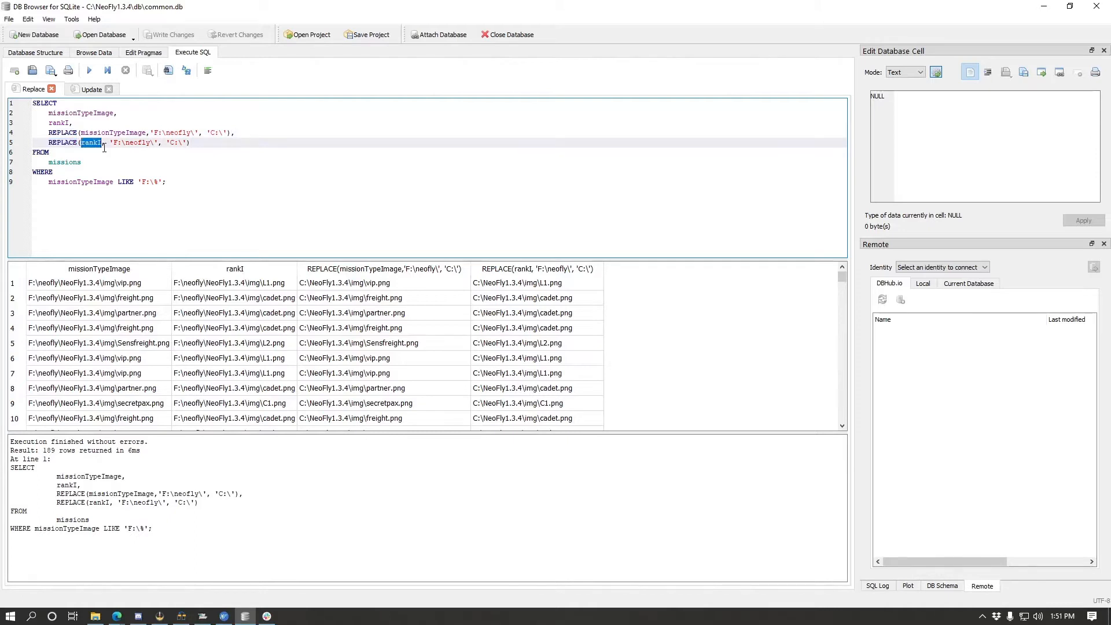
drag(111, 145, 185, 144)
click(168, 132)
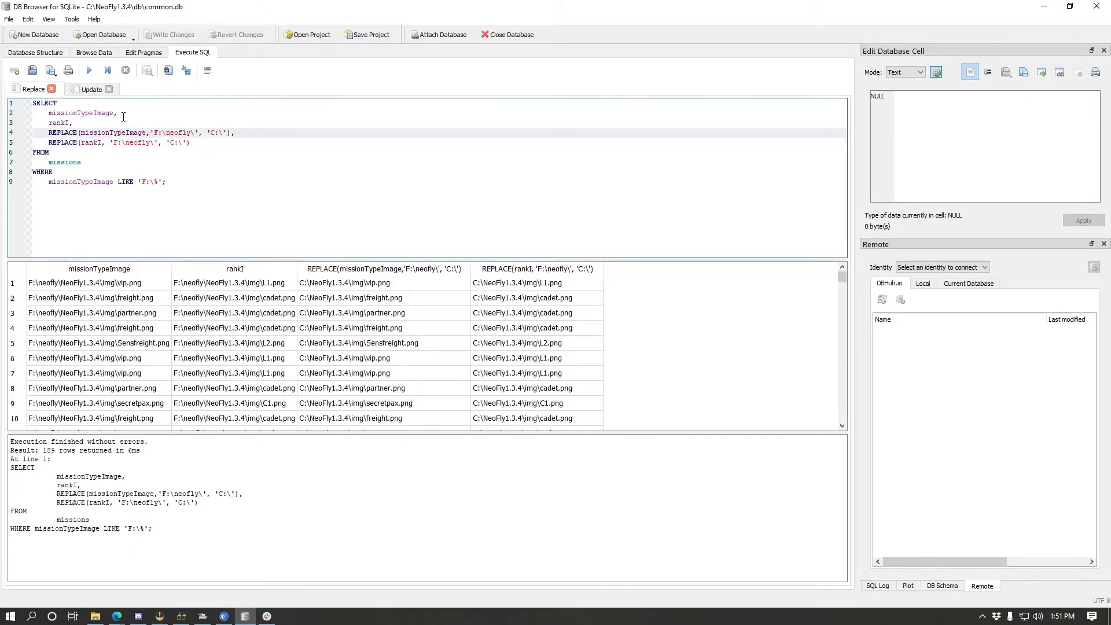
Review the Replace query's FROM missions clause and its WHERE condition, missionTypeImage LIKE 'F:\%'
double_click(40, 154)
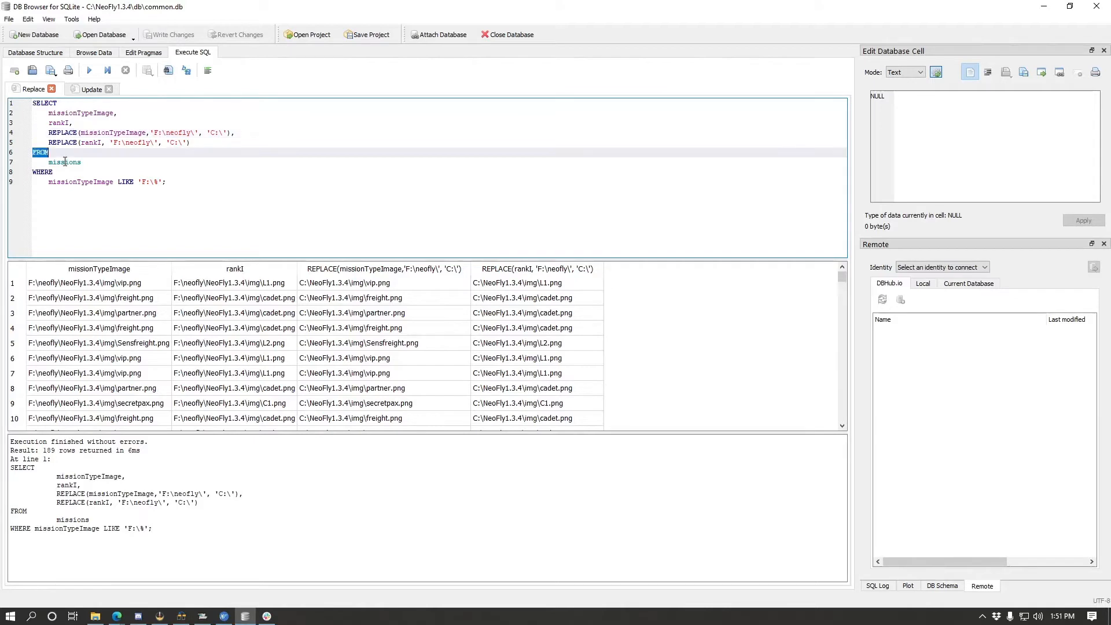
double_click(68, 165)
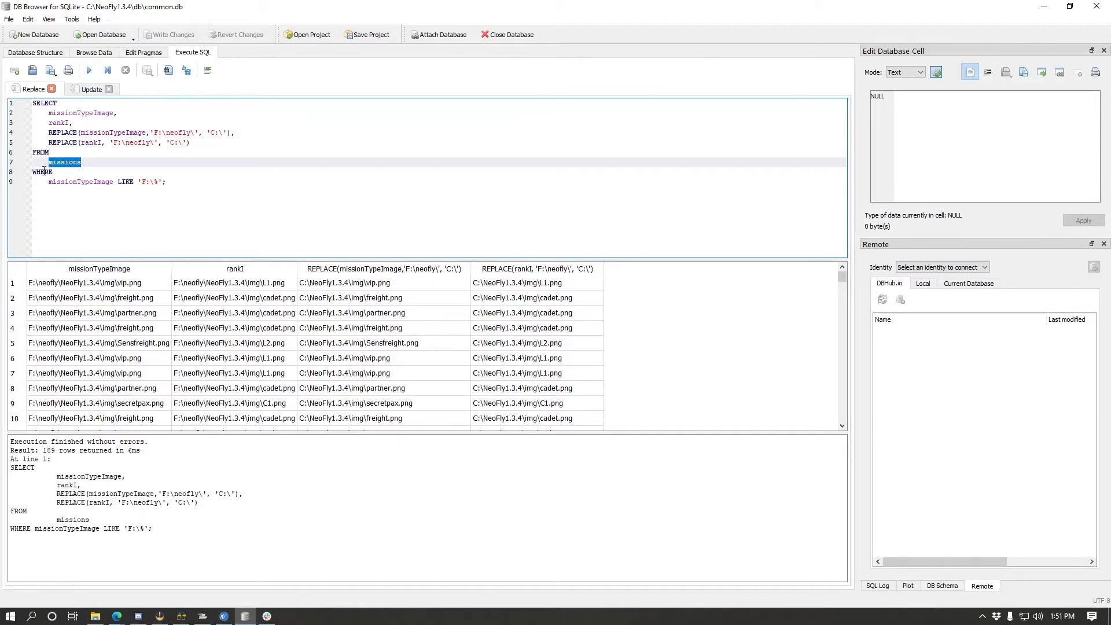
double_click(42, 172)
double_click(73, 181)
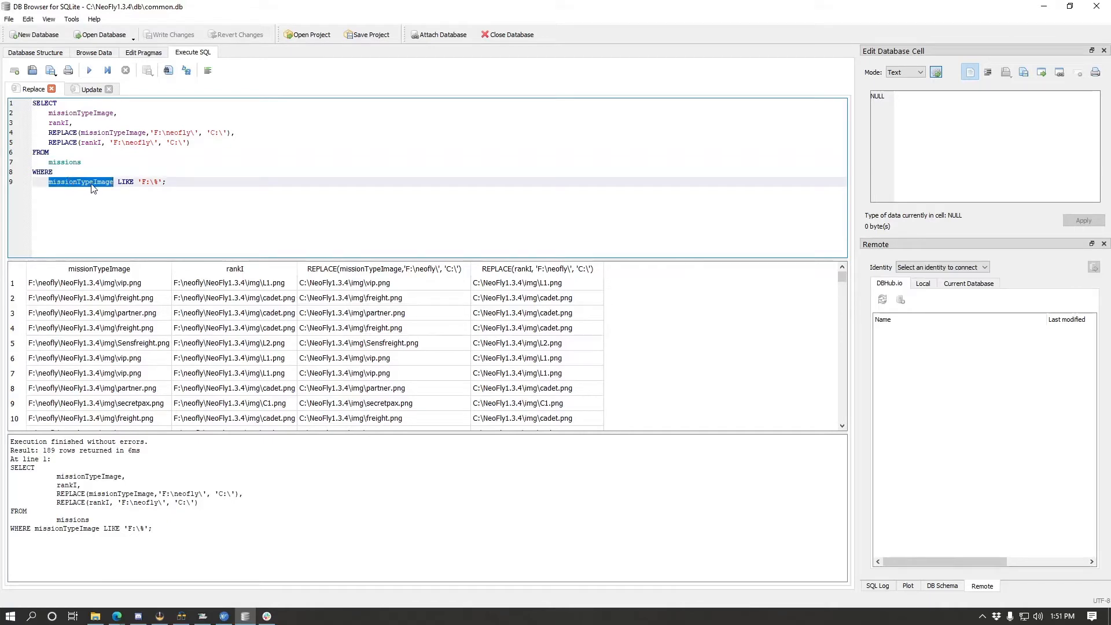
double_click(143, 182)
drag(151, 182, 159, 183)
Browse the missions table data and examine the stored missionTypeImage paths in the first records
click(94, 53)
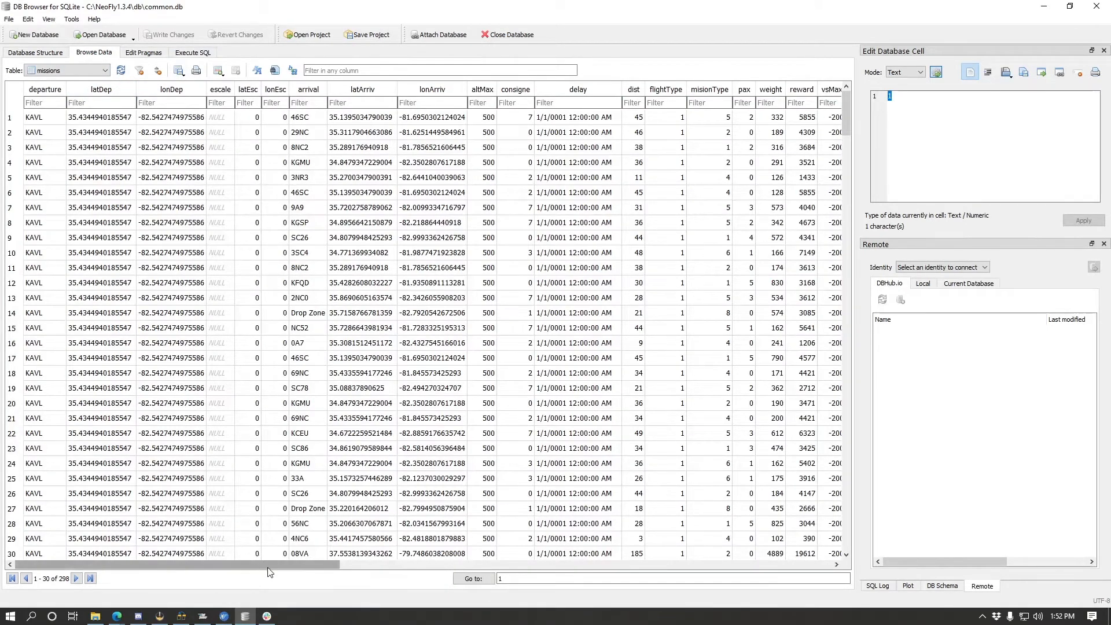
drag(261, 561, 586, 561)
scroll(403, 162, down, 1)
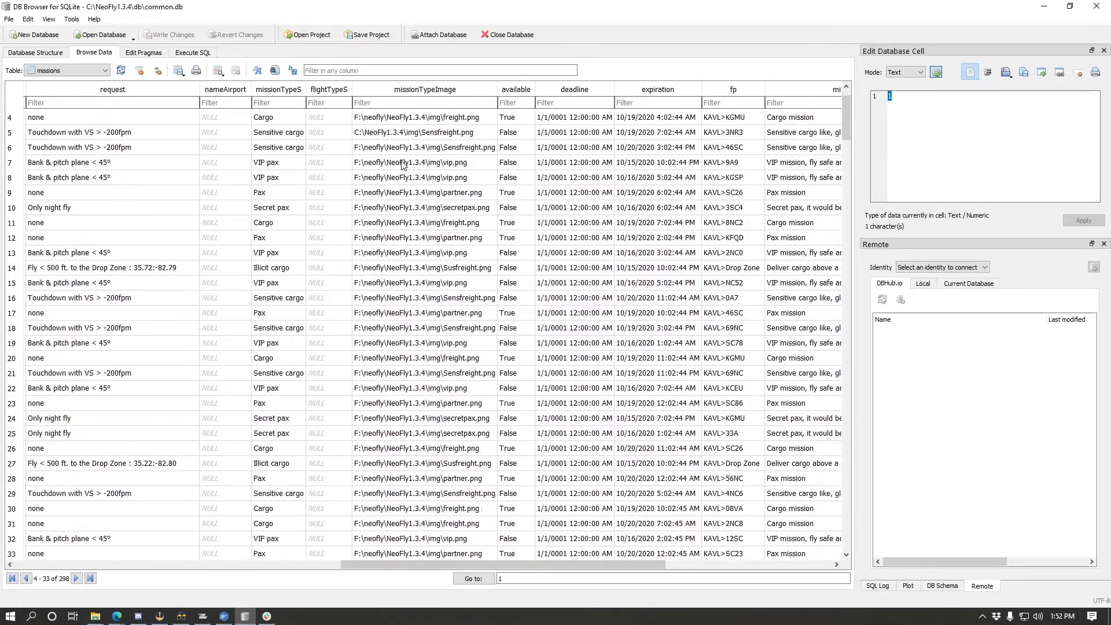
scroll(405, 159, up, 1)
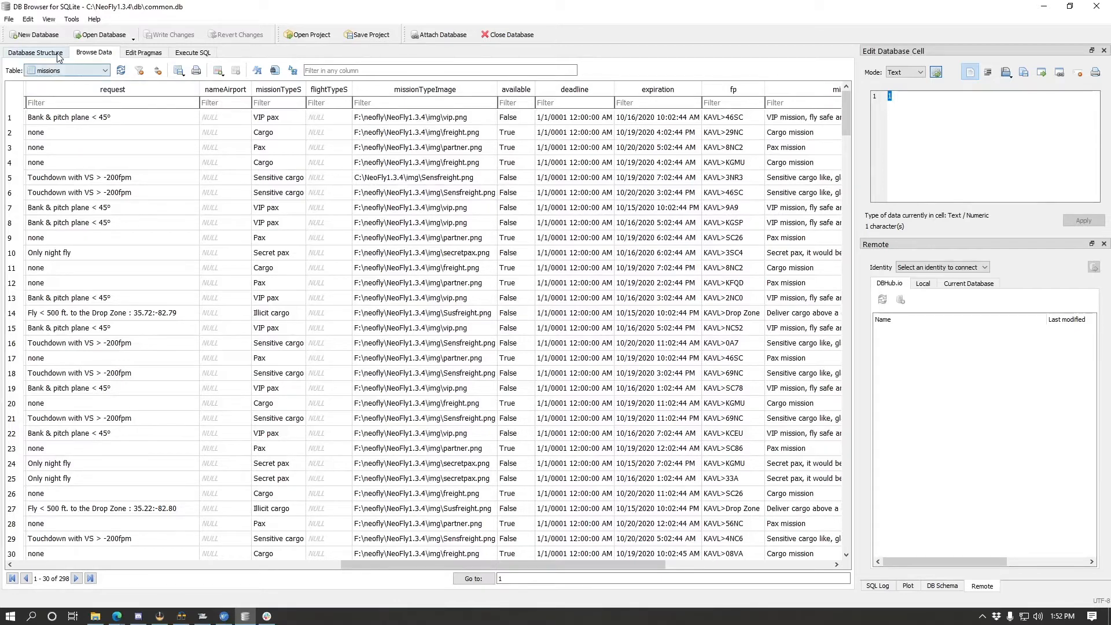
Run the Replace query and compare the original missionTypeImage and rankI paths with their replaced versions
click(191, 53)
click(176, 171)
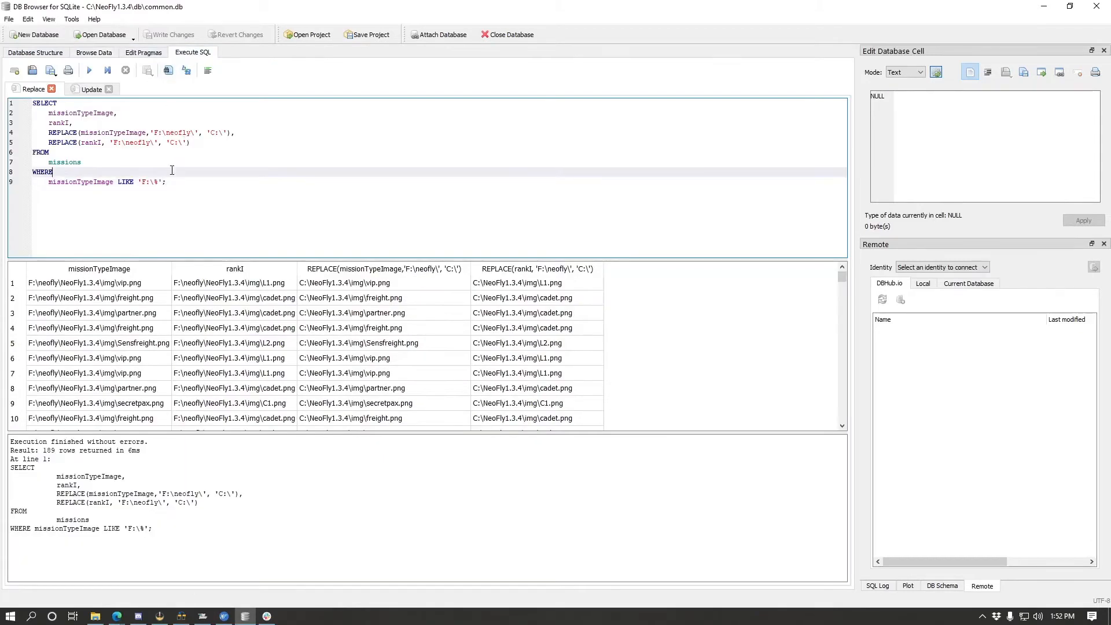
click(90, 71)
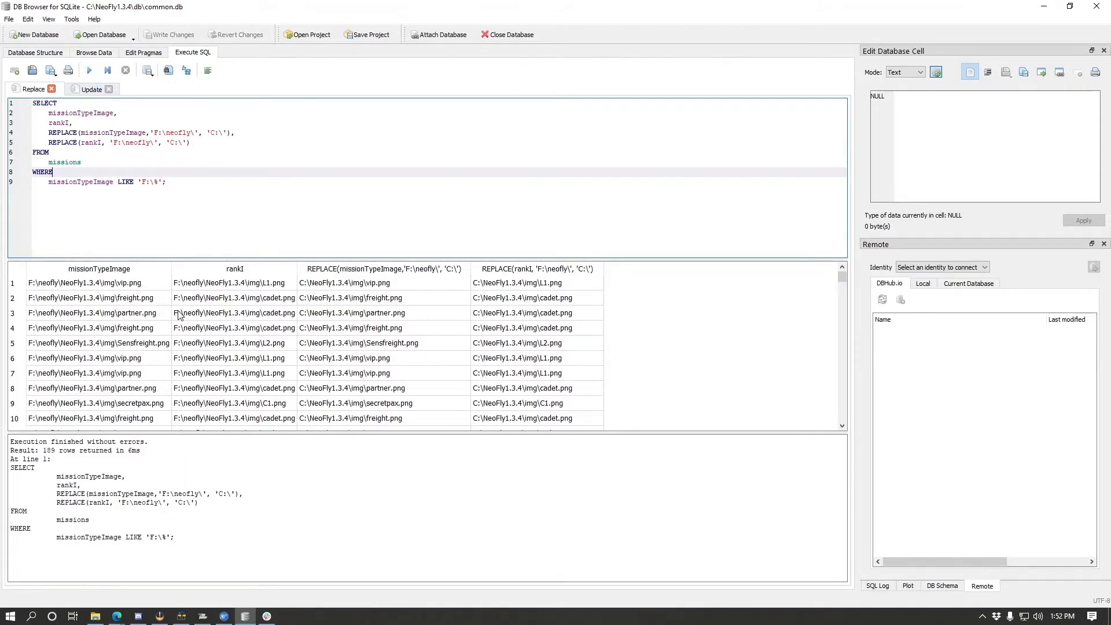
scroll(252, 324, down, 10)
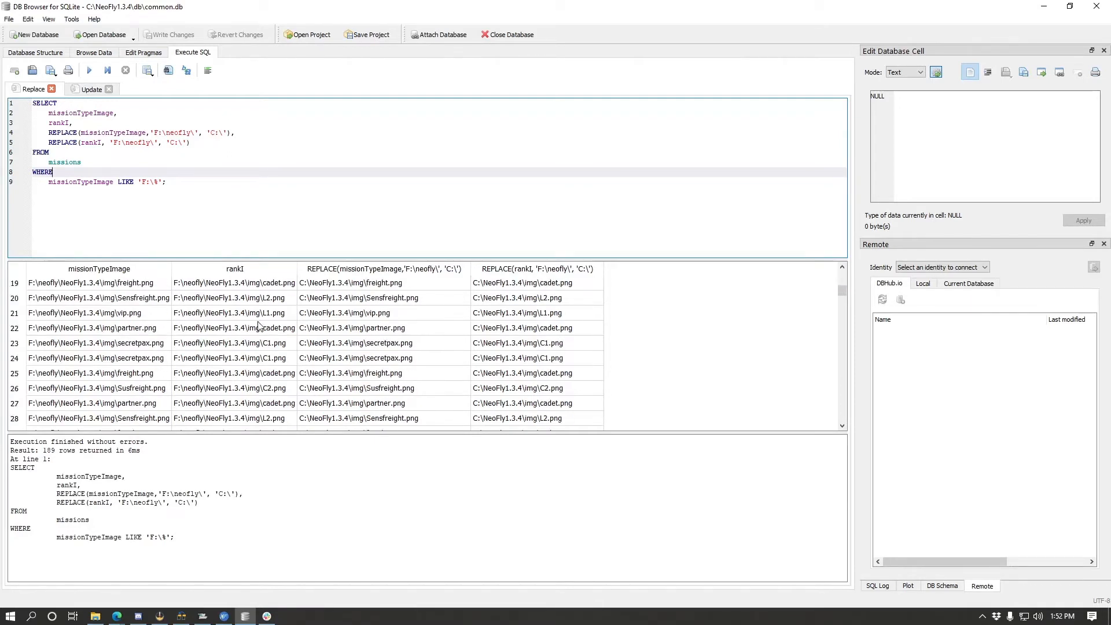
scroll(243, 368, up, 10)
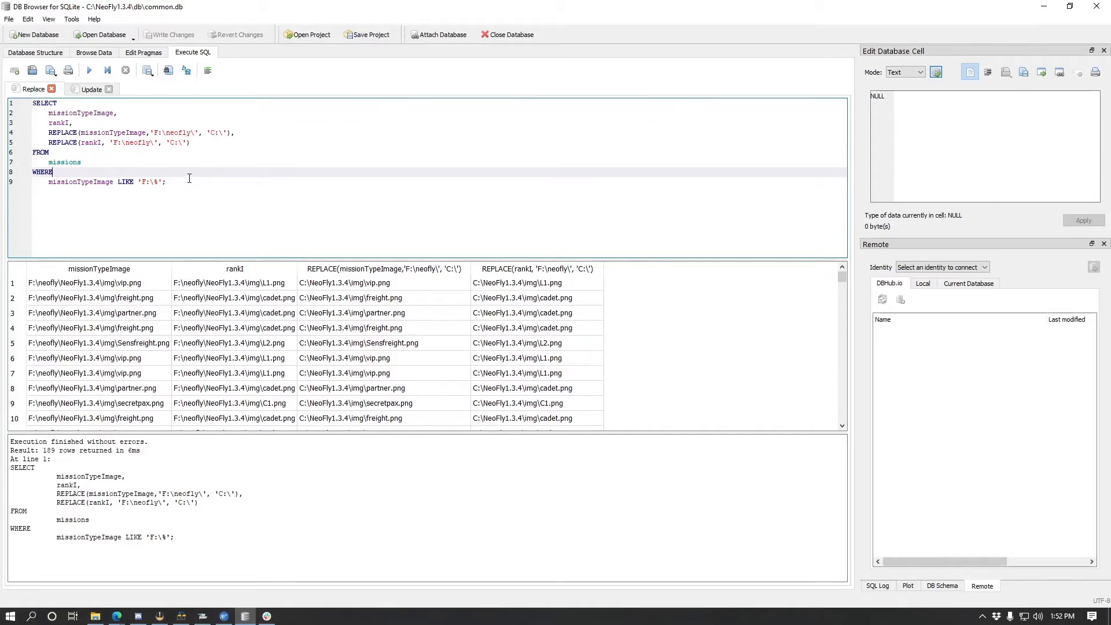
scroll(122, 324, down, 4)
scroll(123, 324, up, 4)
drag(52, 118, 81, 123)
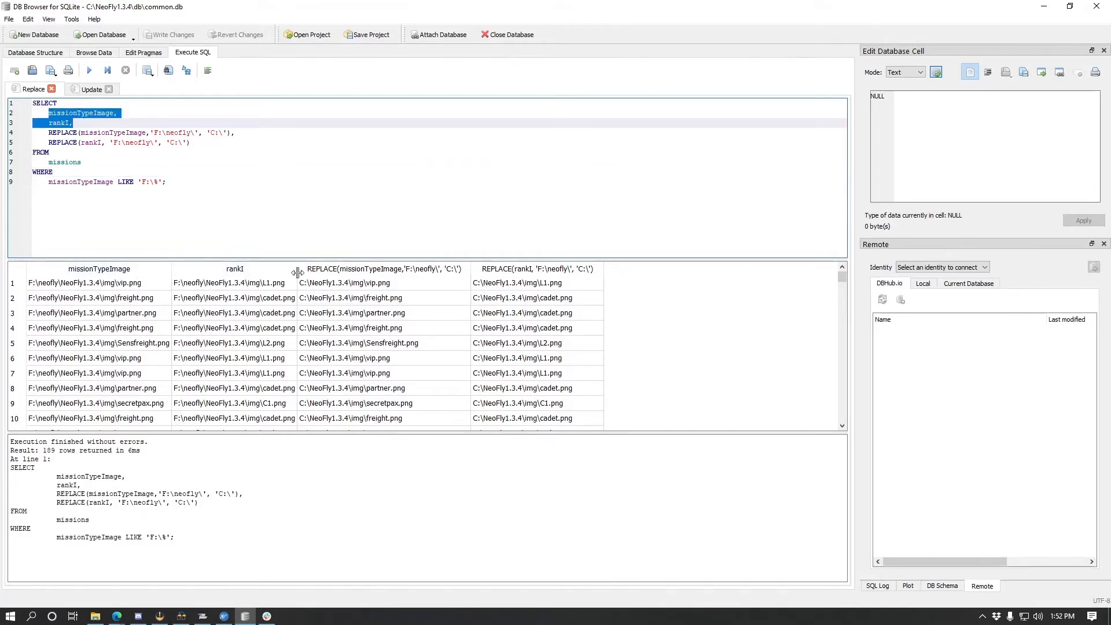
drag(191, 142, 46, 135)
click(82, 143)
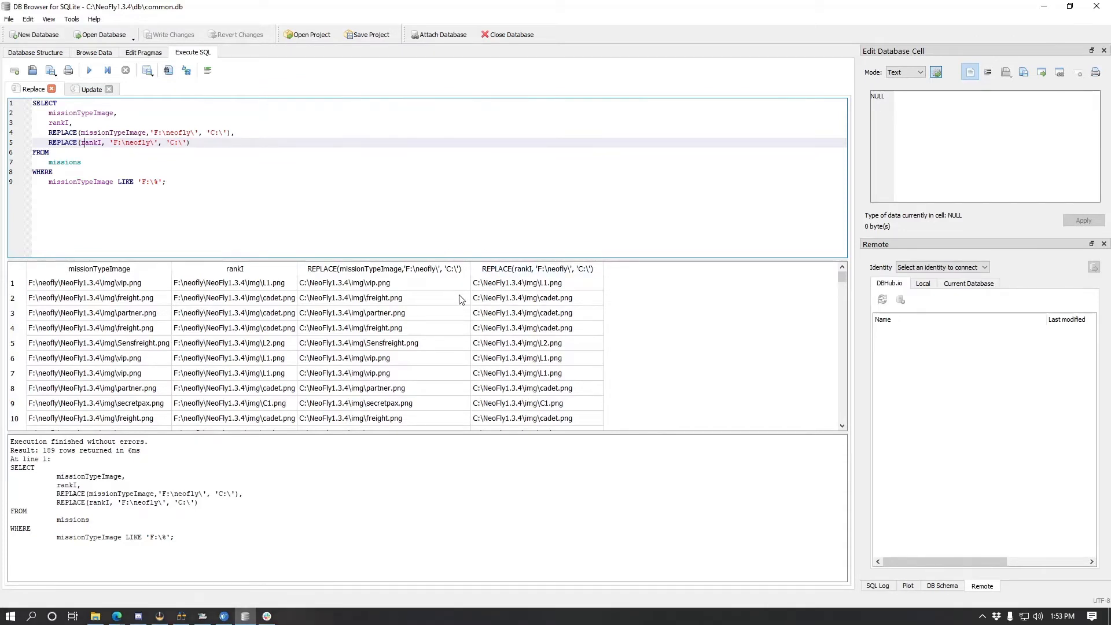
Check that the missions table data still holds the original missionTypeImage paths, and open the Update query
click(115, 54)
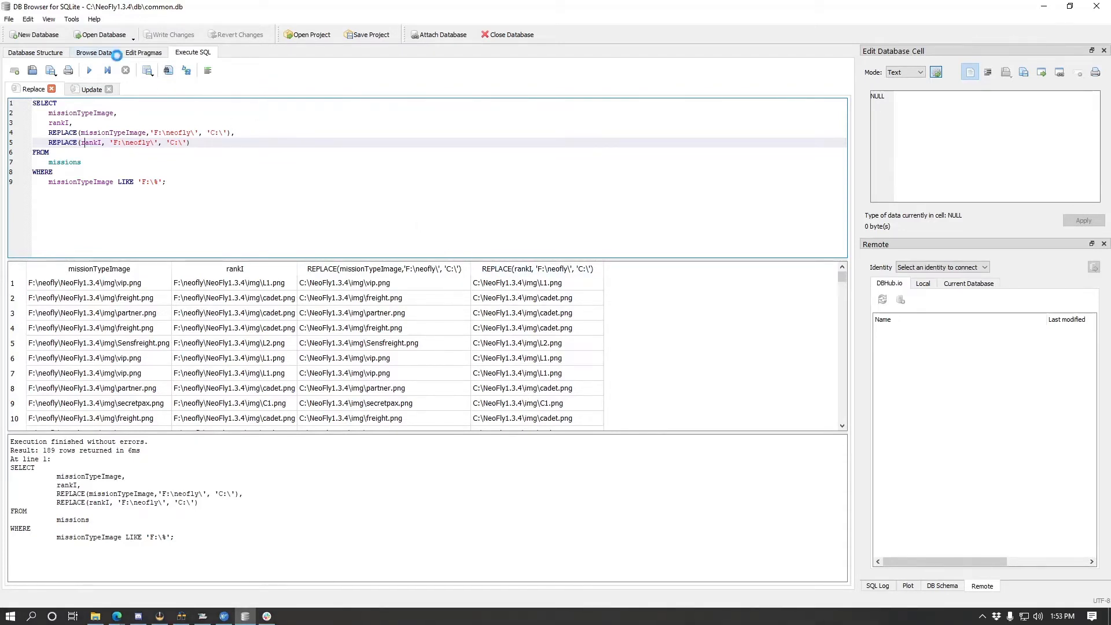
scroll(446, 550, down, 3)
drag(336, 565, 706, 553)
scroll(364, 401, down, 12)
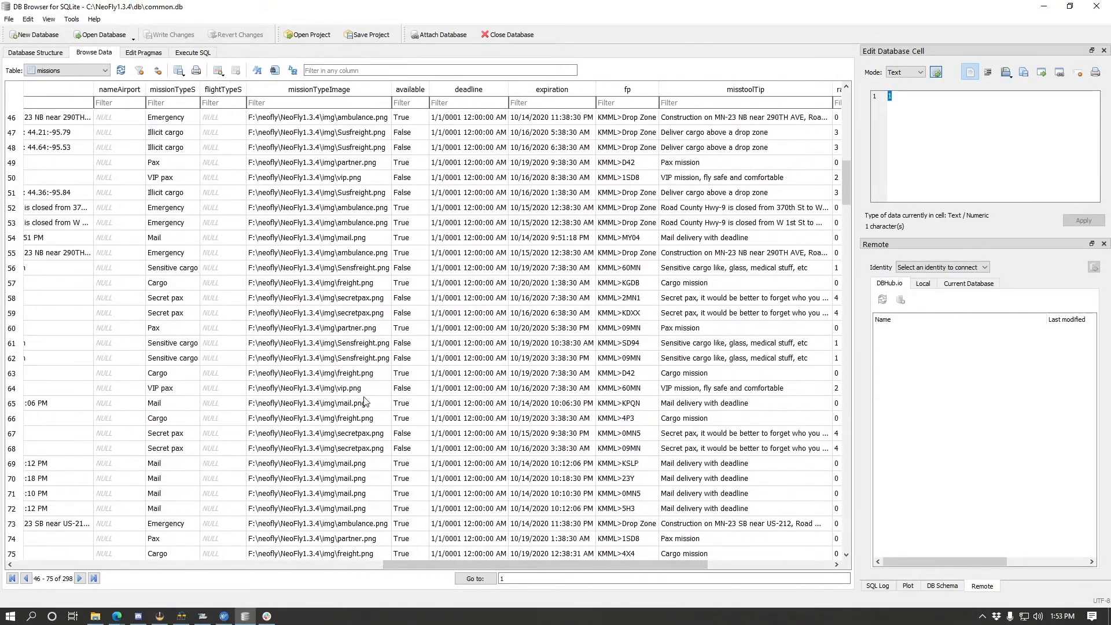
scroll(364, 401, up, 15)
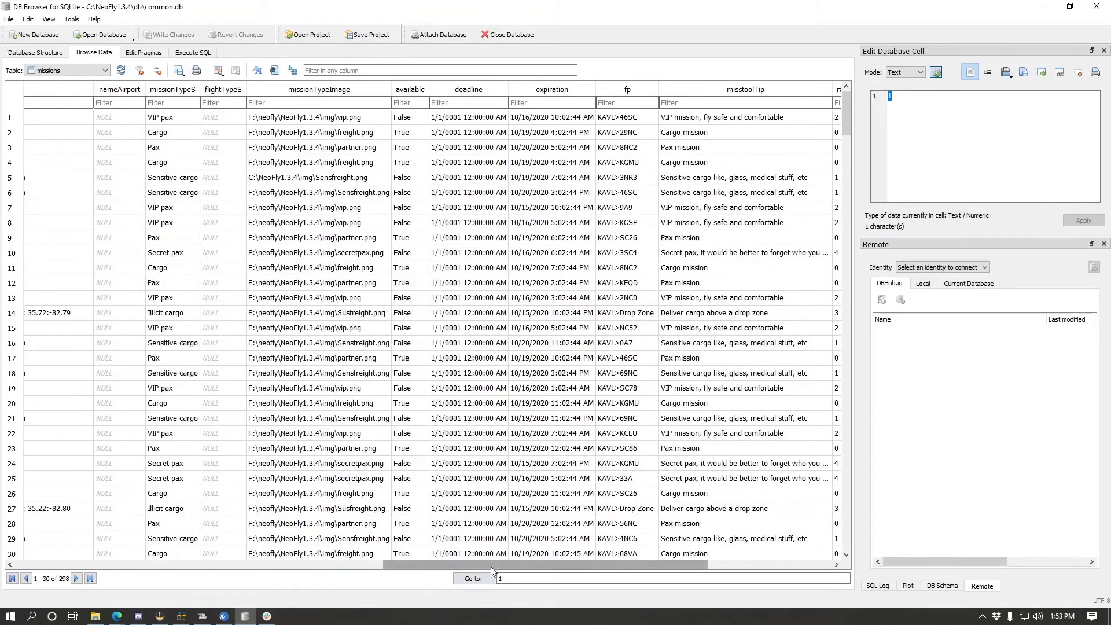
drag(492, 570, 124, 570)
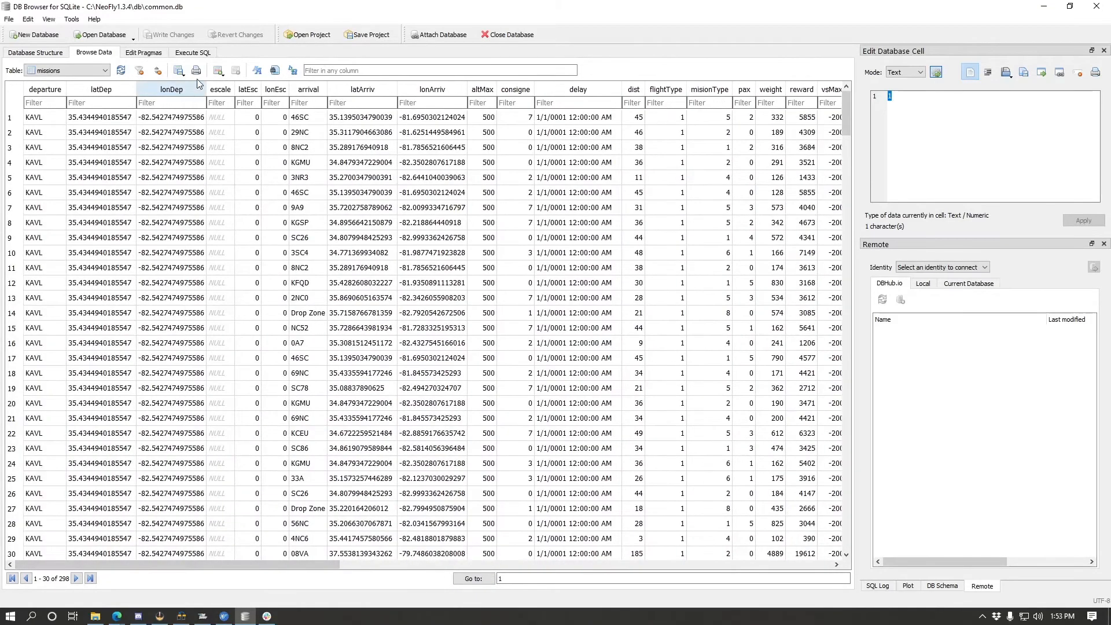
click(194, 53)
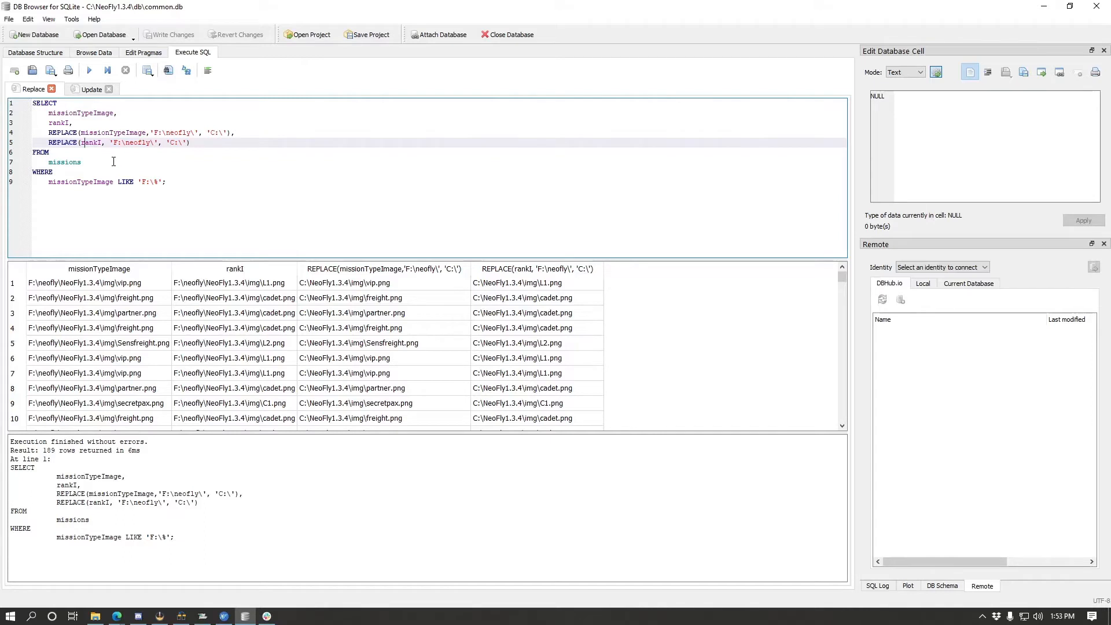
click(81, 91)
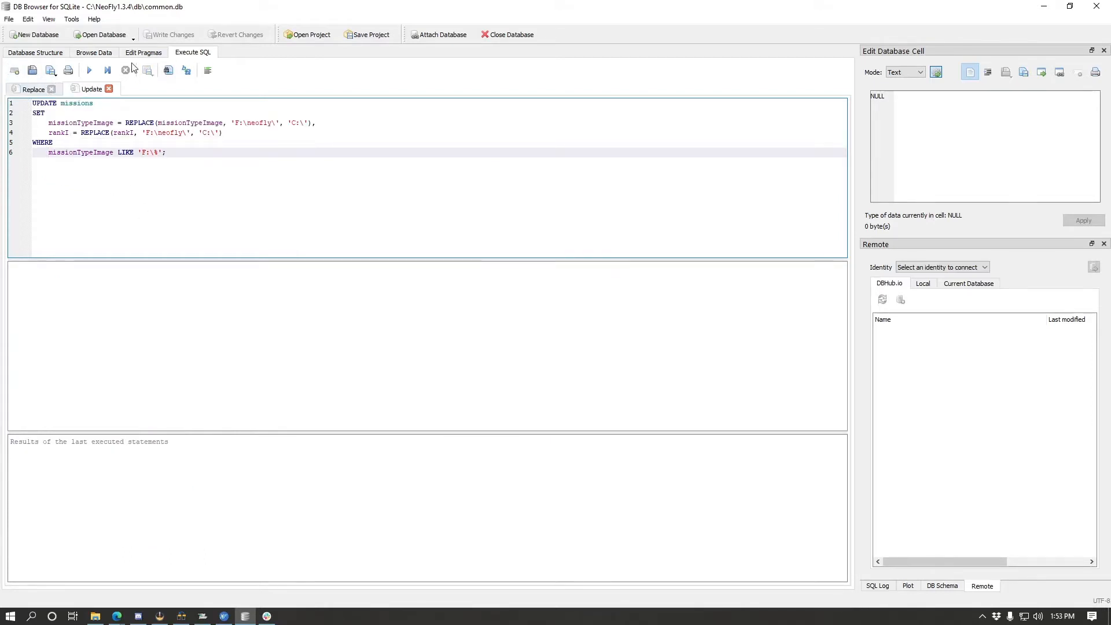
Review the Update query's target table, missions, and its SET assignments for missionTypeImage and rankI
double_click(76, 103)
click(107, 167)
double_click(57, 123)
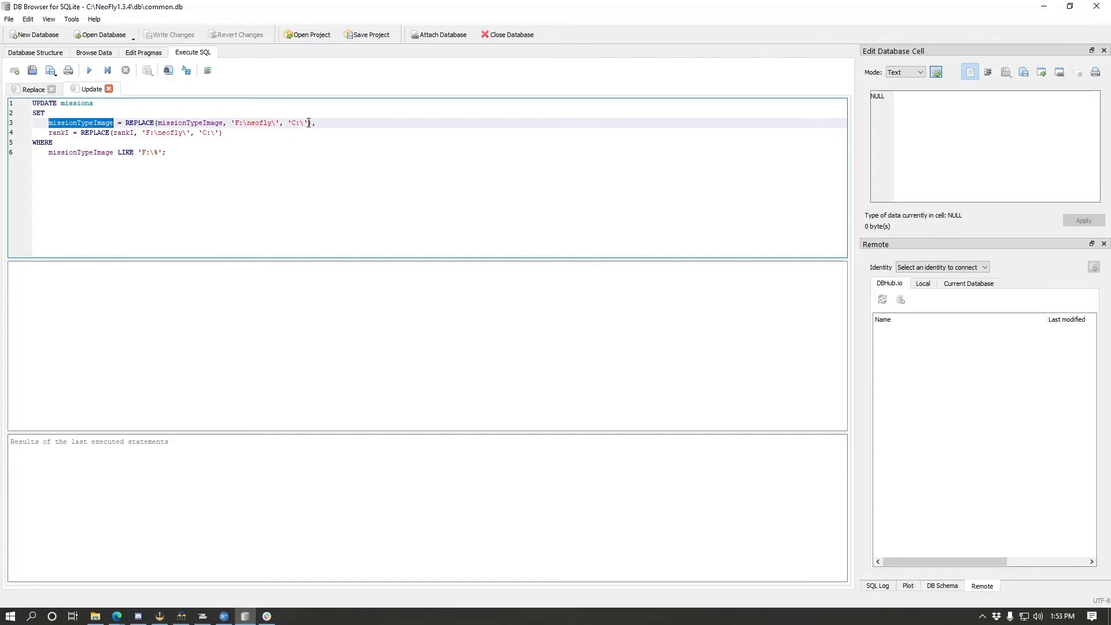
double_click(175, 124)
double_click(60, 133)
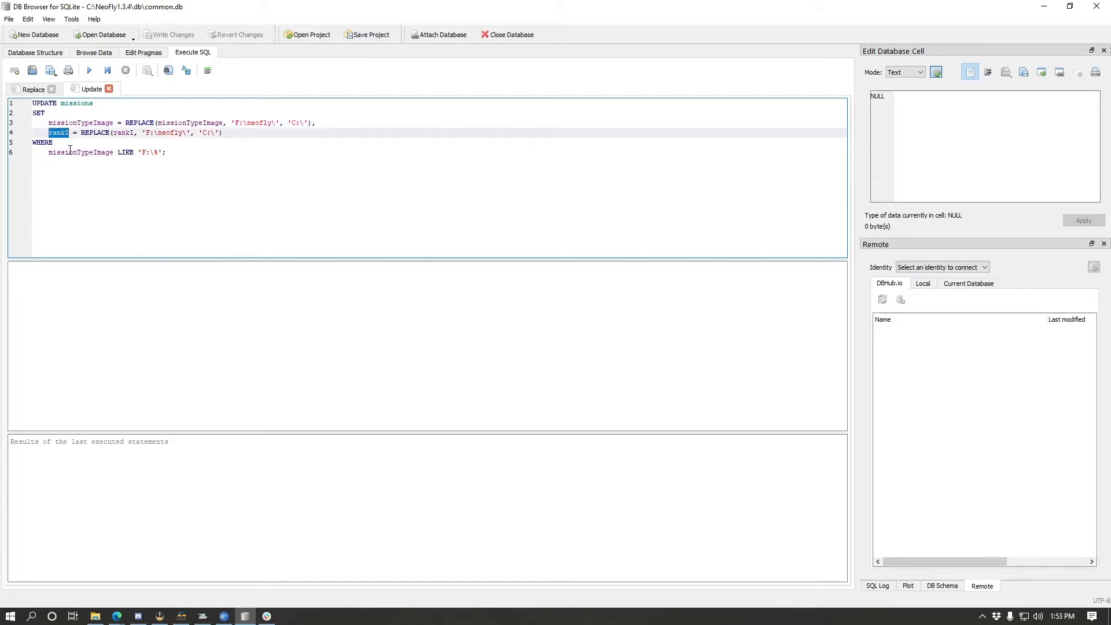
double_click(117, 133)
double_click(92, 133)
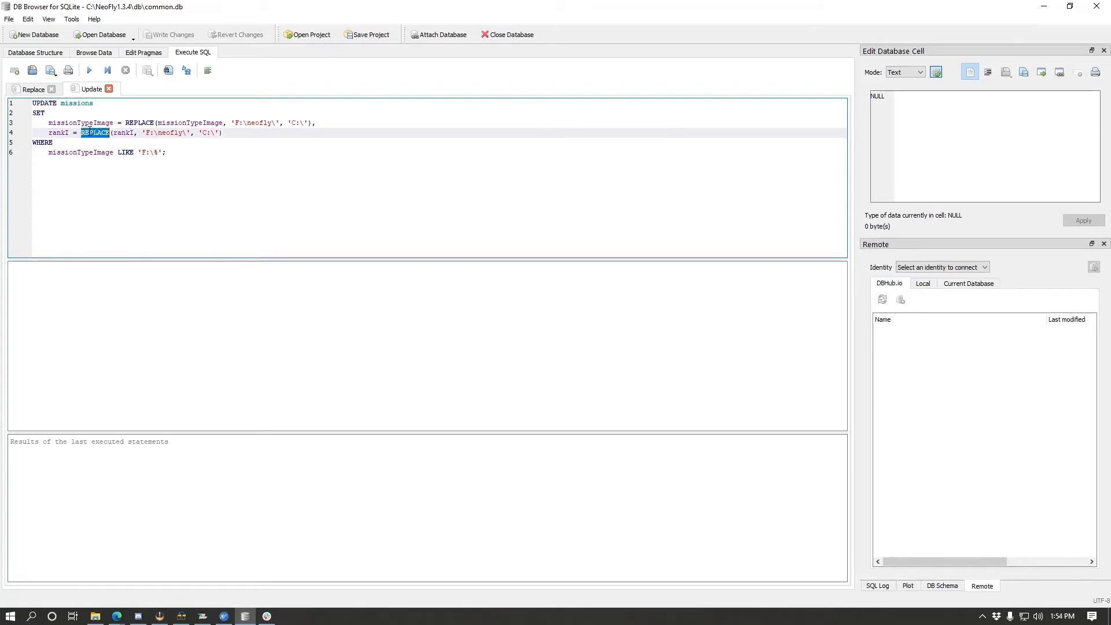
Review the rankI REPLACE arguments, 'F:\neofly\' and 'C:\', and the Update query's WHERE condition, missionTypeImage LIKE 'F:\%'
double_click(118, 134)
double_click(160, 132)
drag(147, 133, 209, 133)
click(212, 132)
double_click(43, 142)
drag(48, 156, 169, 152)
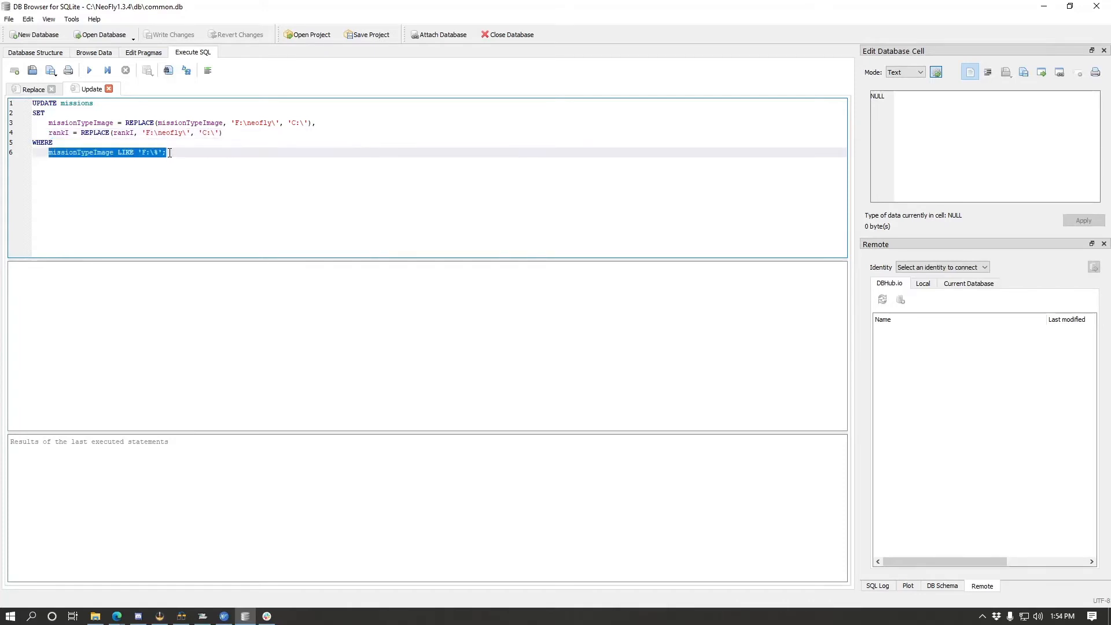
click(173, 152)
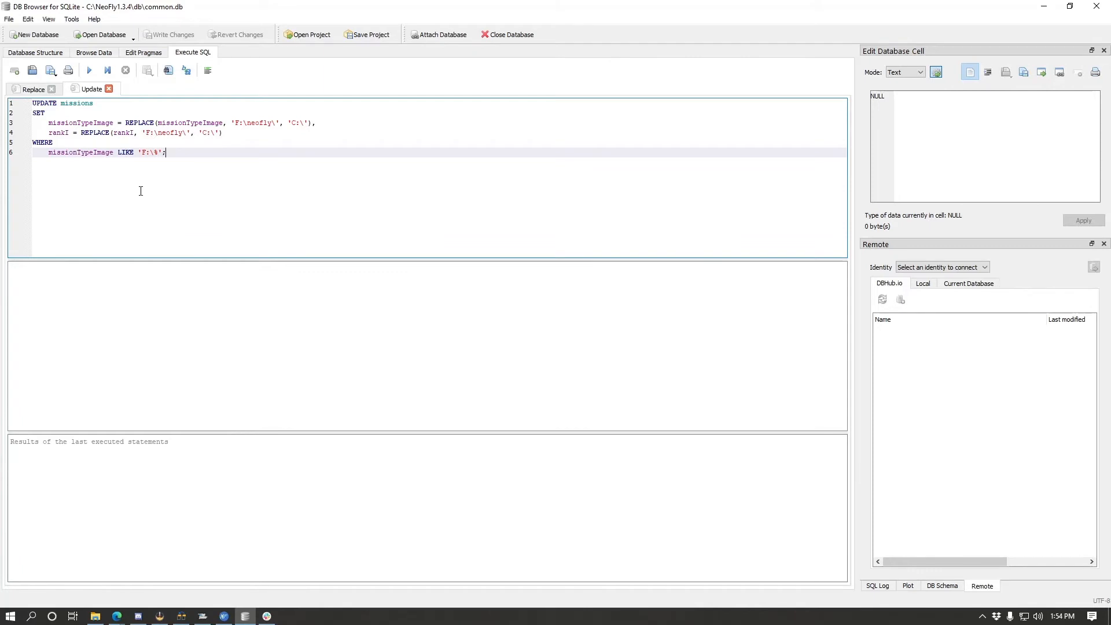
Go back to the Replace query and look through its result rows, comparing original and replaced paths
click(28, 90)
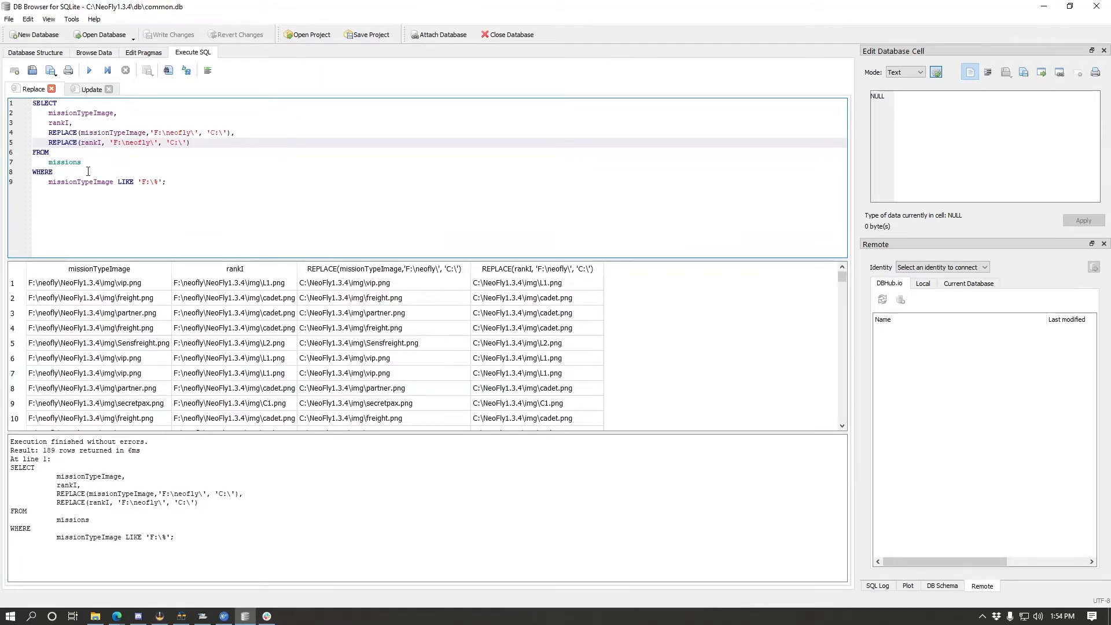
scroll(410, 399, down, 20)
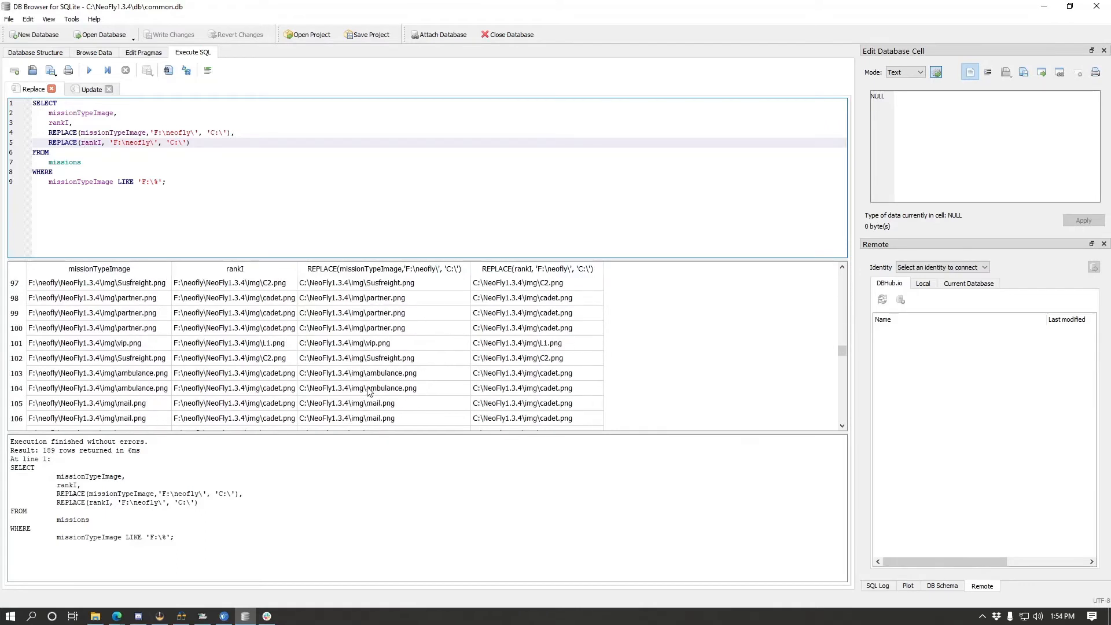
scroll(411, 399, down, 15)
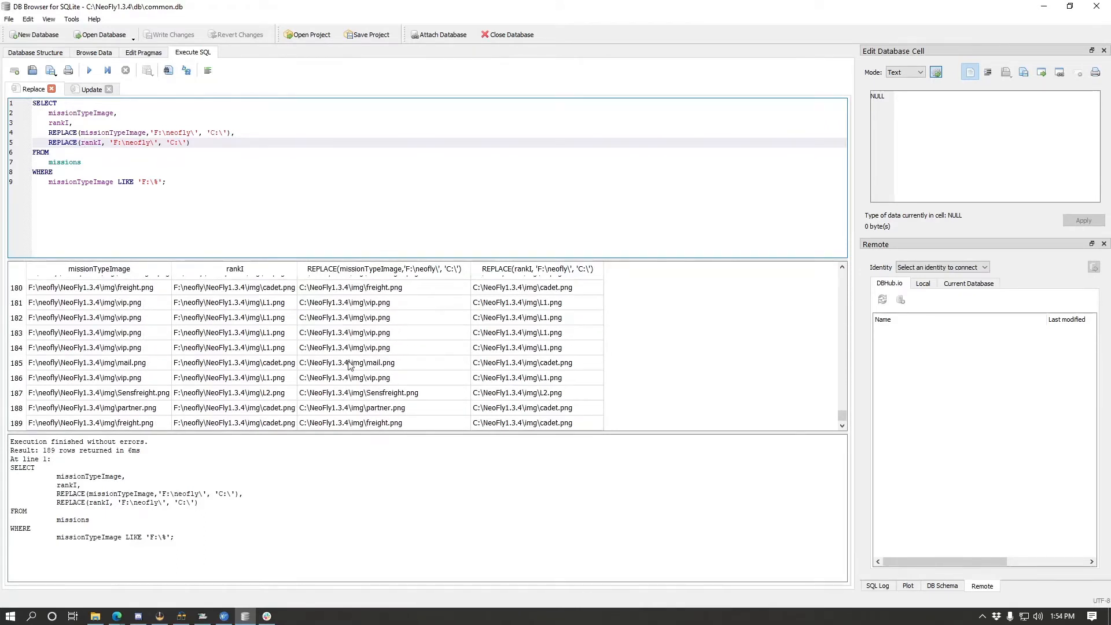
scroll(364, 358, up, 10)
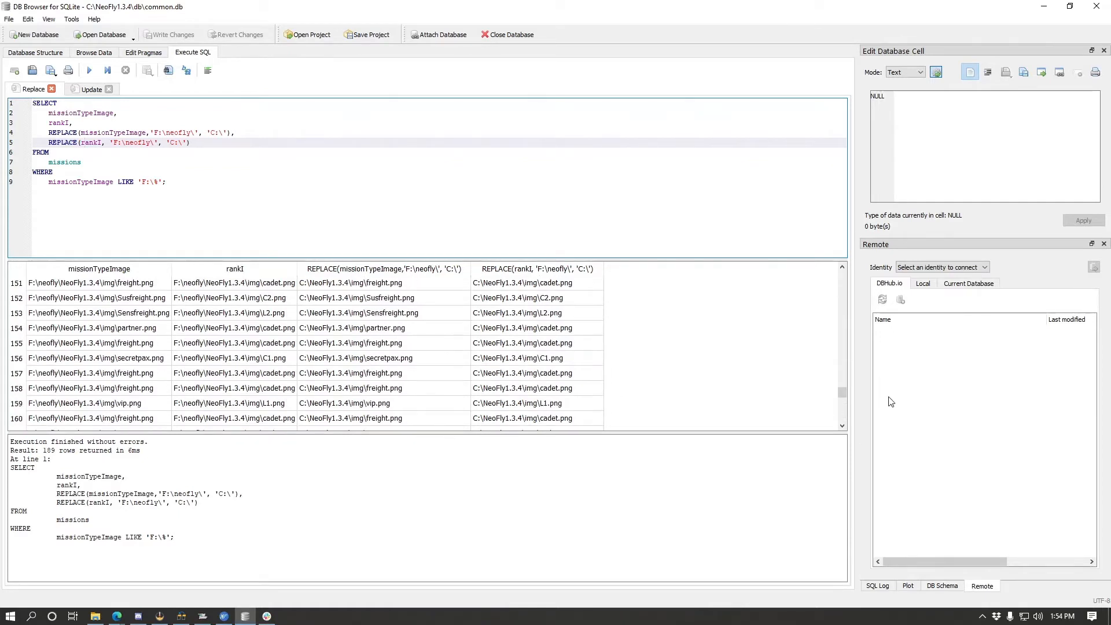
Run the Update query on the missions table and check the missionTypeImage paths in its data
click(83, 89)
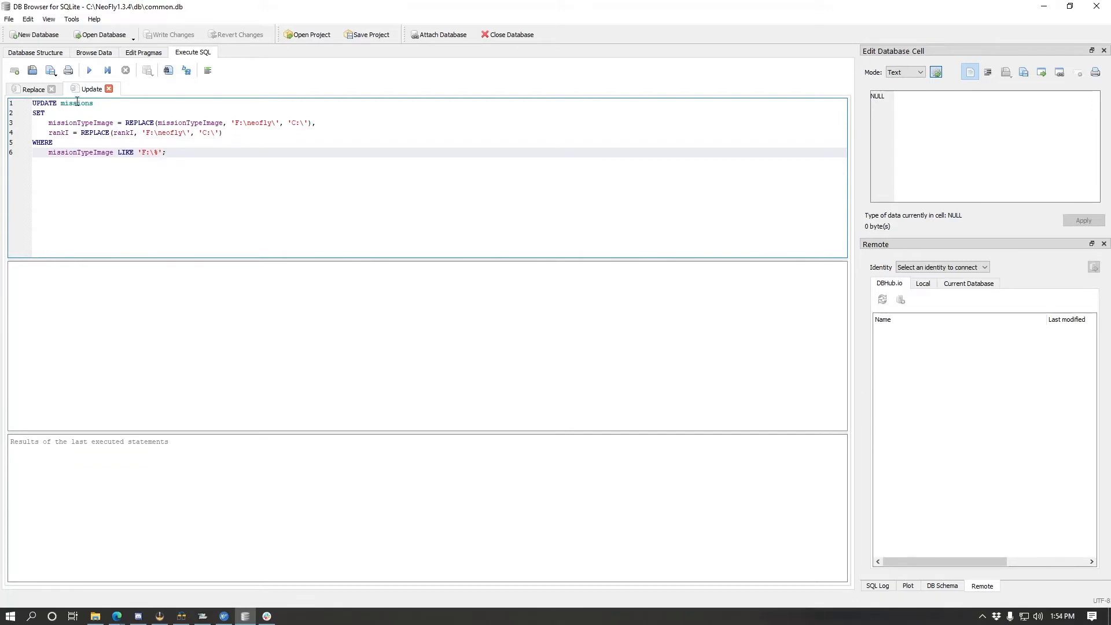
click(89, 71)
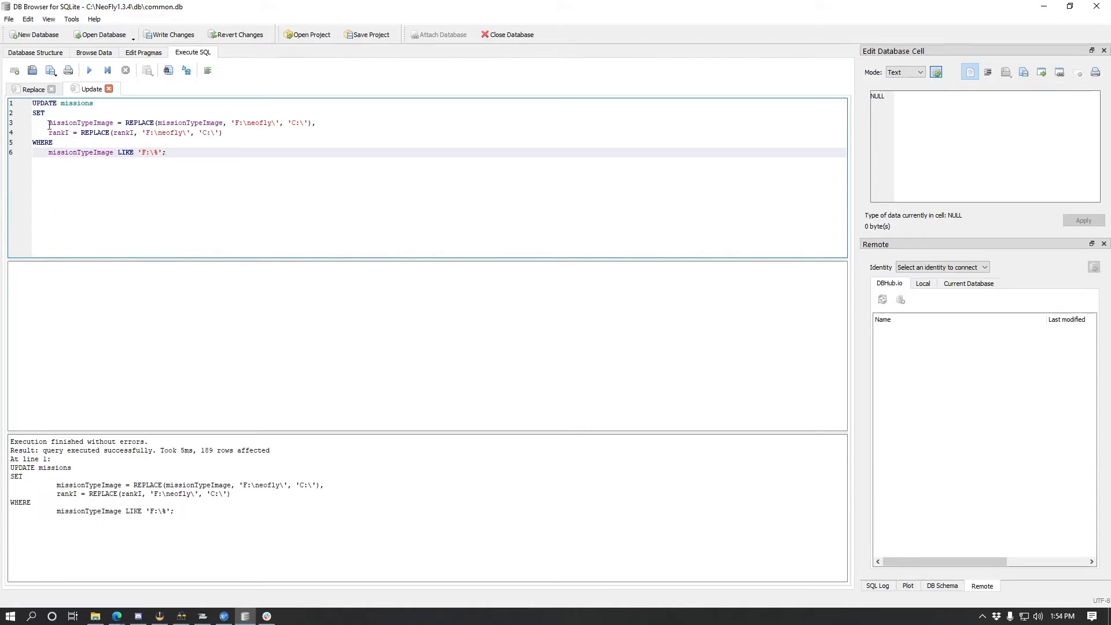
click(102, 55)
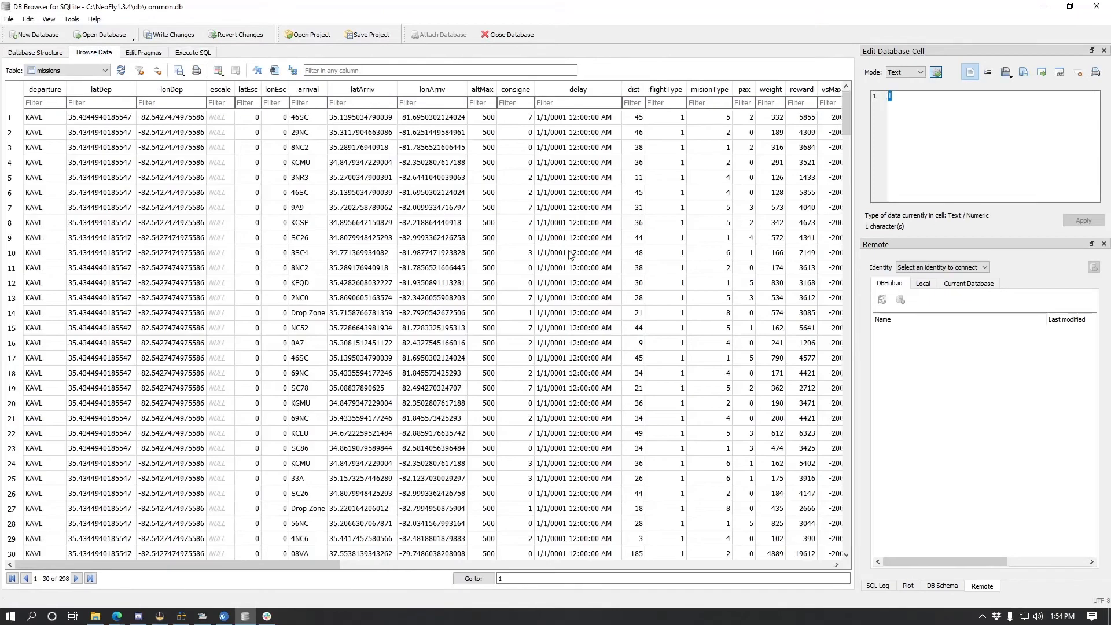
drag(307, 565, 632, 564)
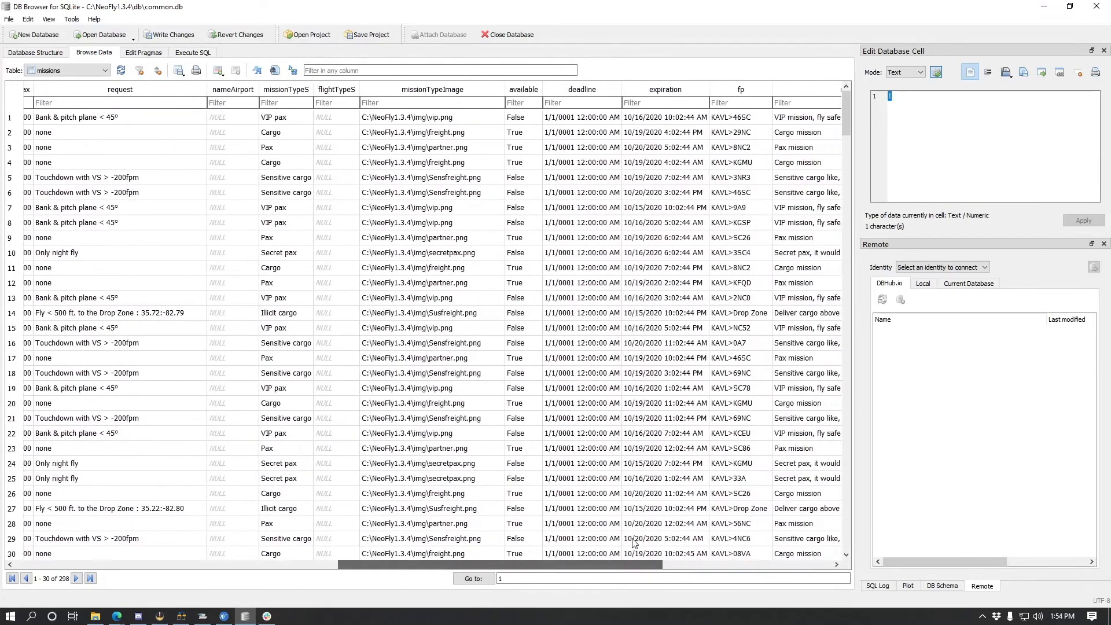
scroll(590, 255, down, 20)
scroll(590, 256, down, 20)
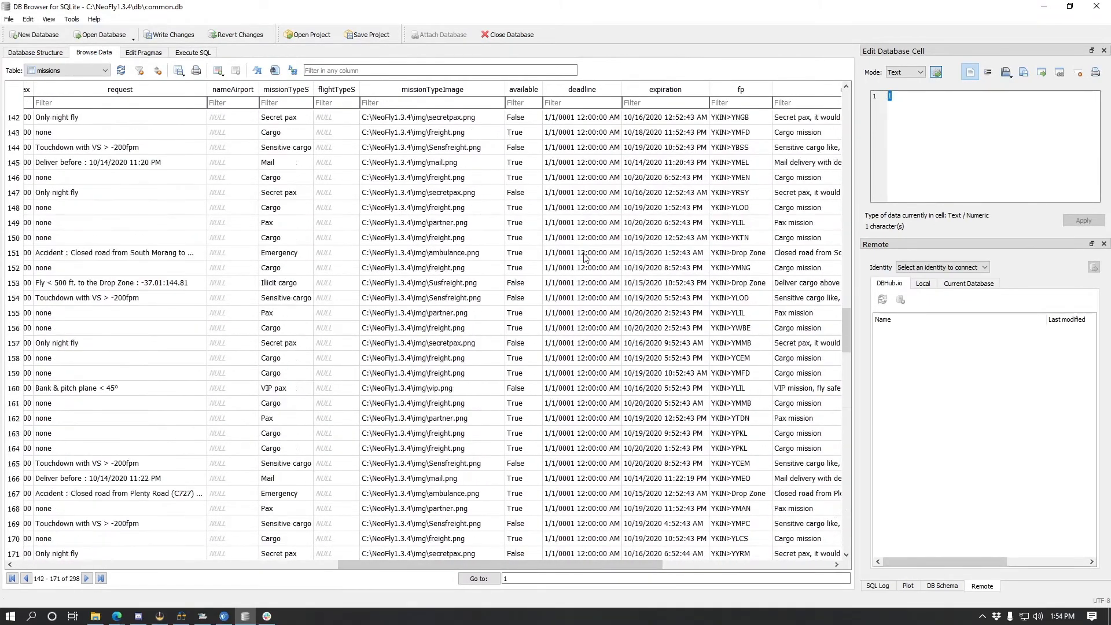
Check the rankI image paths throughout the missions table, back up to the first records
drag(558, 564, 771, 575)
scroll(752, 521, down, 1)
scroll(714, 487, up, 20)
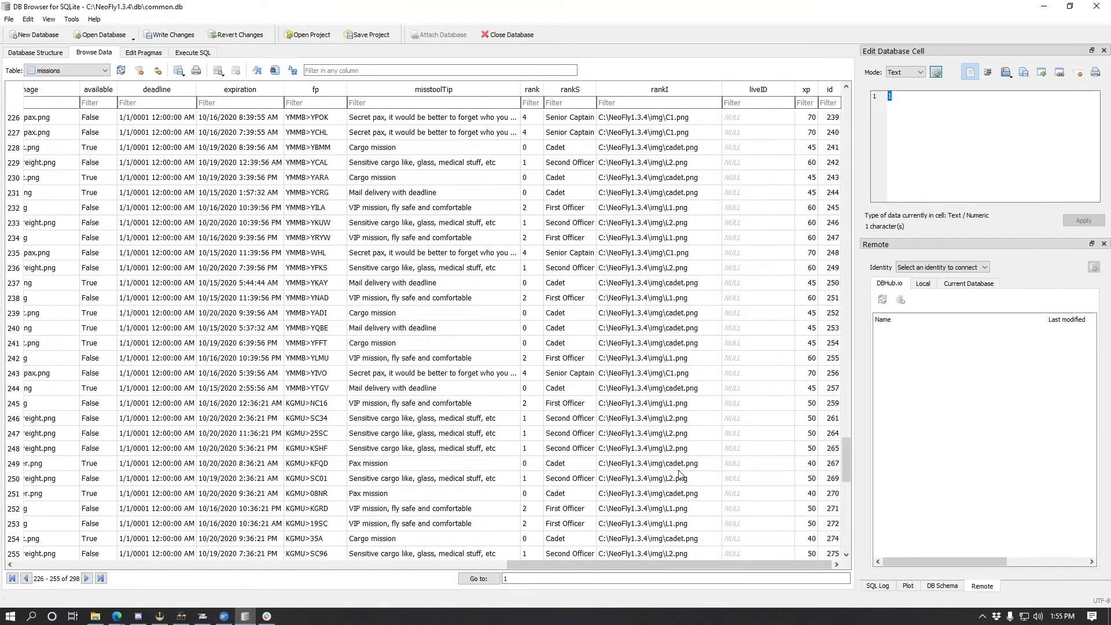
scroll(676, 470, up, 20)
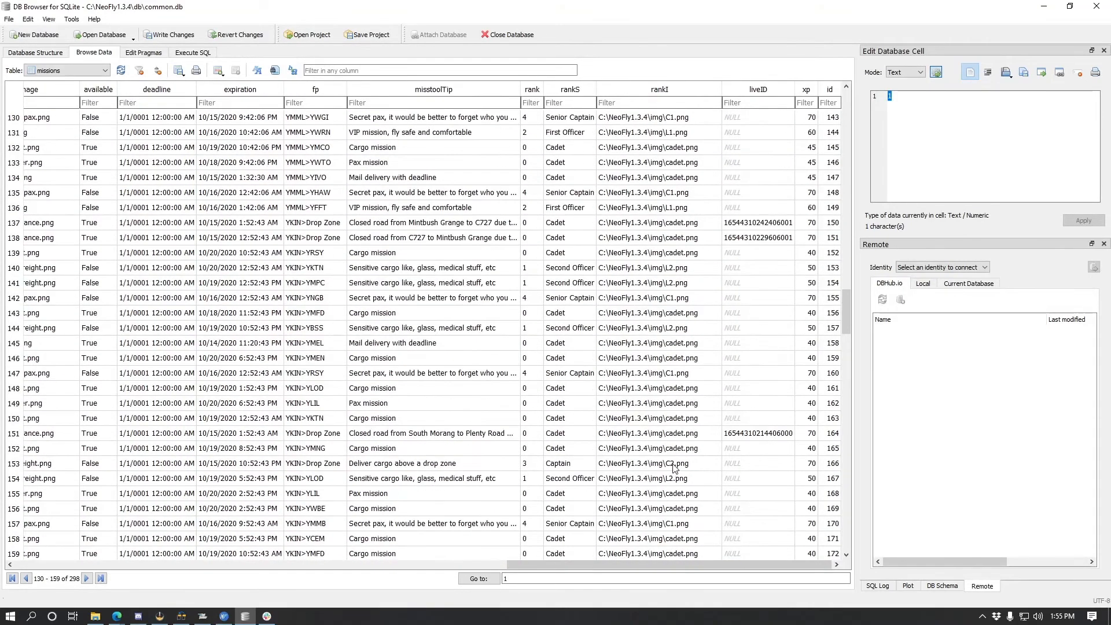
scroll(647, 448, up, 8)
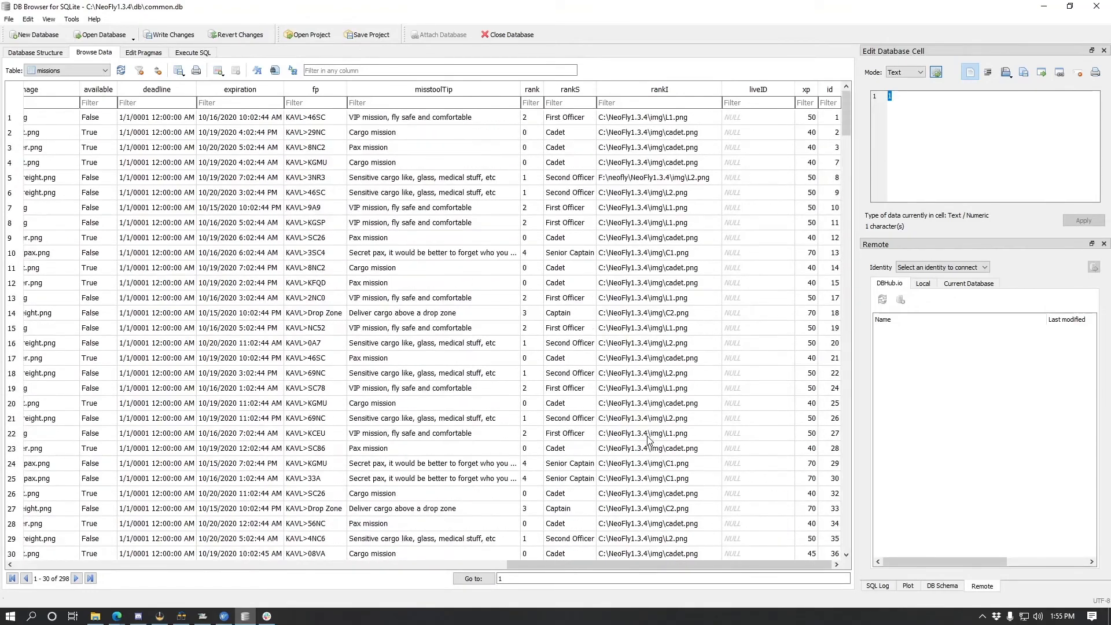
Return to the missions table's first columns and save all pending changes to the database
drag(550, 564, 35, 544)
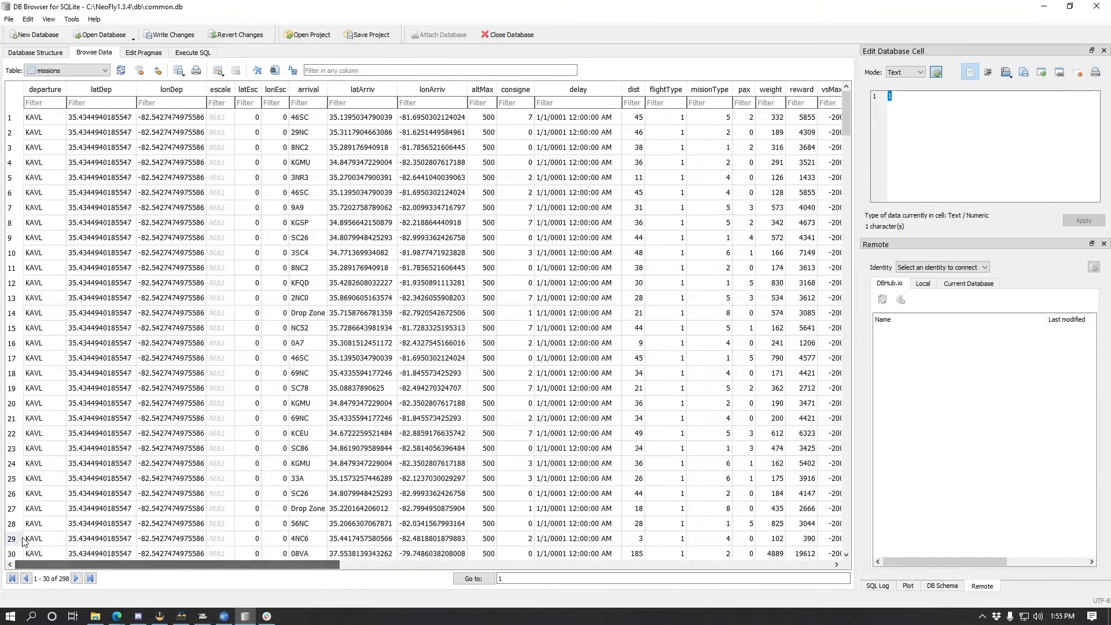
click(10, 18)
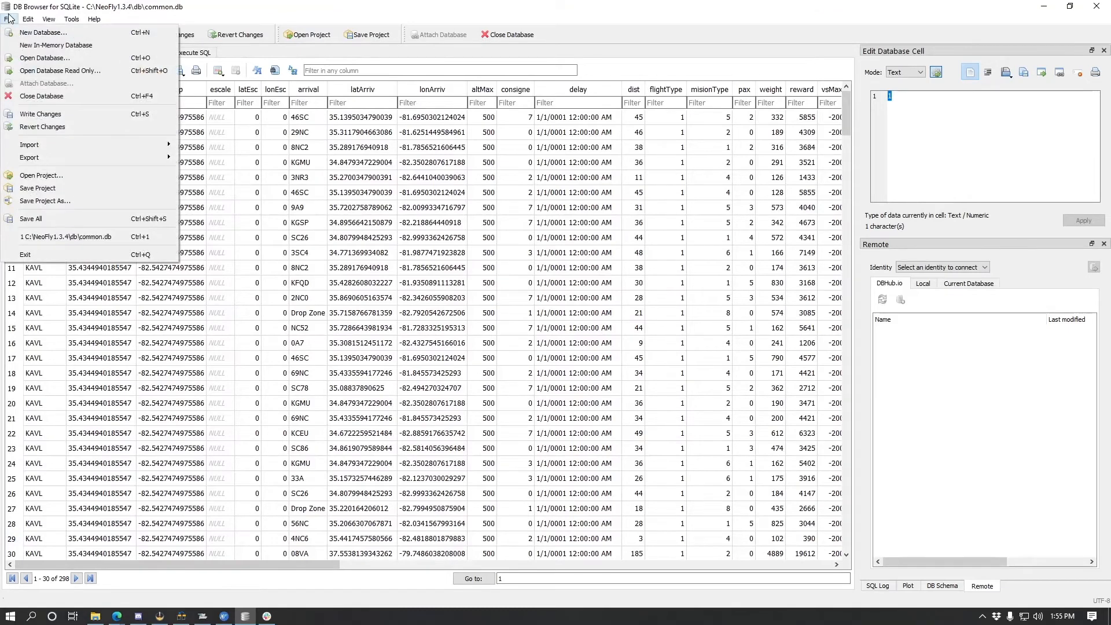
click(76, 218)
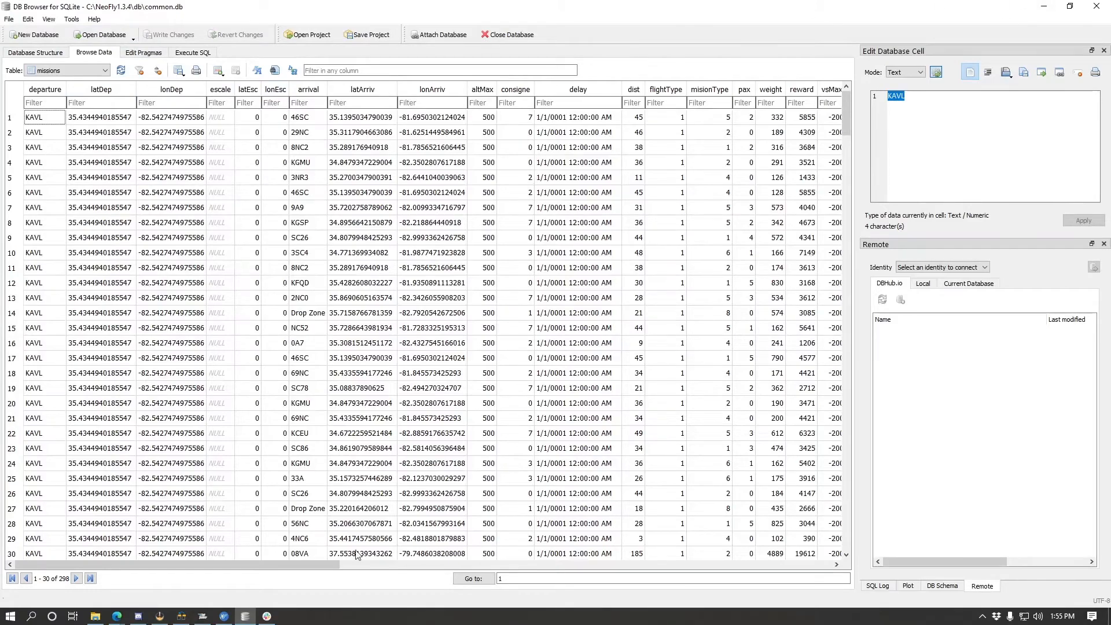
Switch to NeoFly, search missions from KAVL within 50 again, and inspect the KAVL>3NR3 mission's icons in the list
click(224, 616)
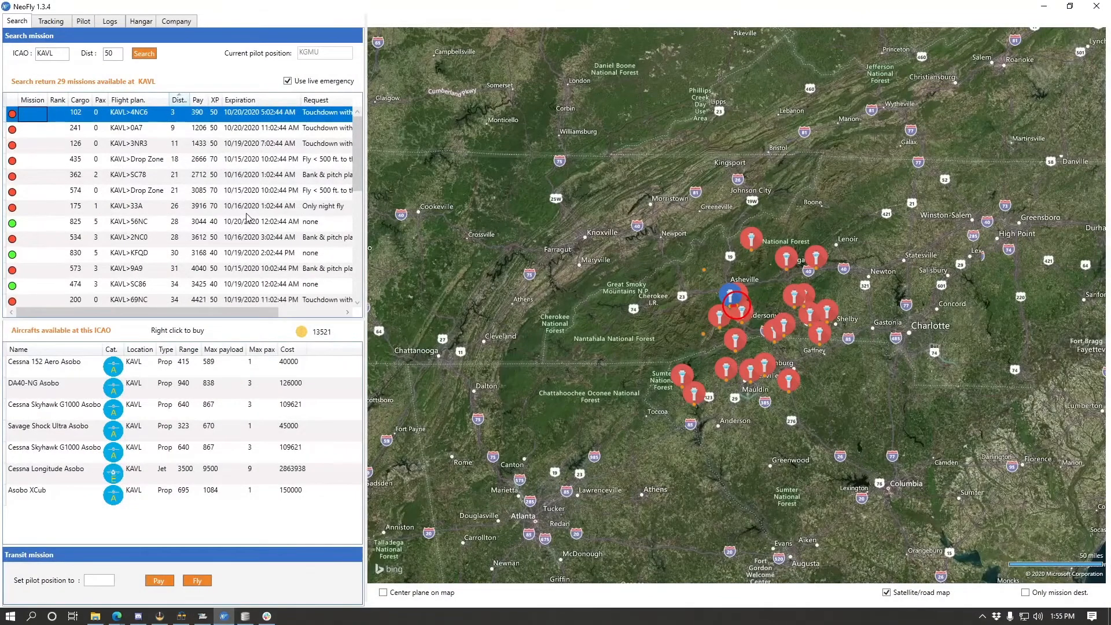
click(143, 54)
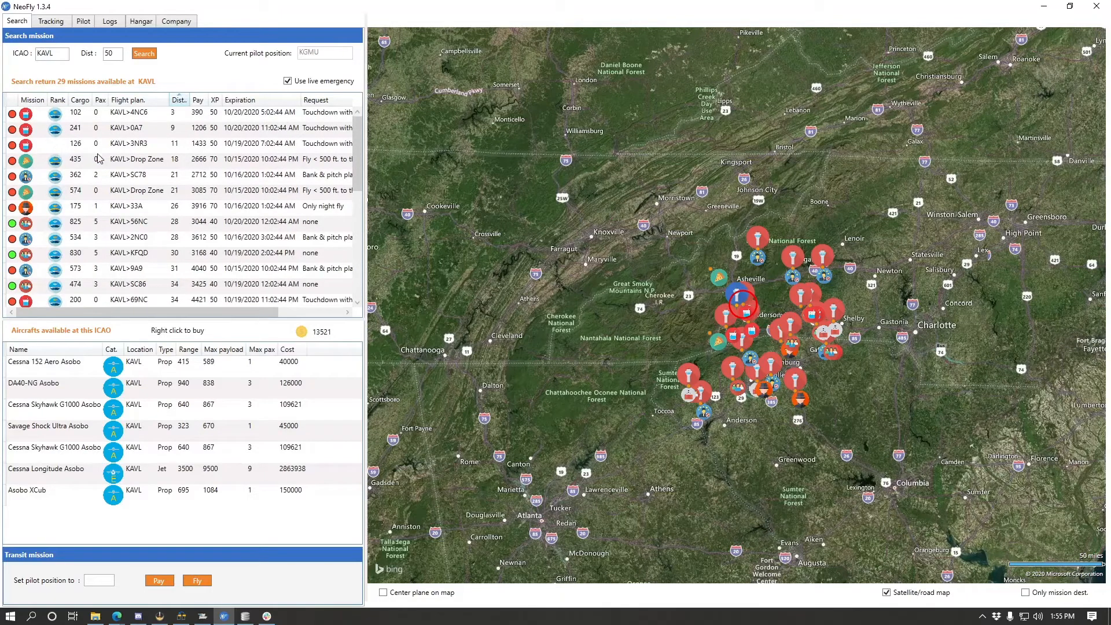
click(138, 146)
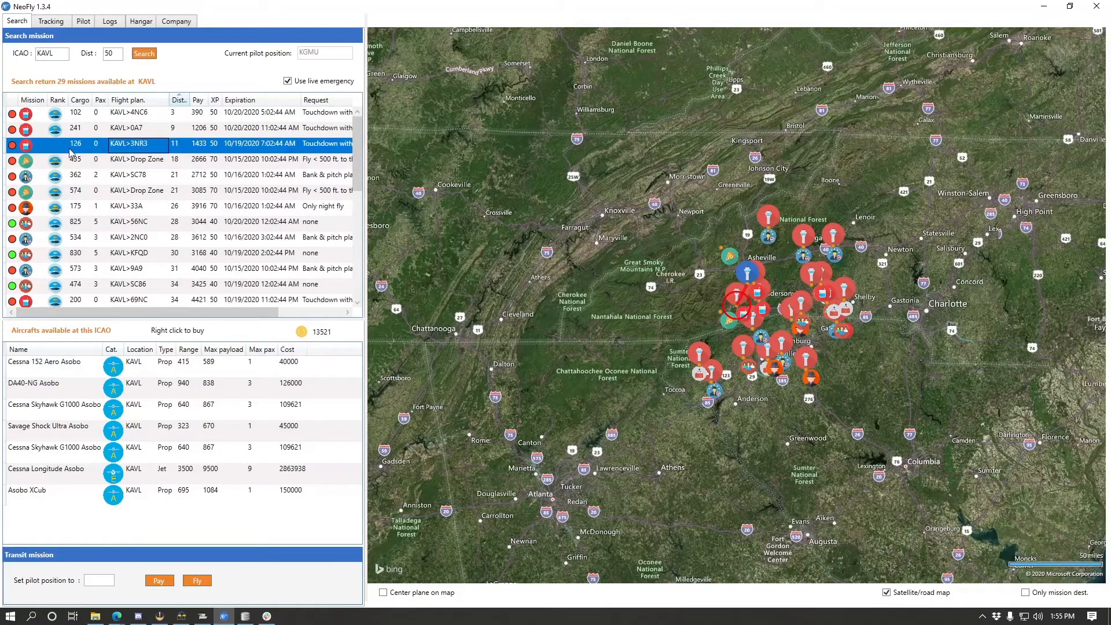
scroll(41, 244, down, 4)
scroll(40, 244, up, 4)
Switch back to DB Browser for SQLite, sort the missions table by arrival, and locate the KAVL to 3NR3 record
click(246, 615)
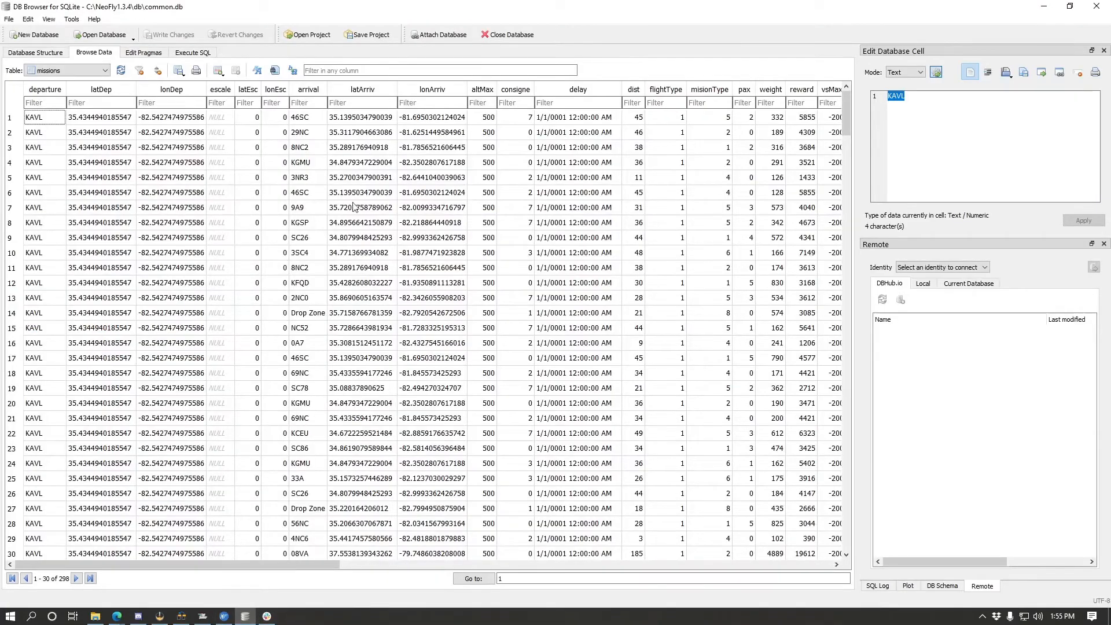
click(313, 91)
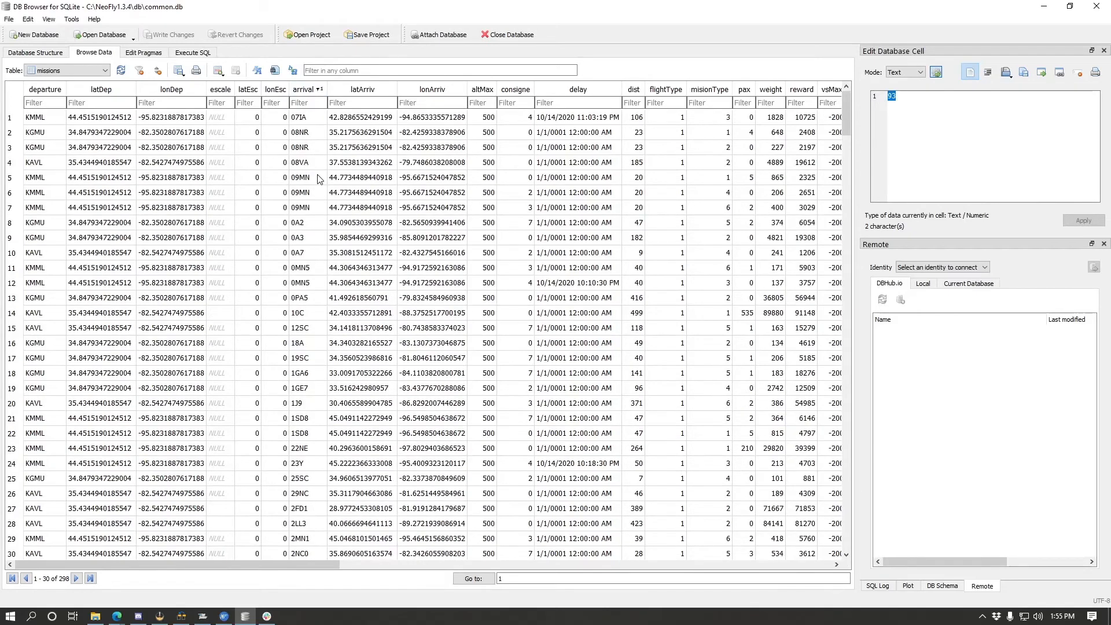
scroll(317, 178, down, 5)
click(307, 436)
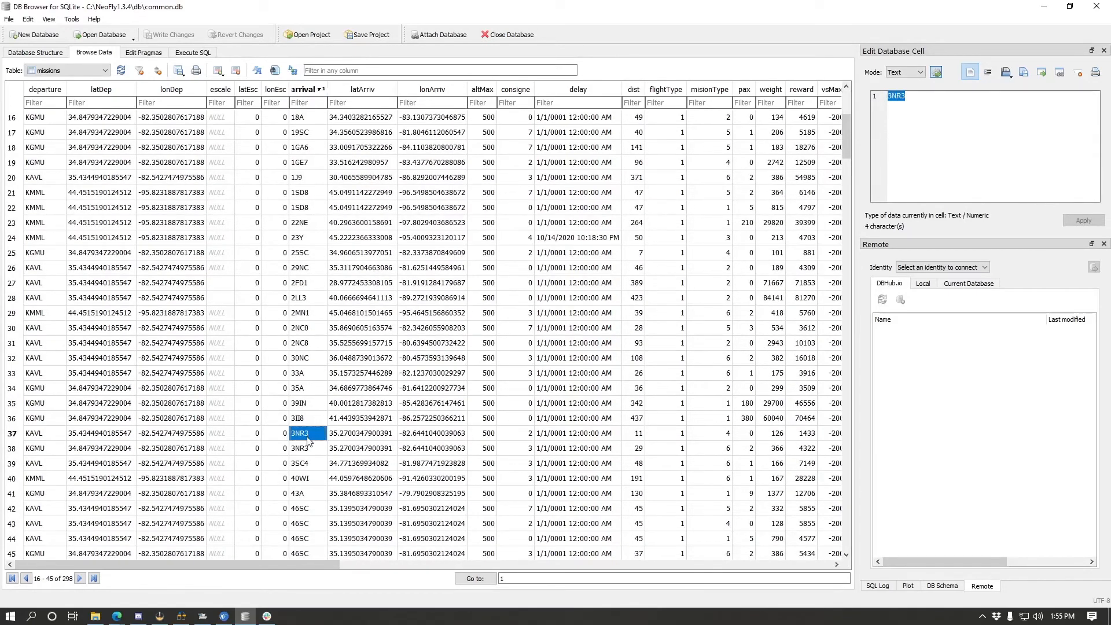
click(307, 449)
mouse_move(323, 564)
mouse_down()
mouse_move(347, 565)
mouse_move(320, 572)
mouse_up()
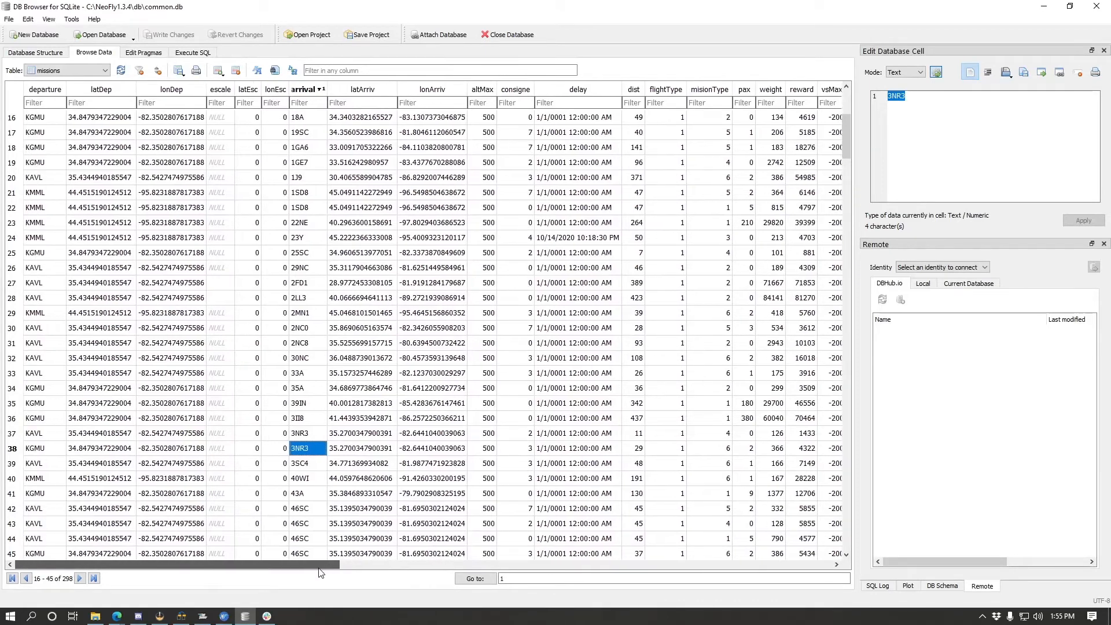
click(37, 435)
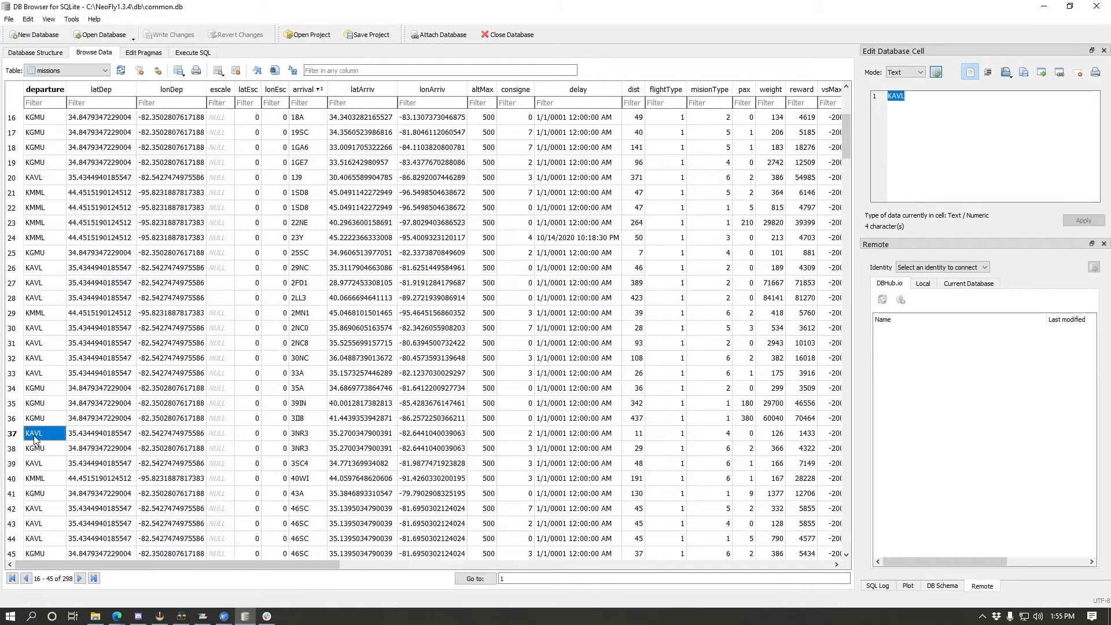
click(307, 434)
Examine the KAVL to 3NR3 record's request, missionTypeImage and rankI values
drag(302, 564, 334, 567)
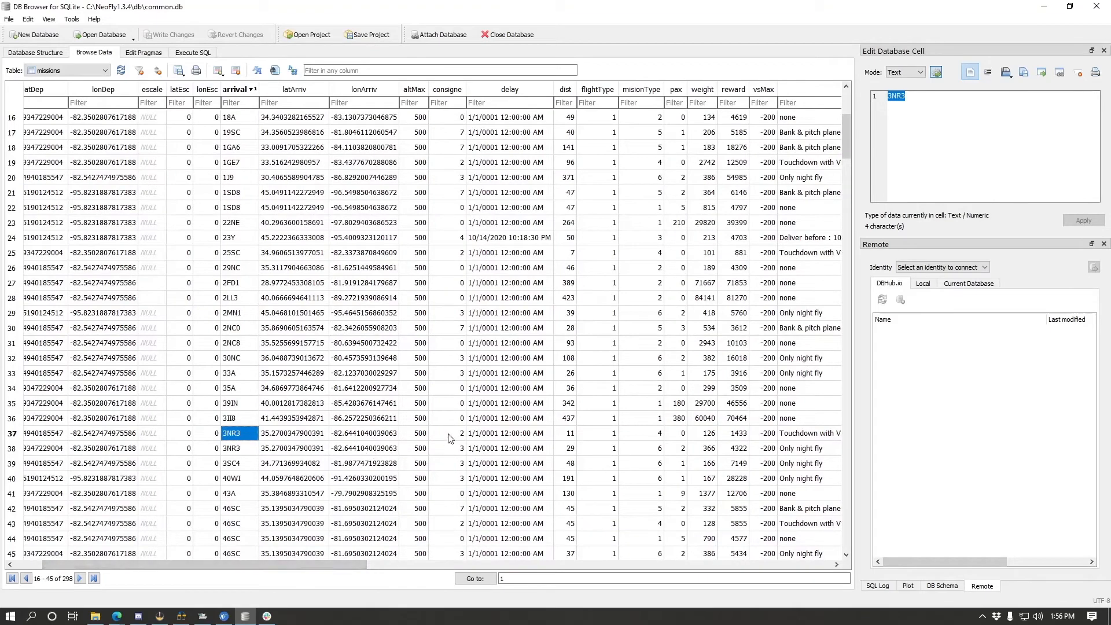
click(792, 438)
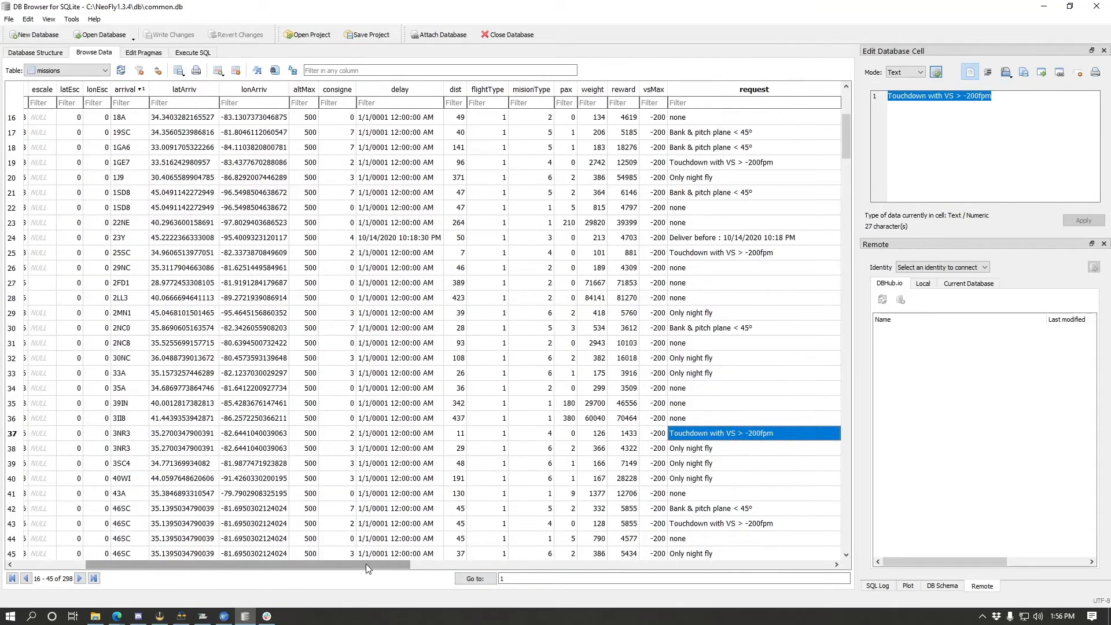
drag(366, 564, 580, 545)
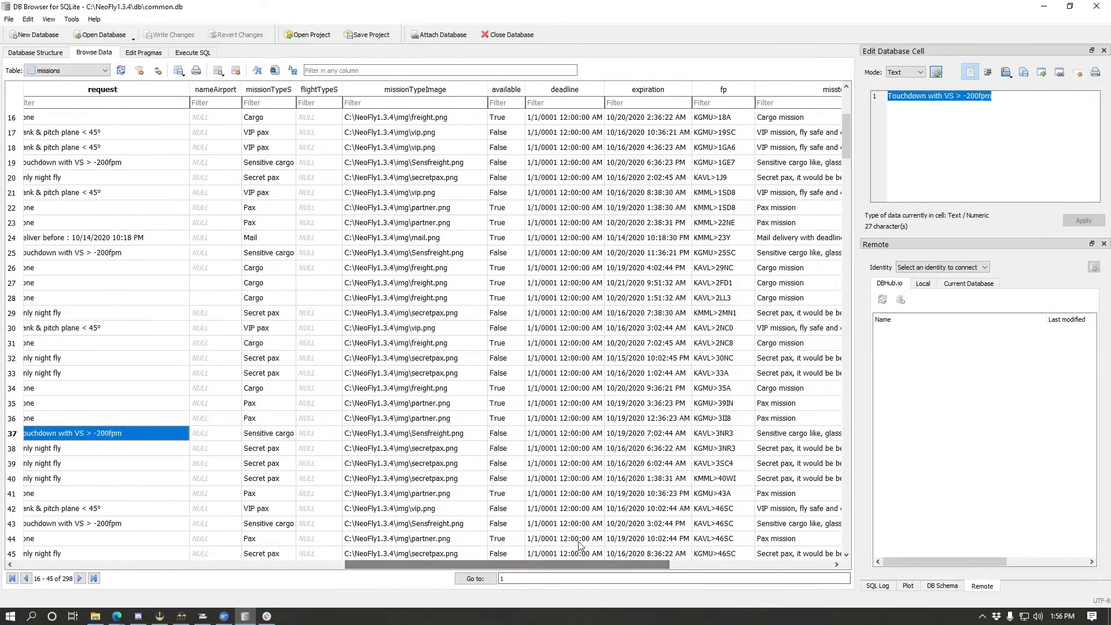
click(454, 435)
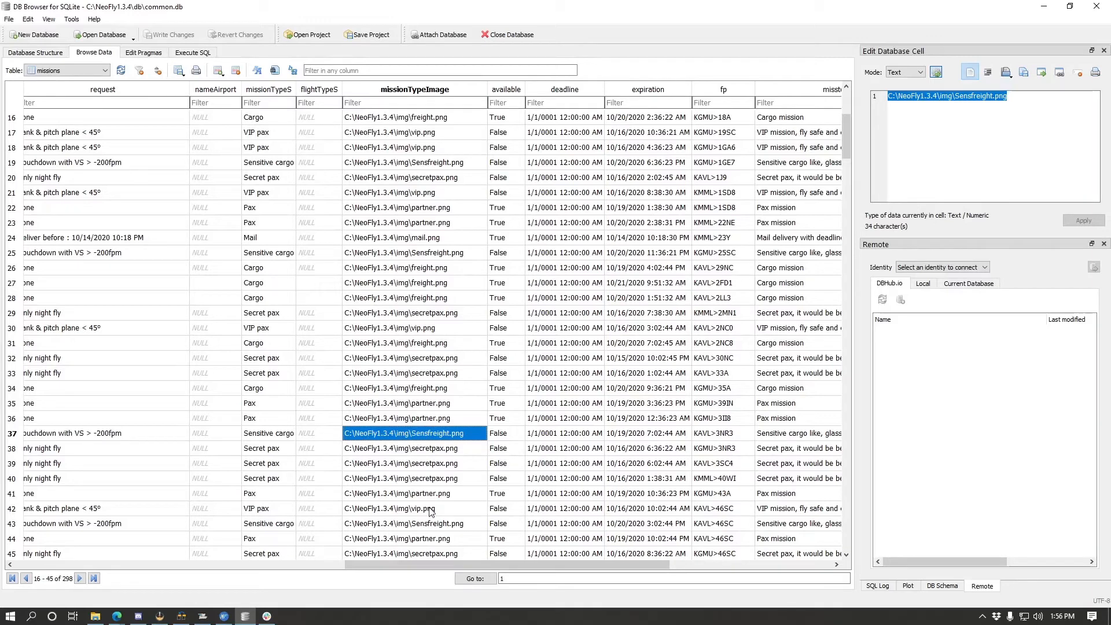
drag(428, 563, 571, 568)
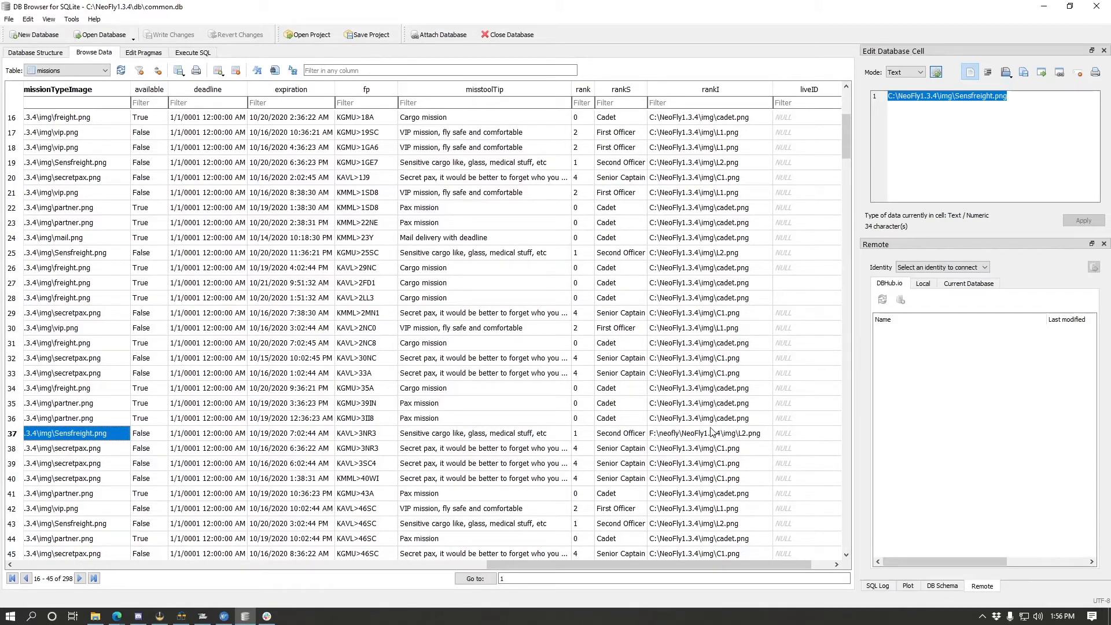
click(680, 439)
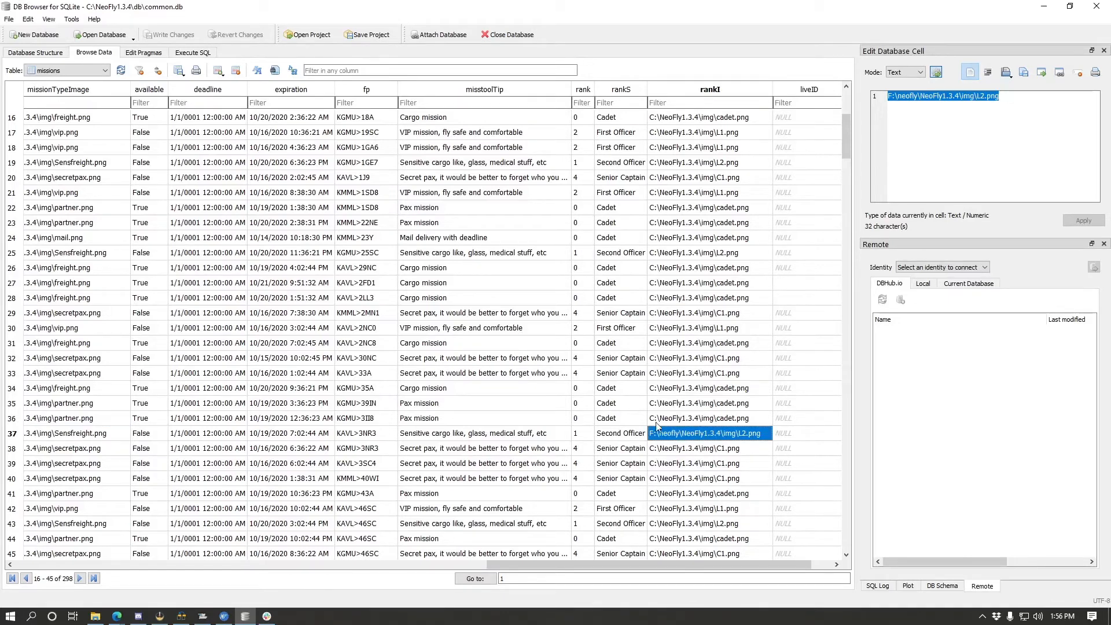
drag(537, 559, 569, 563)
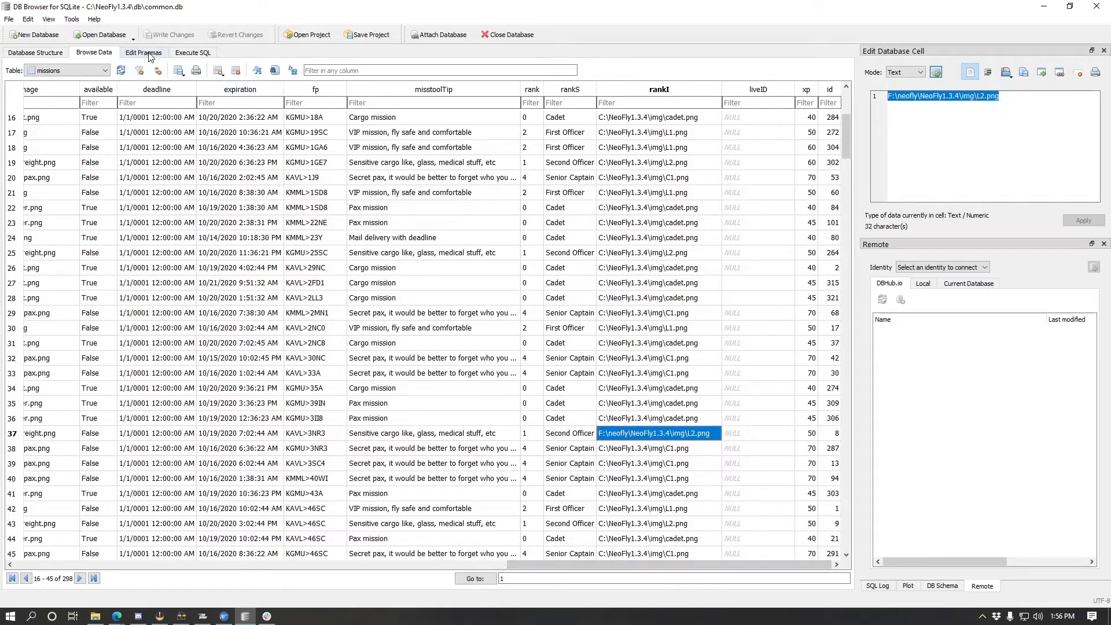
Return to the UPDATE query for the missions table and run it again with its missionTypeImage LIKE 'F:\%' condition
click(186, 53)
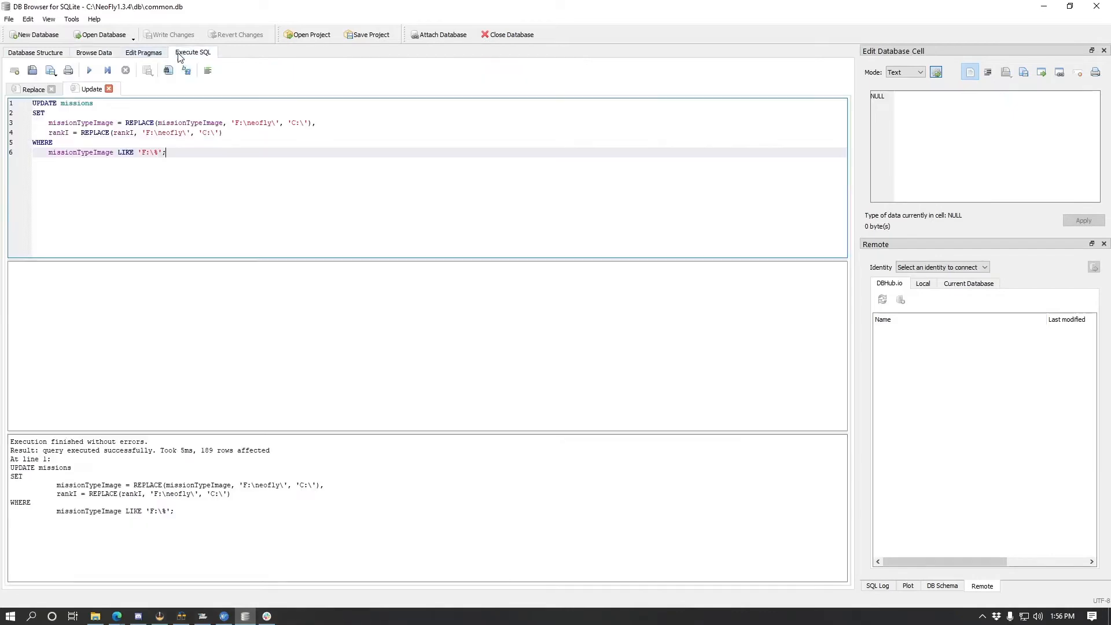
click(139, 123)
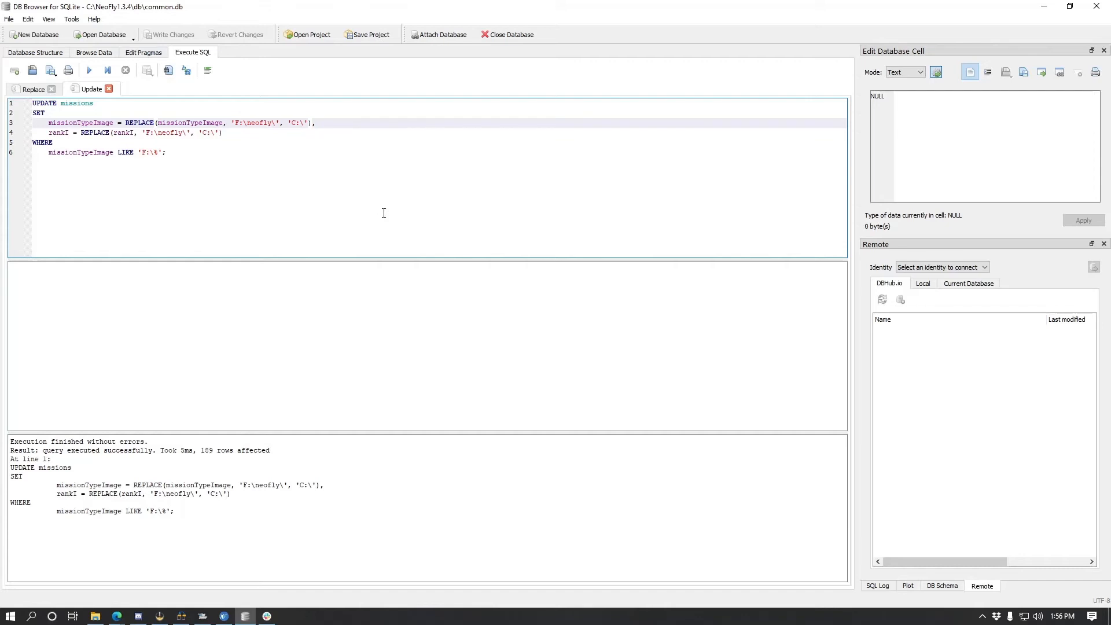
key(Down)
key(Down)
key(Down)
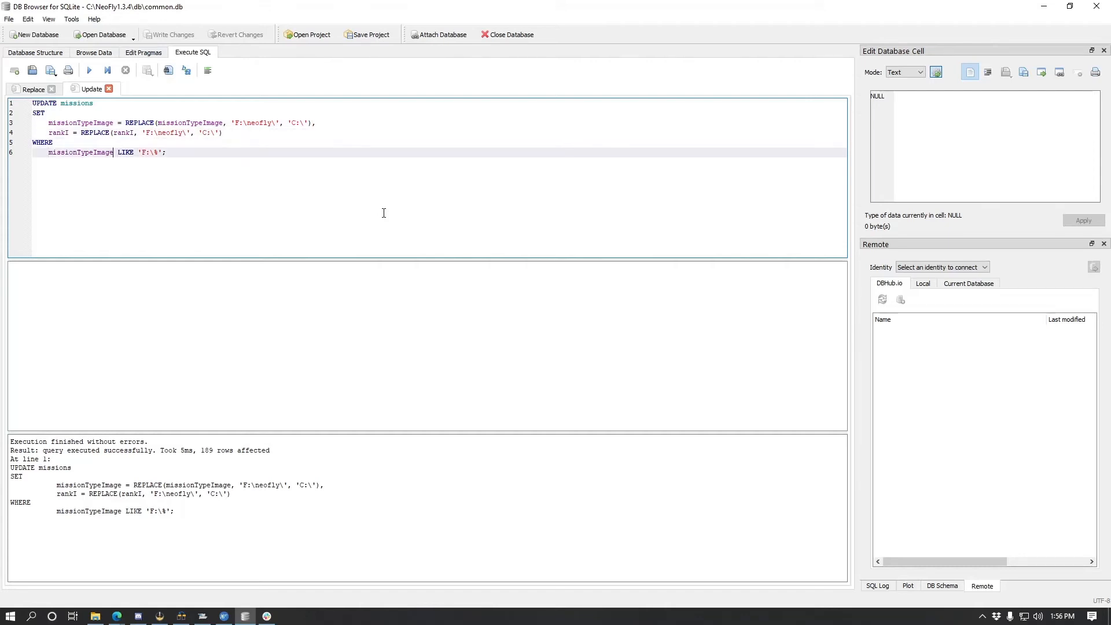
click(89, 70)
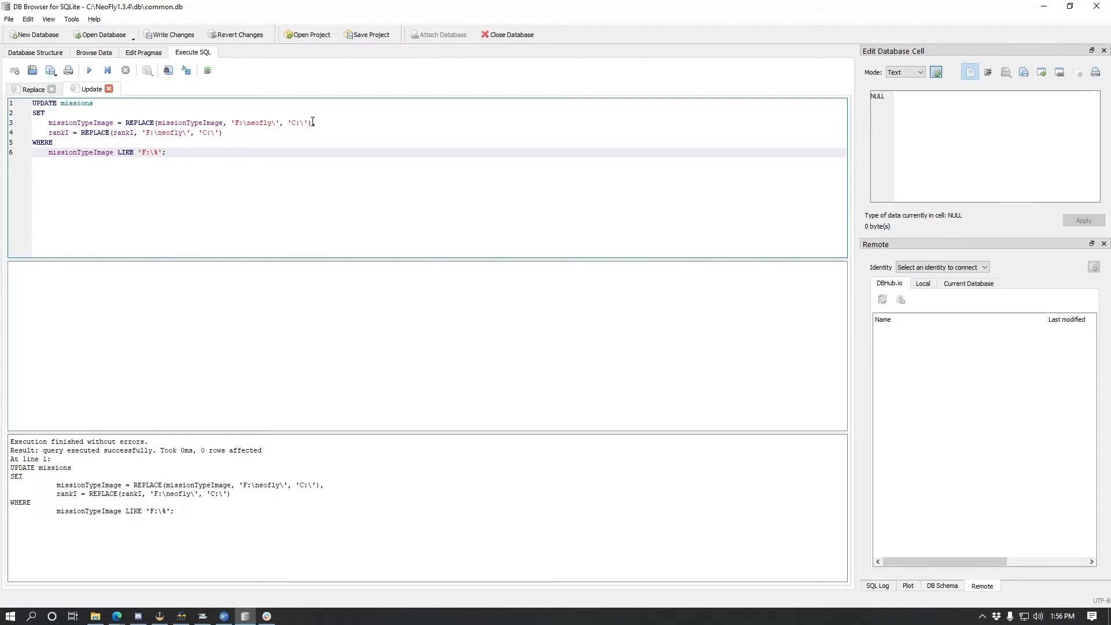
Change the UPDATE query's condition to rankI LIKE 'F:\%' and run it on the missions table
key(shift+Home)
text(rankI)
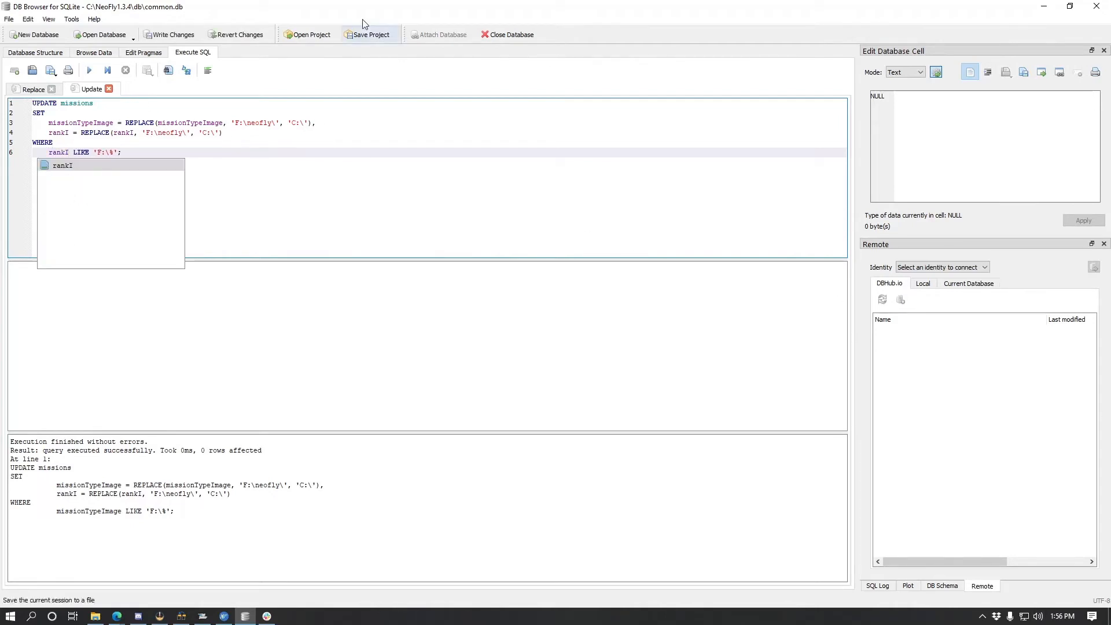
click(89, 70)
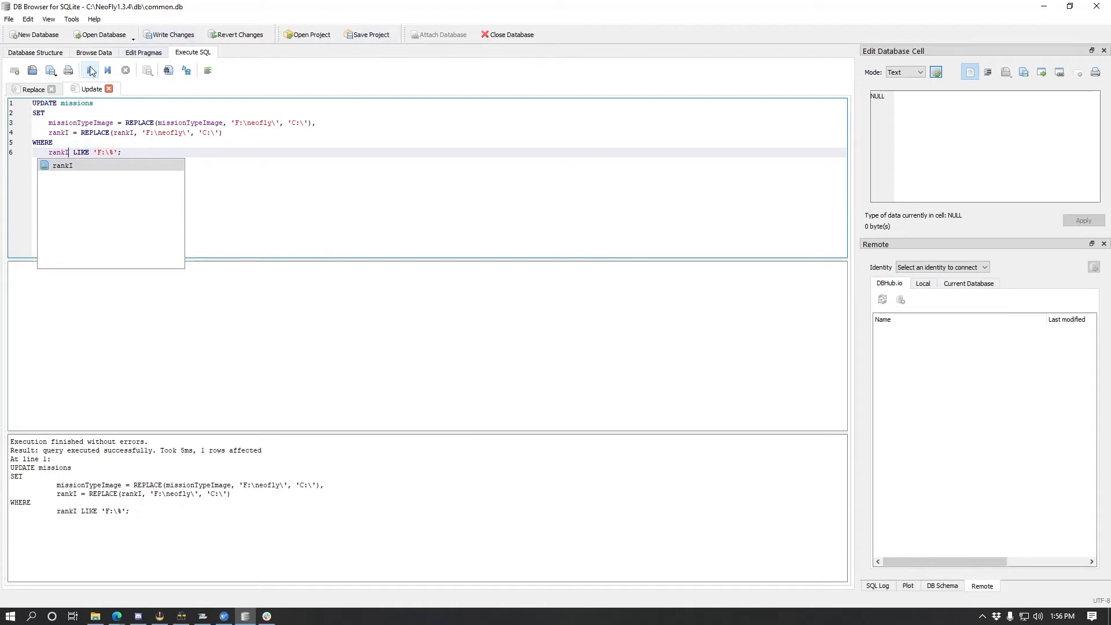
click(298, 274)
click(136, 161)
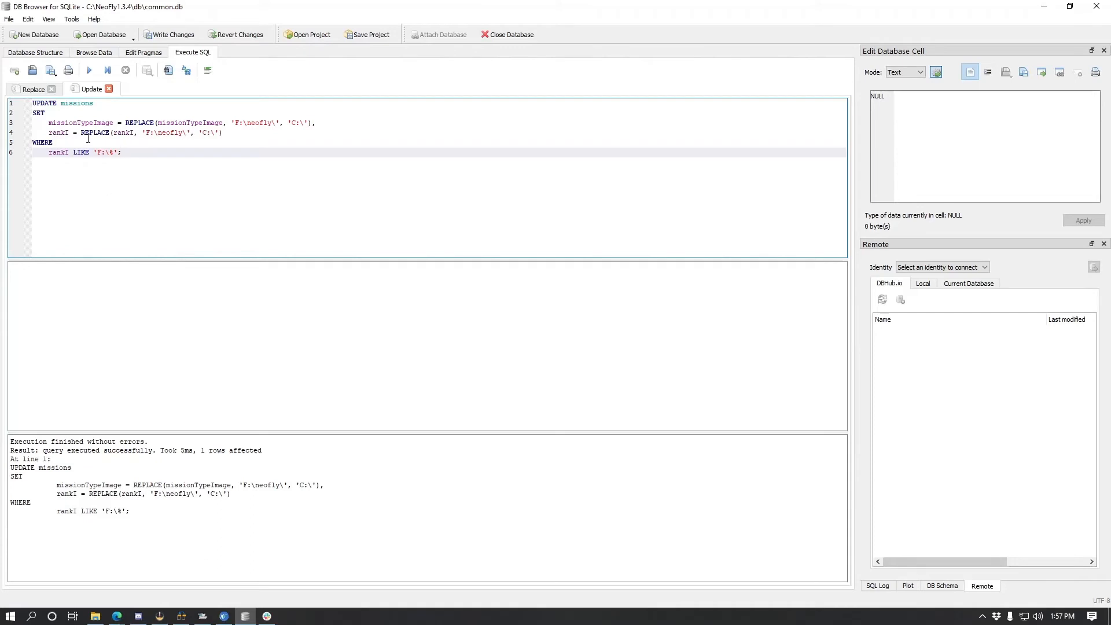
Change the Replace SELECT query's condition to rankI LIKE 'F:\%' and run it to check for leftover paths
click(34, 89)
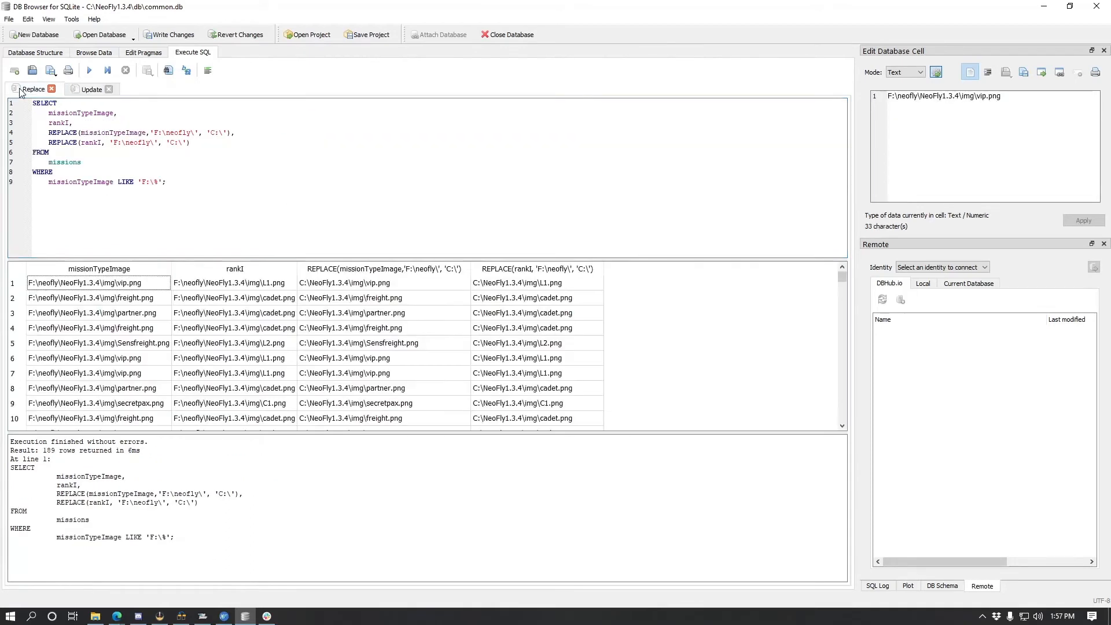
double_click(65, 184)
text(rank)
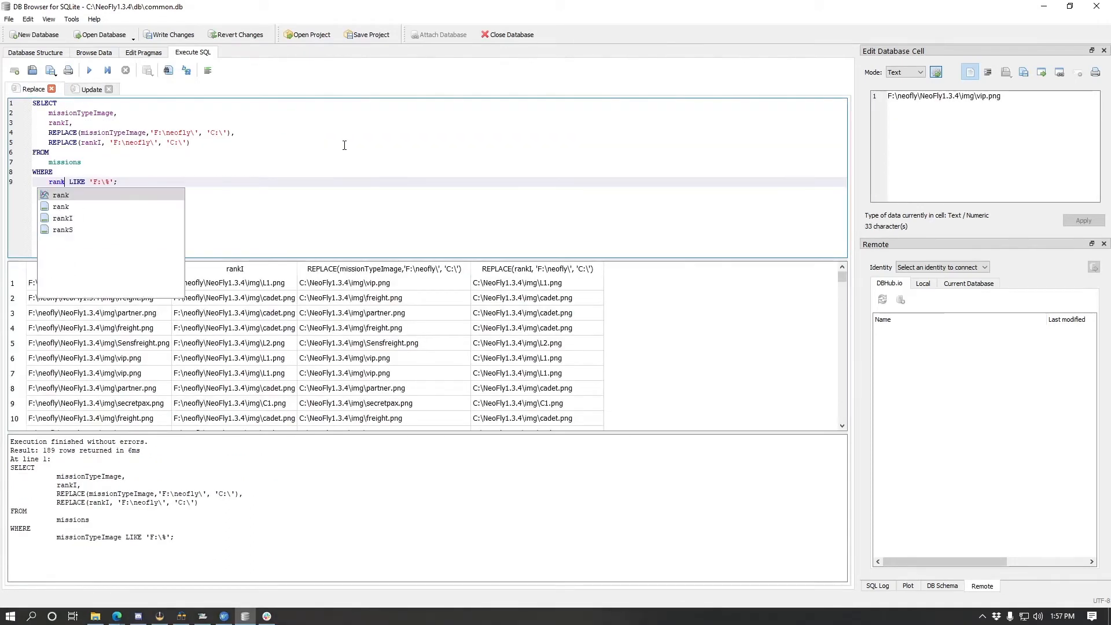
text(I)
click(89, 70)
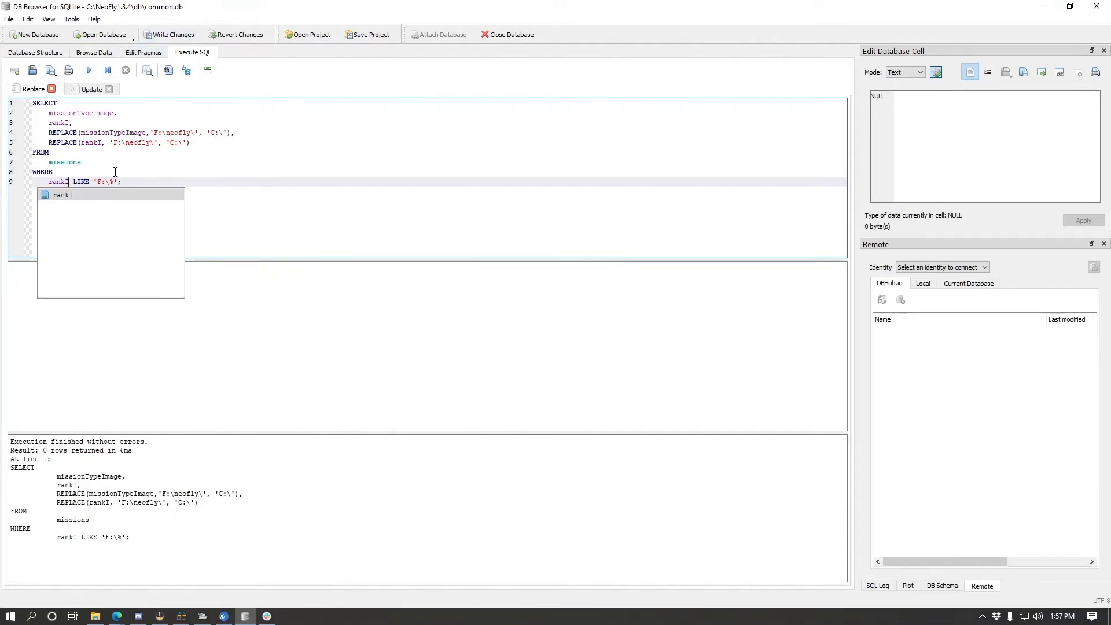
click(247, 302)
Set the UPDATE query's condition back to missionTypeImage LIKE 'F:\%' and save the pending database changes
click(88, 90)
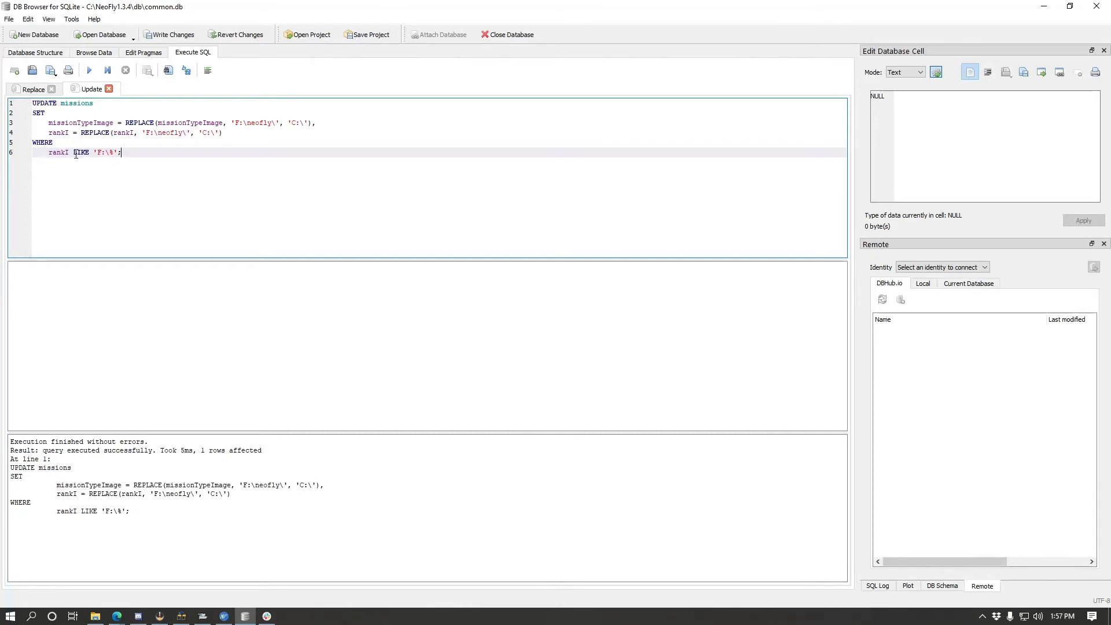
double_click(58, 152)
text(mission)
key(Down)
key(Return)
key(ctrl+s)
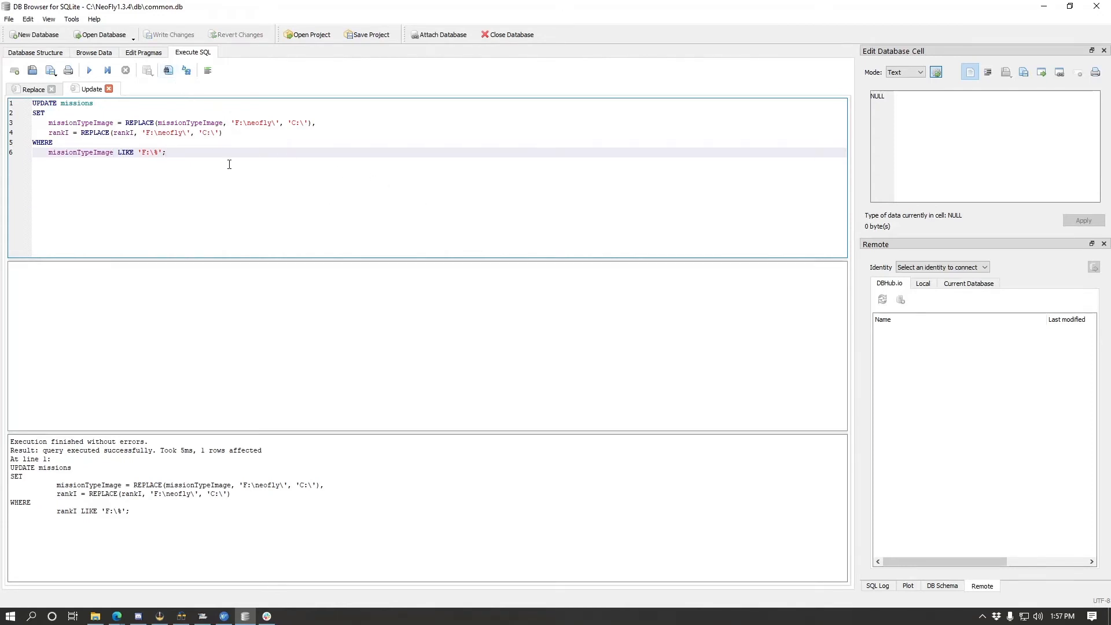
click(33, 89)
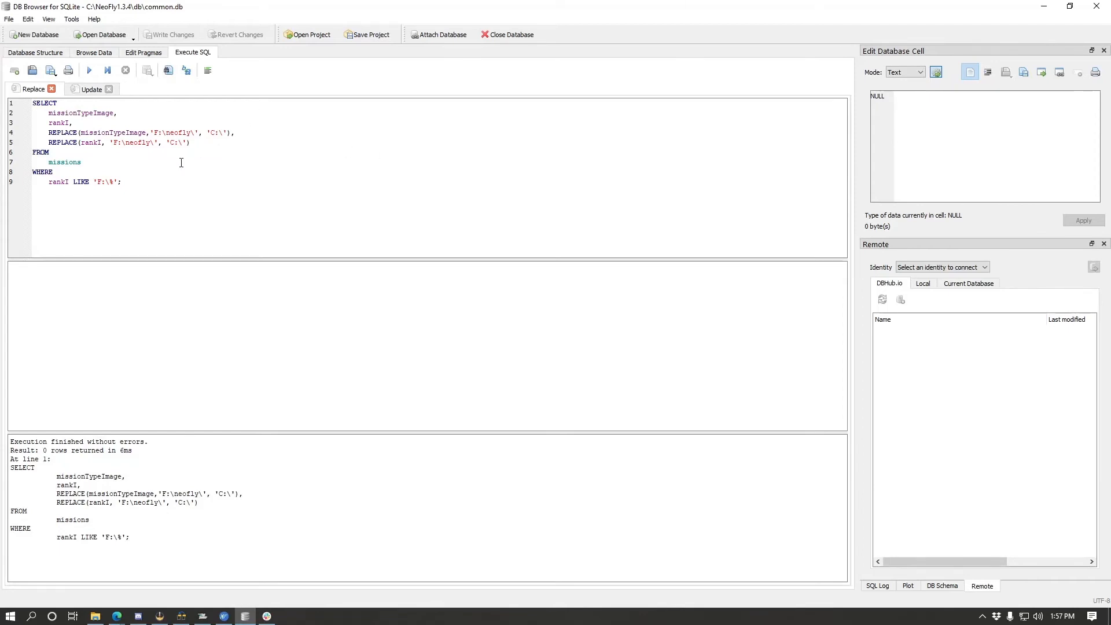
click(84, 89)
click(33, 88)
Switch to NeoFly and search missions from KAVL within 50 again to check the rank icons
click(224, 616)
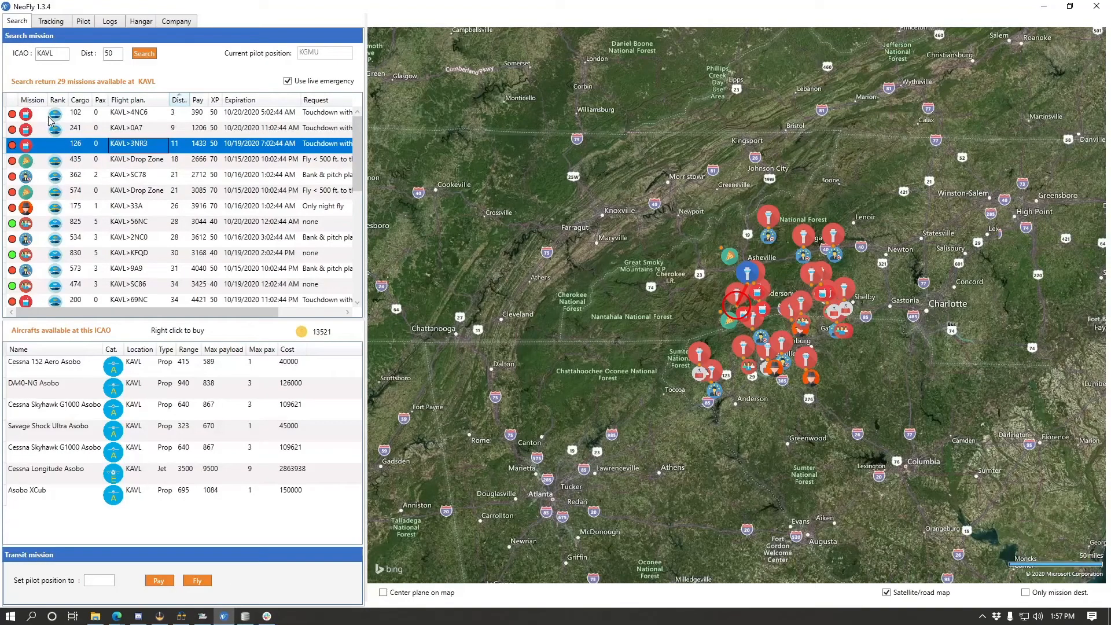
click(144, 55)
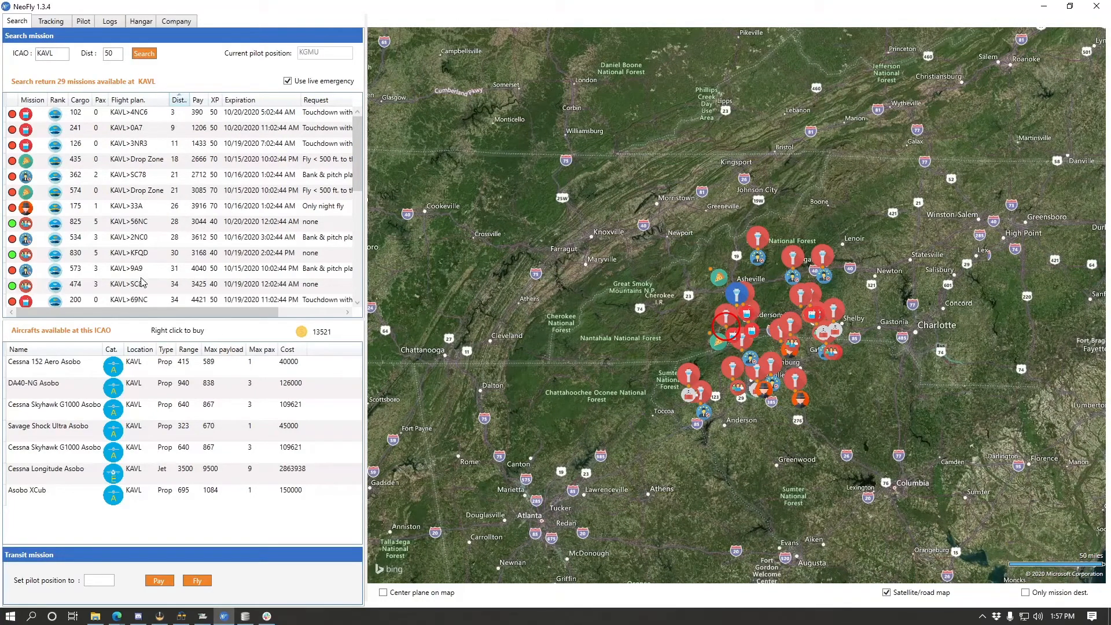
Switch back to DB Browser for SQLite and examine the missionTypeImage paths through the last record of the missions table
click(244, 618)
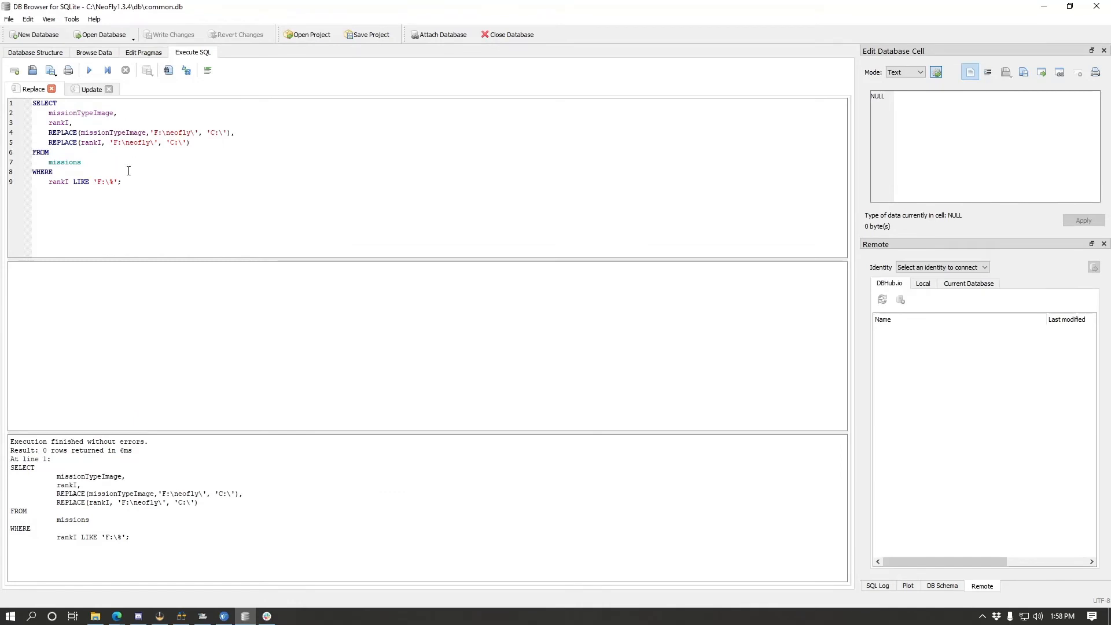
click(96, 53)
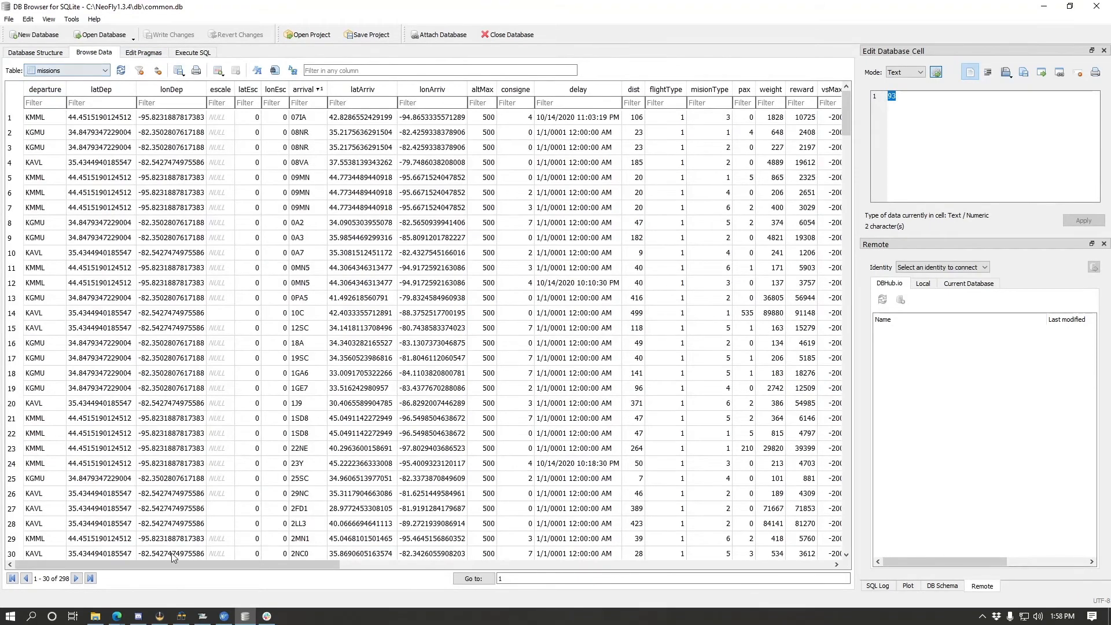
drag(179, 564, 477, 564)
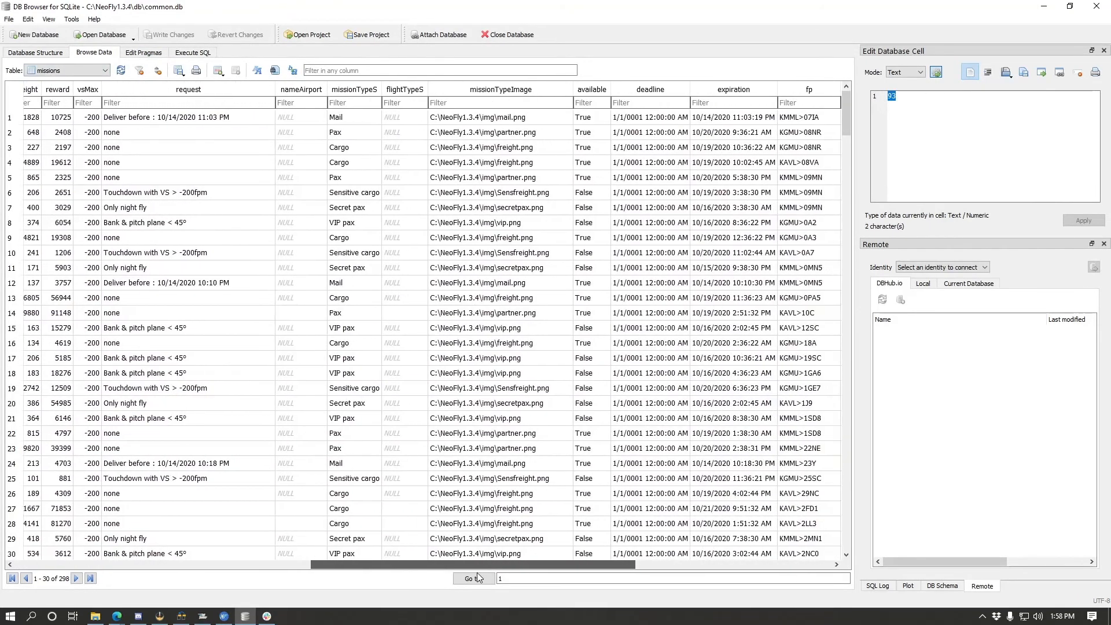
scroll(455, 398, down, 7)
scroll(455, 398, down, 20)
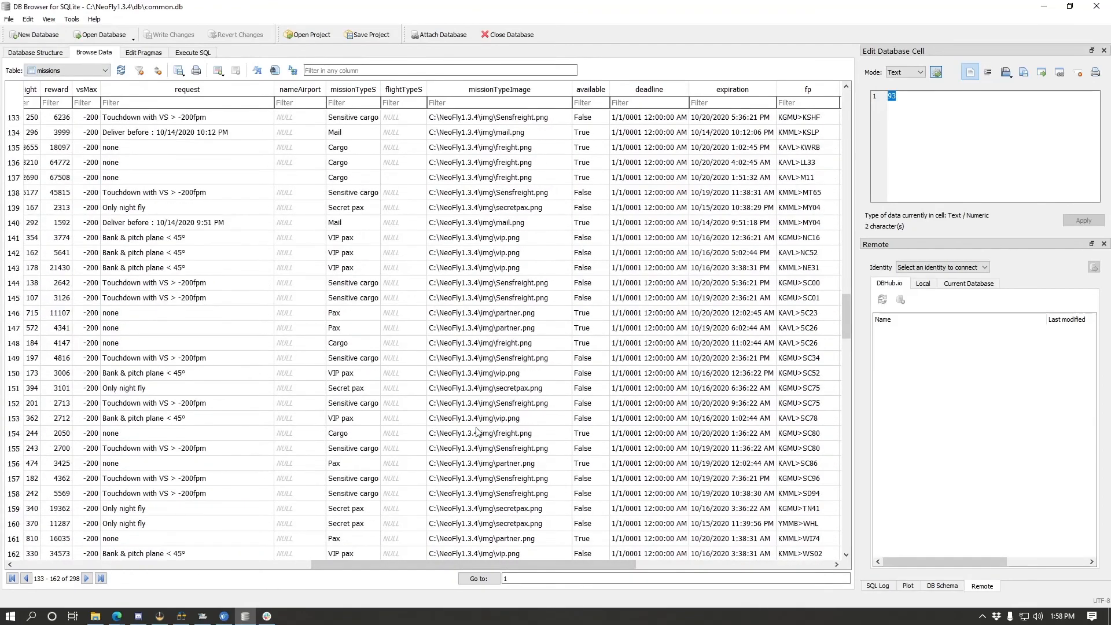
scroll(465, 353, down, 20)
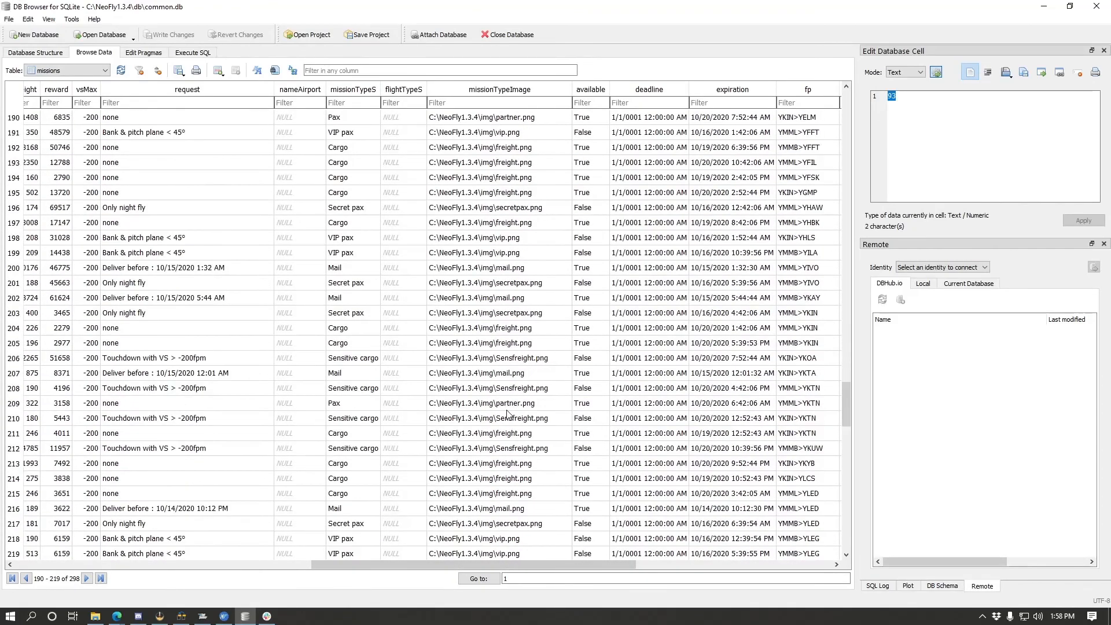
scroll(457, 390, down, 12)
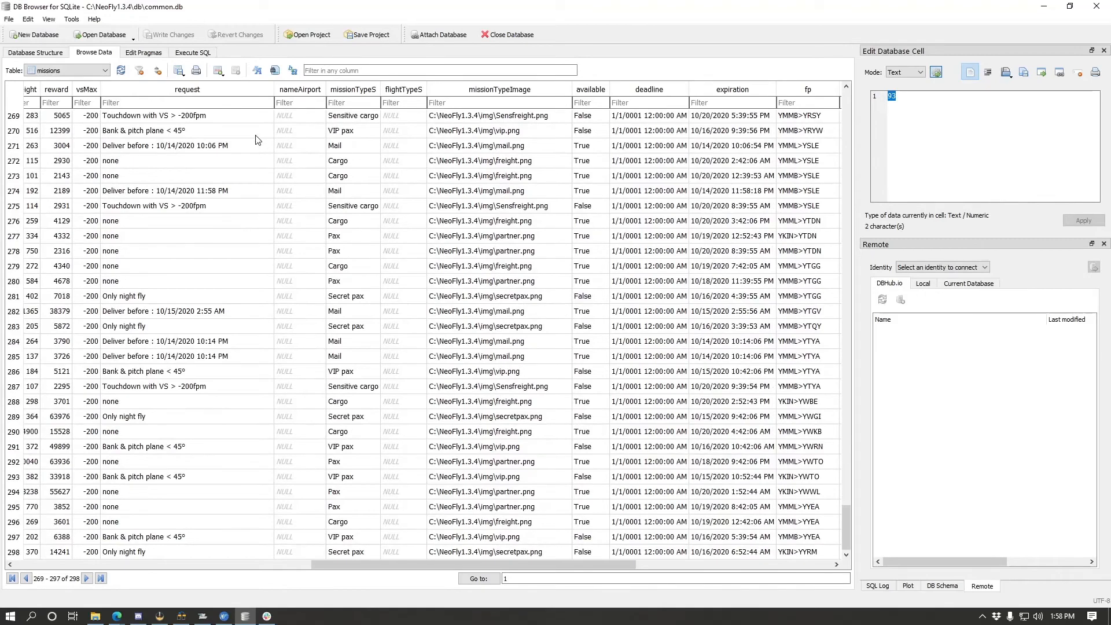
In the Replace SELECT query, change the missionTypeImage search path from F:\neofly\ to a user's Desktop folder on F:
click(173, 56)
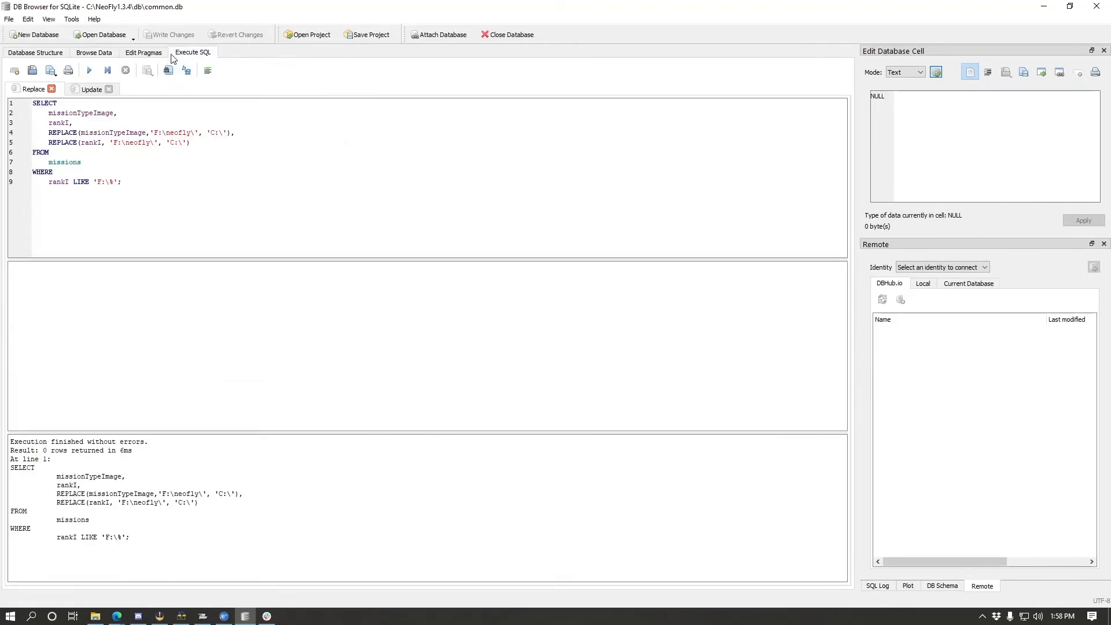
click(191, 133)
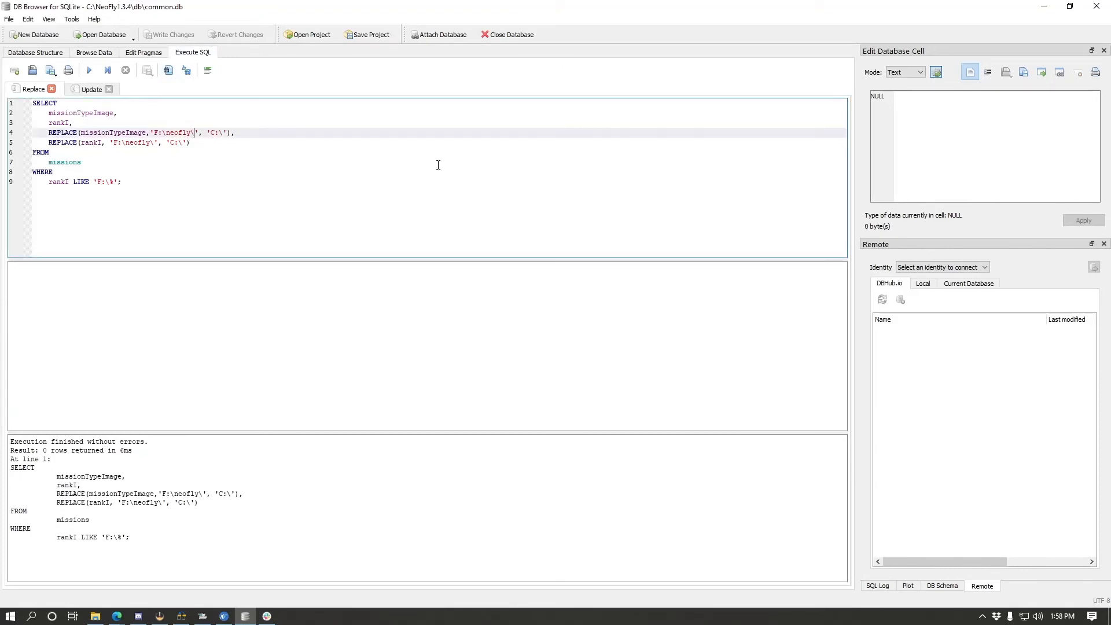
key(ctrl+shift+Left)
text(USers\Bob\Desktop\N)
key(BackSpace)
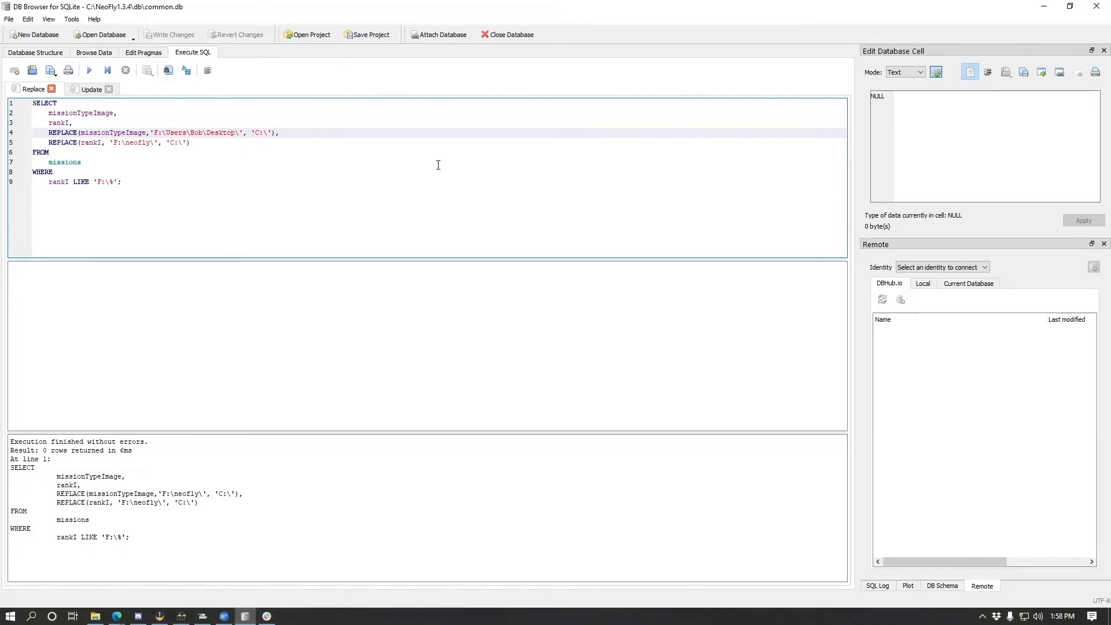
Copy the Desktop folder path into the rankI REPLACE and over the F:\ prefix in the SELECT query's WHERE condition
key(shift+Left)
key(shift+Left)
key(shift+Left)
key(shift+Left)
key(shift+Left)
key(shift+Left)
key(shift+Left)
key(shift+Left)
key(shift+Left)
key(shift+Left)
key(shift+Left)
key(shift+Left)
key(shift+Left)
key(shift+Left)
key(shift+Left)
key(shift+Left)
key(shift+Left)
key(shift+Left)
key(shift+Left)
key(shift+Left)
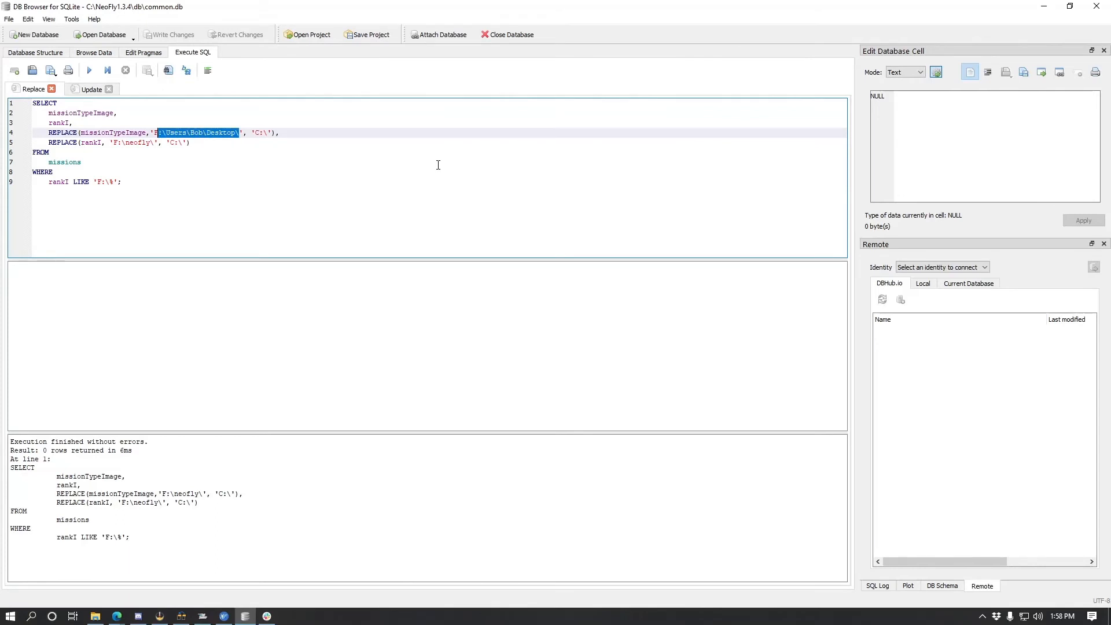
key(shift+Left)
key(ctrl+c)
drag(114, 143, 155, 143)
key(ctrl+v)
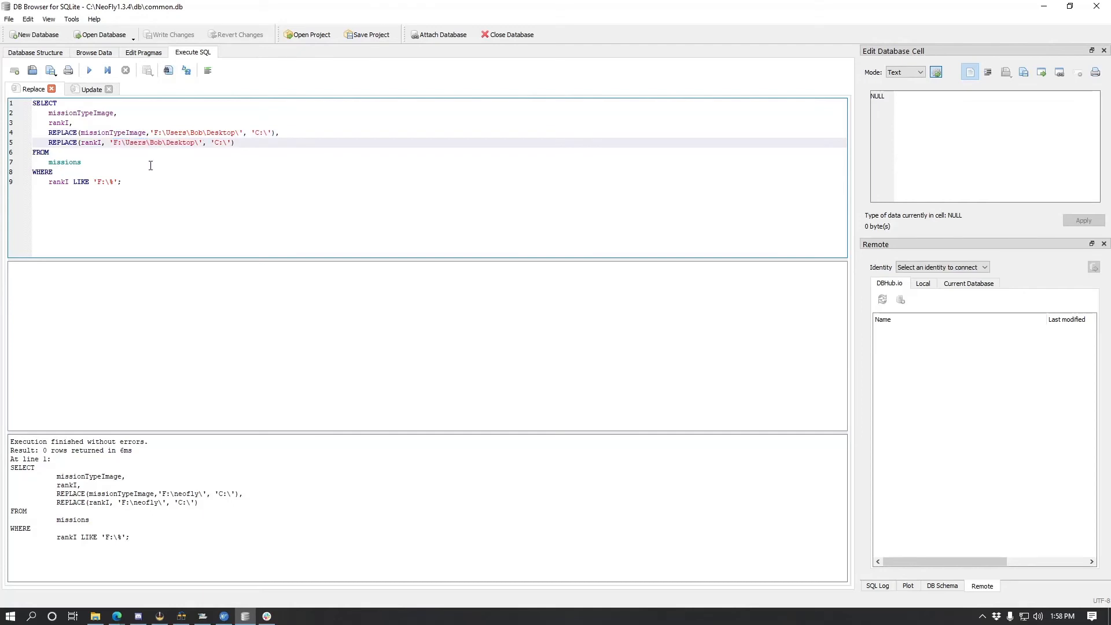
drag(97, 181, 110, 181)
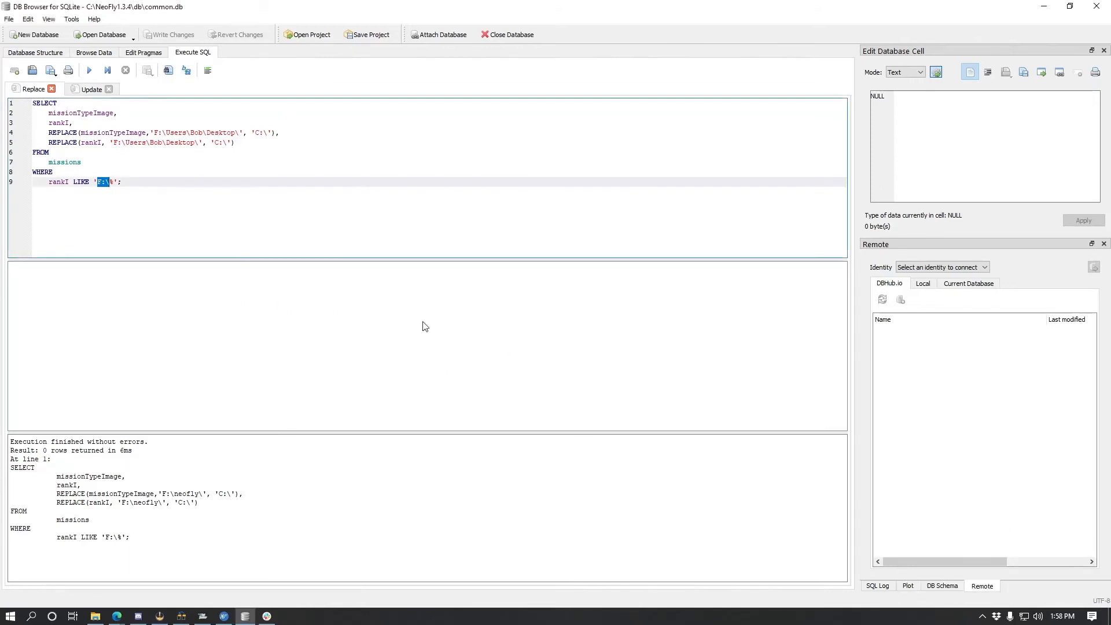
key(ctrl+v)
key(shift+Right)
Put the copied Desktop folder path into both REPLACE calls and the LIKE pattern of the UPDATE query
click(96, 89)
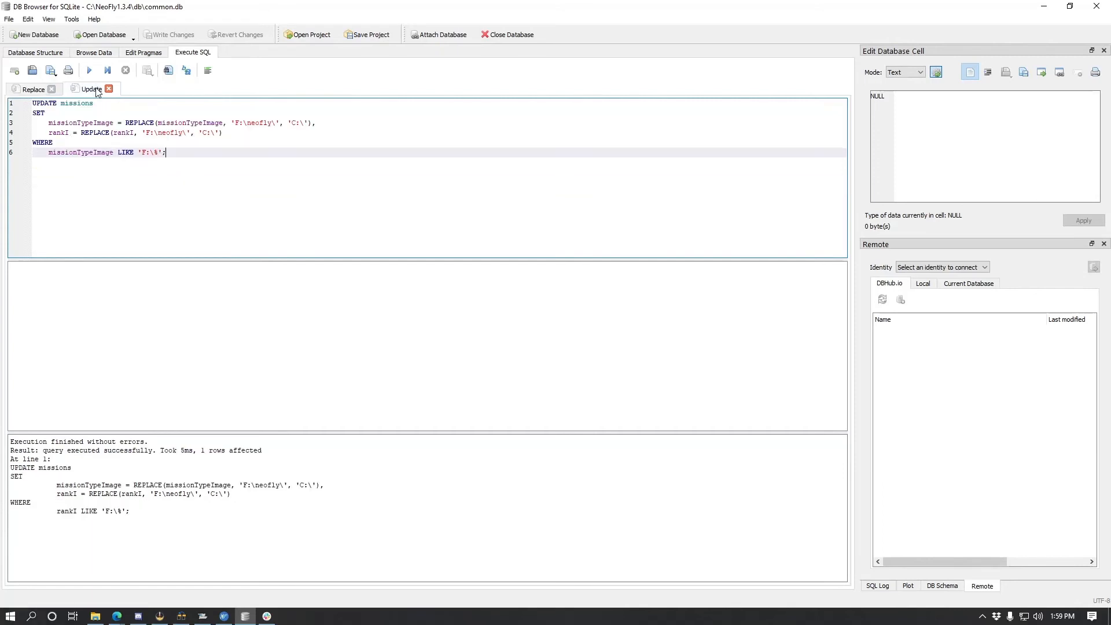
drag(234, 123, 278, 123)
key(ctrl+v)
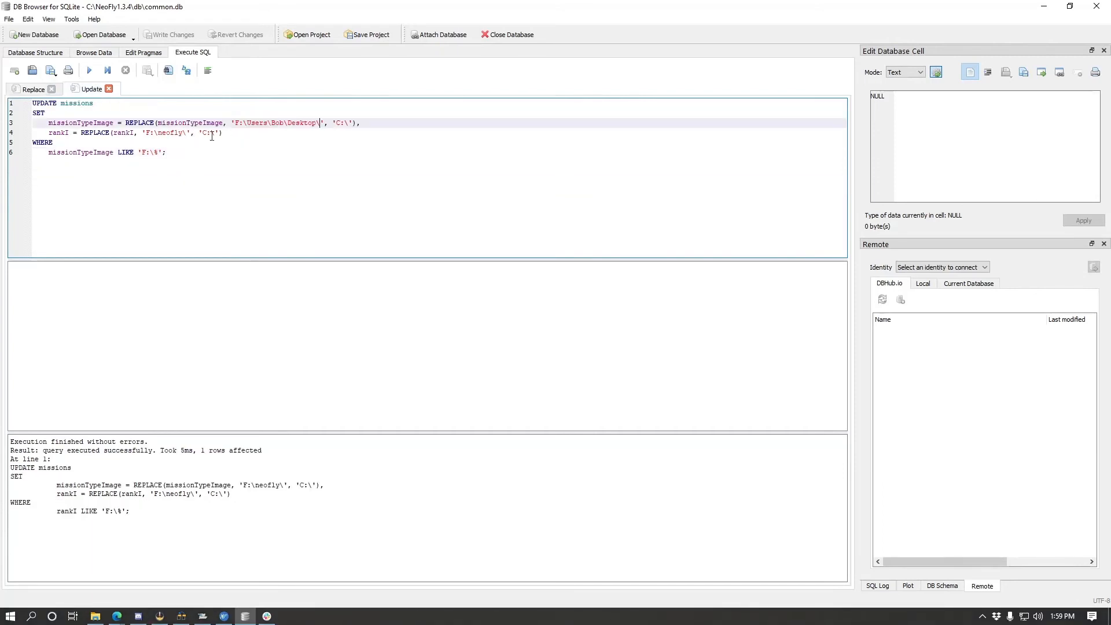
mouse_move(146, 132)
mouse_down()
mouse_move(194, 133)
mouse_move(143, 152)
mouse_move(154, 152)
mouse_up()
key(ctrl+v)
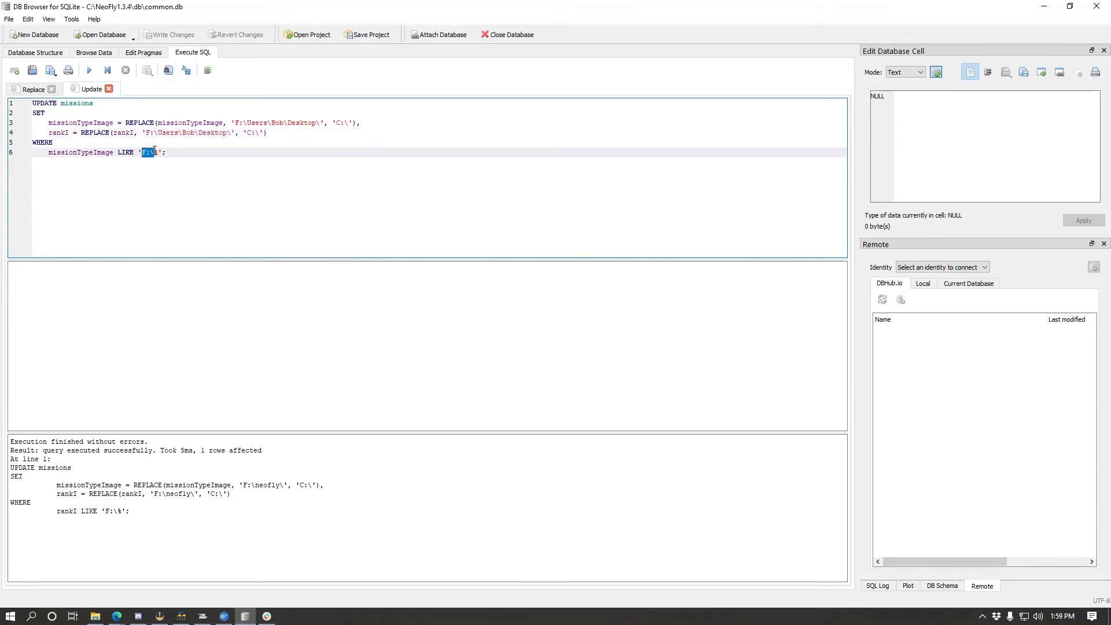
key(ctrl+v)
Undo the Desktop folder path edits in the UPDATE query
key(ctrl+z)
key(ctrl+z)
key(ctrl+z)
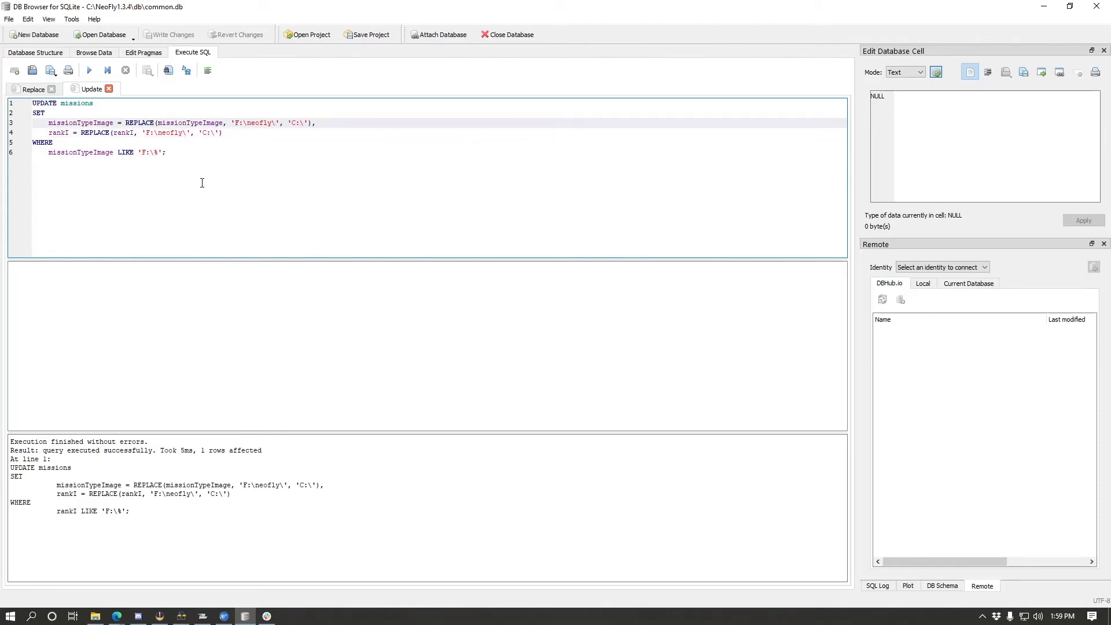
Undo the path and WHERE condition edits in the Replace SELECT query, and return to the UPDATE query
click(33, 92)
key(ctrl+z)
key(ctrl+z)
key(ctrl+z)
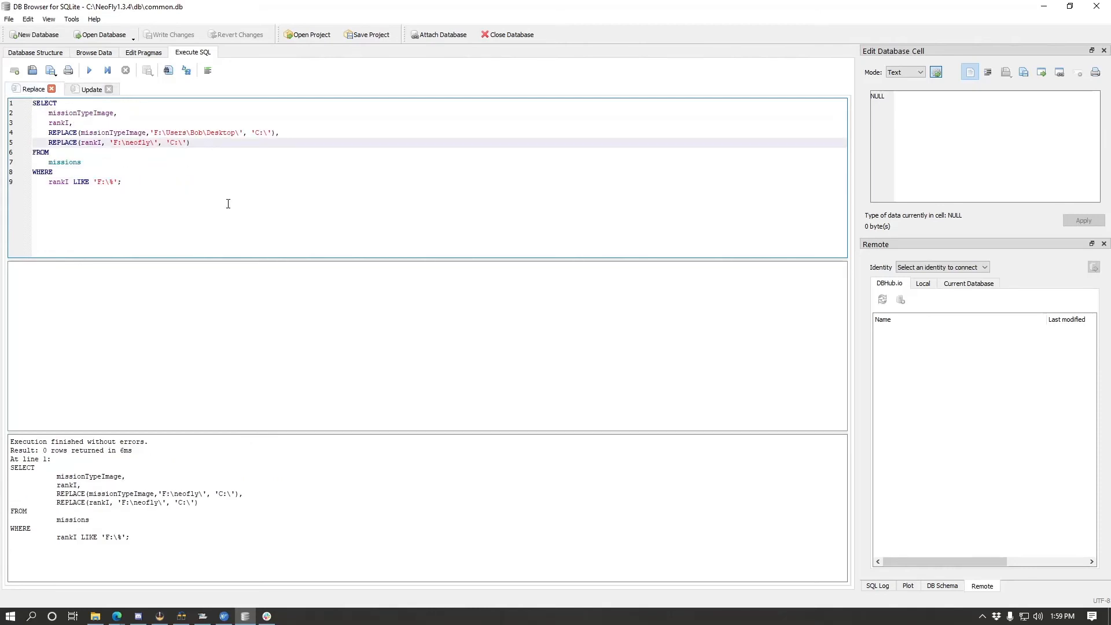
key(ctrl+z)
key(ctrl+z)
key(ctrl+z)
key(ctrl+z)
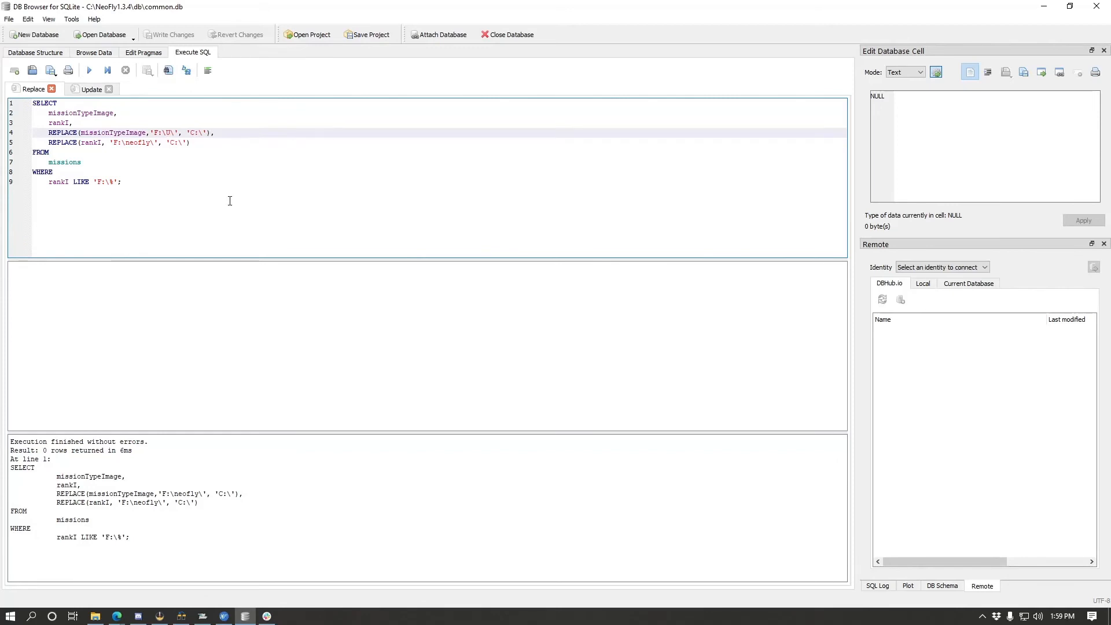
key(ctrl+z)
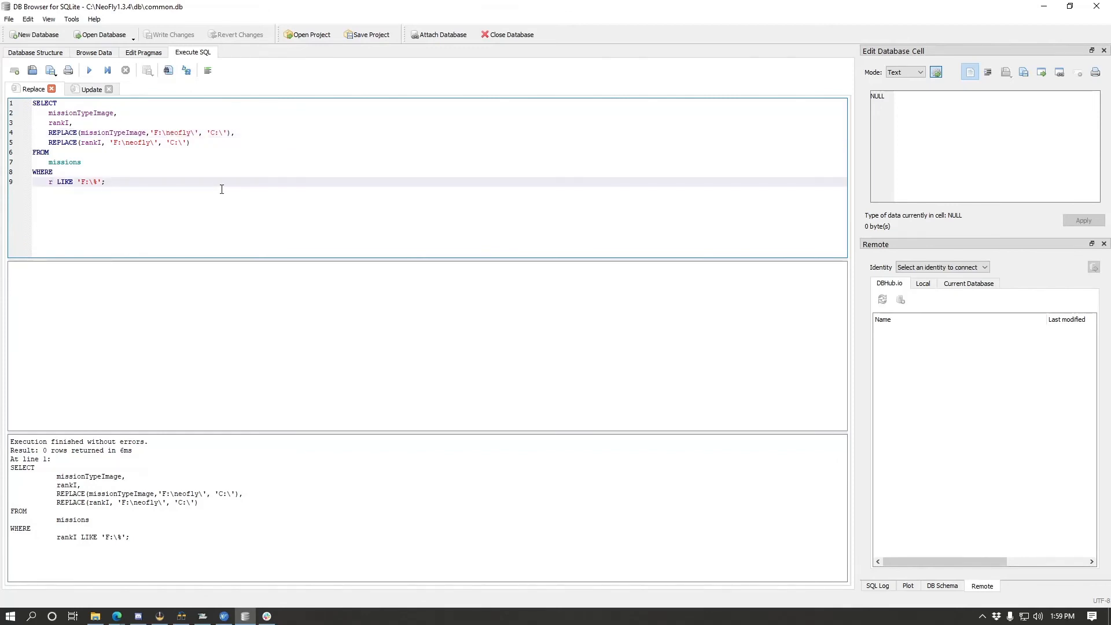
key(ctrl+y)
key(ctrl+z)
key(ctrl+z)
click(92, 89)
click(241, 153)
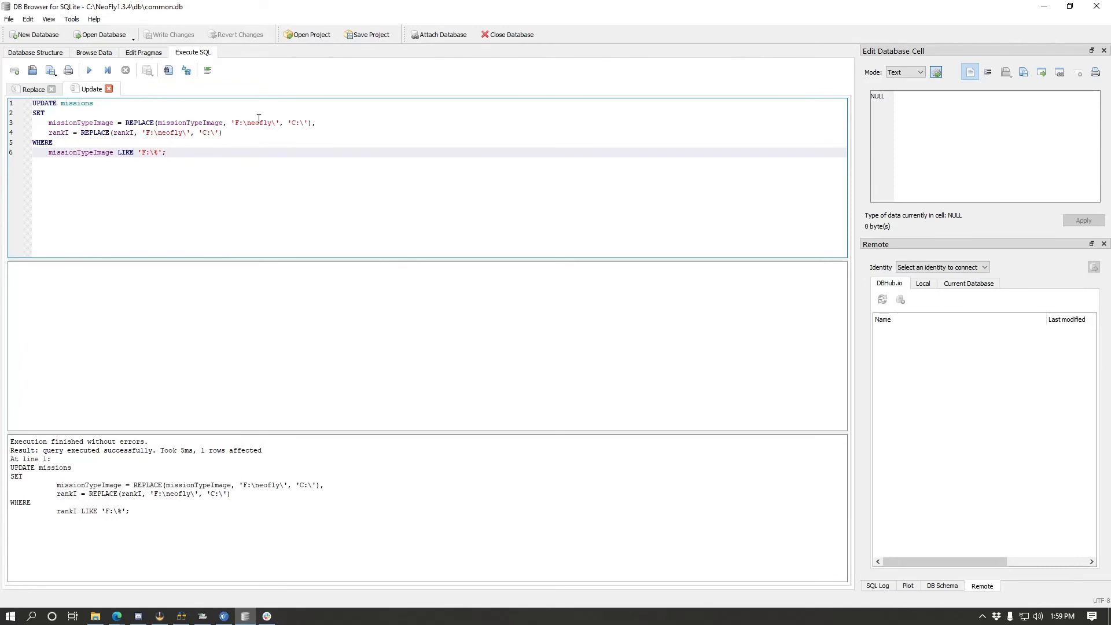
Close the program, saving the Replace and Update SQL tabs as project common.sqbpro in C:\NeoFly1.3.4
click(35, 89)
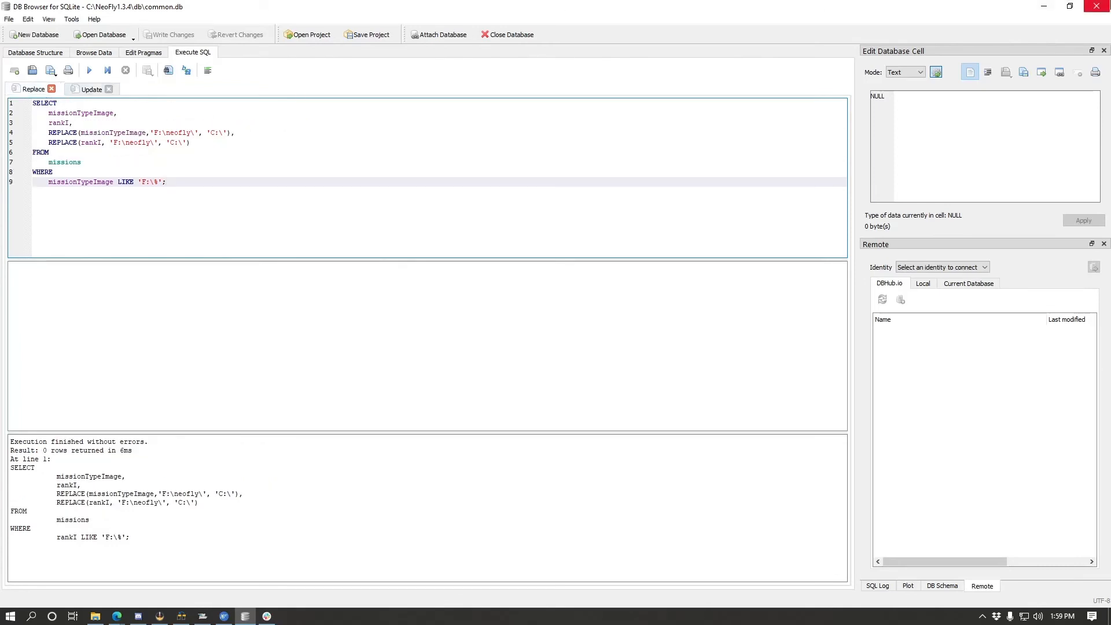
click(1096, 7)
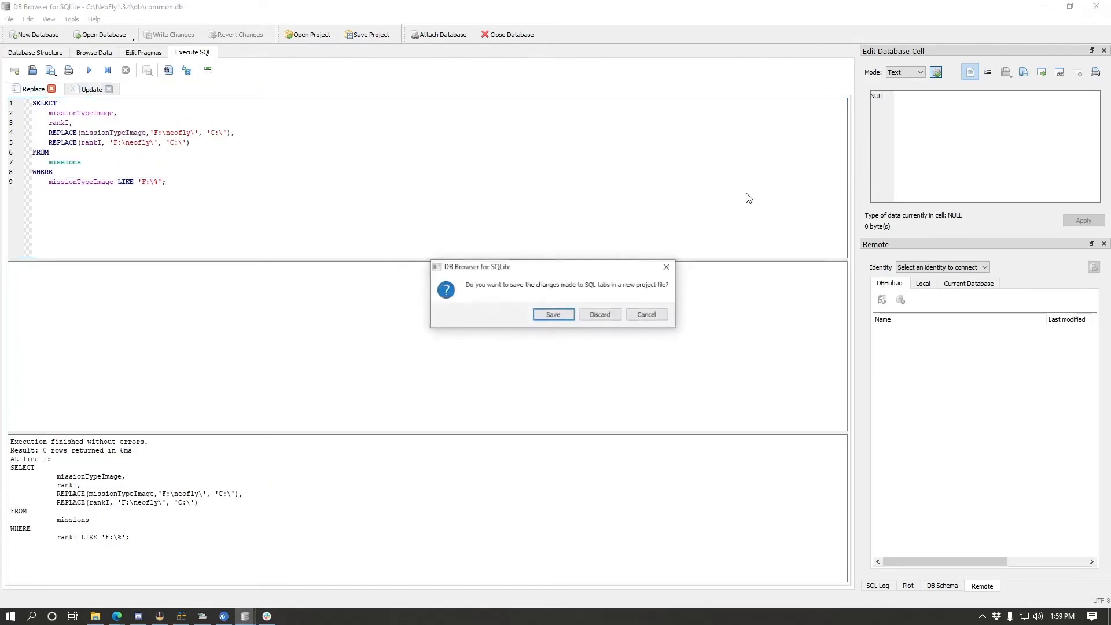
click(559, 318)
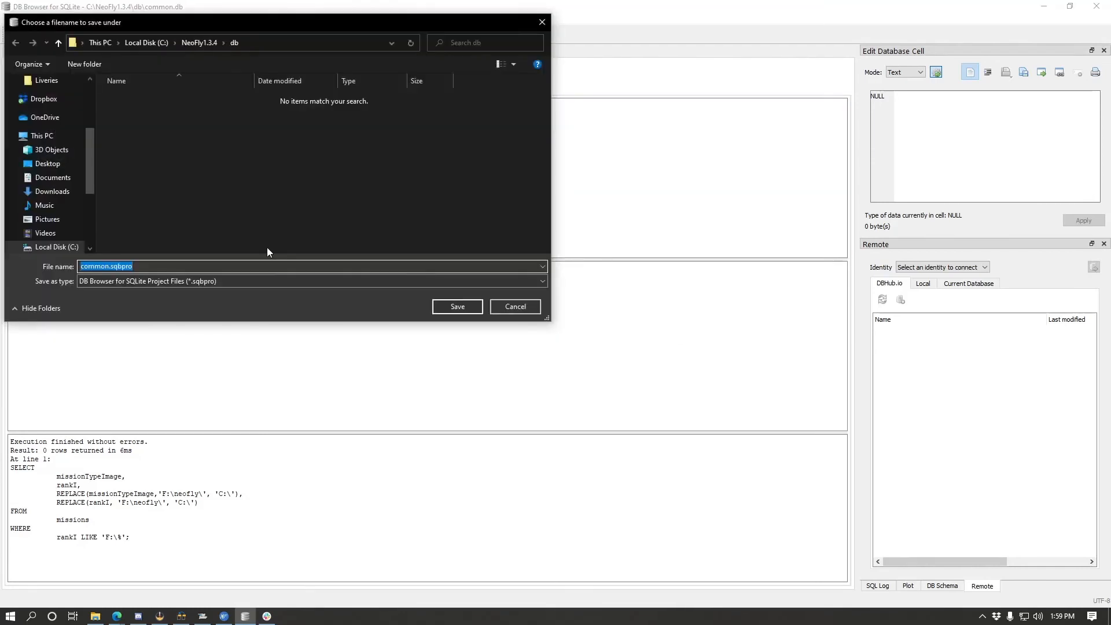
key(End)
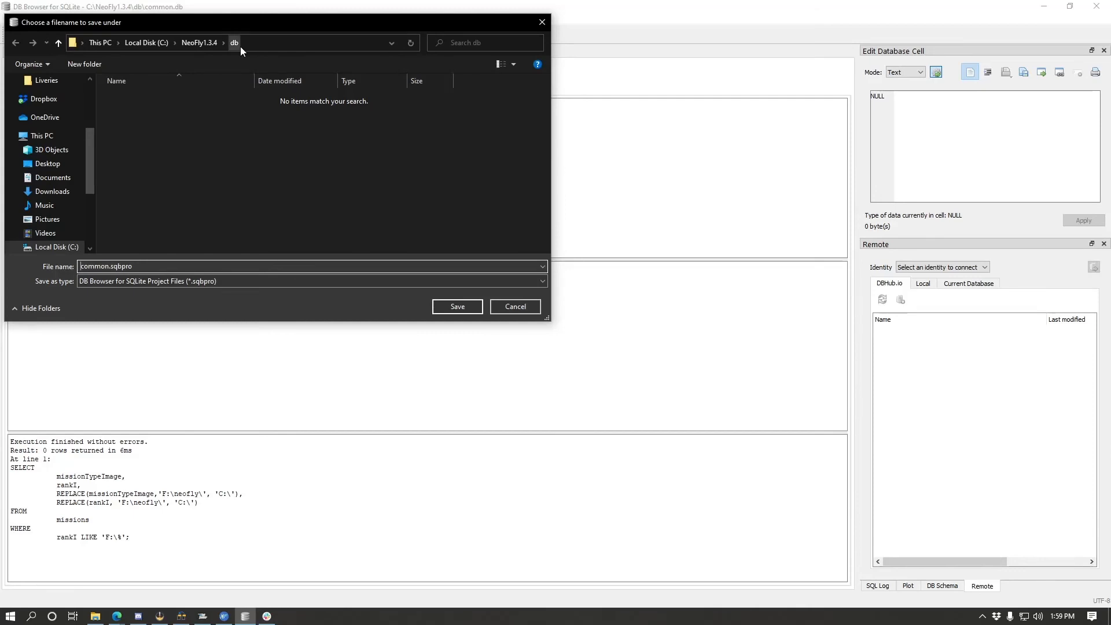
click(146, 43)
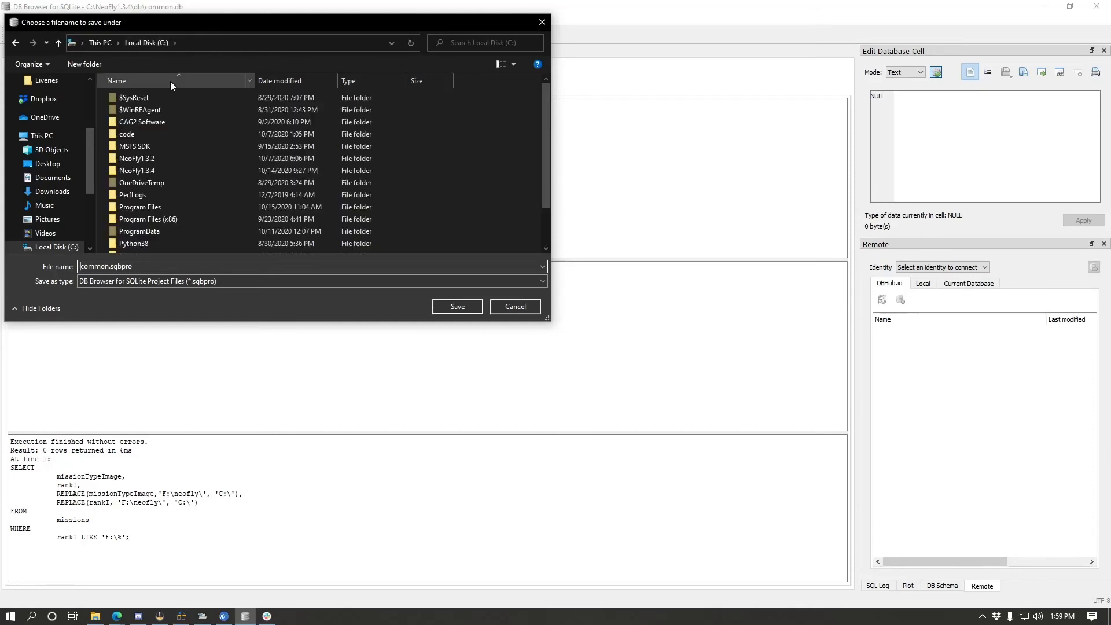
double_click(173, 171)
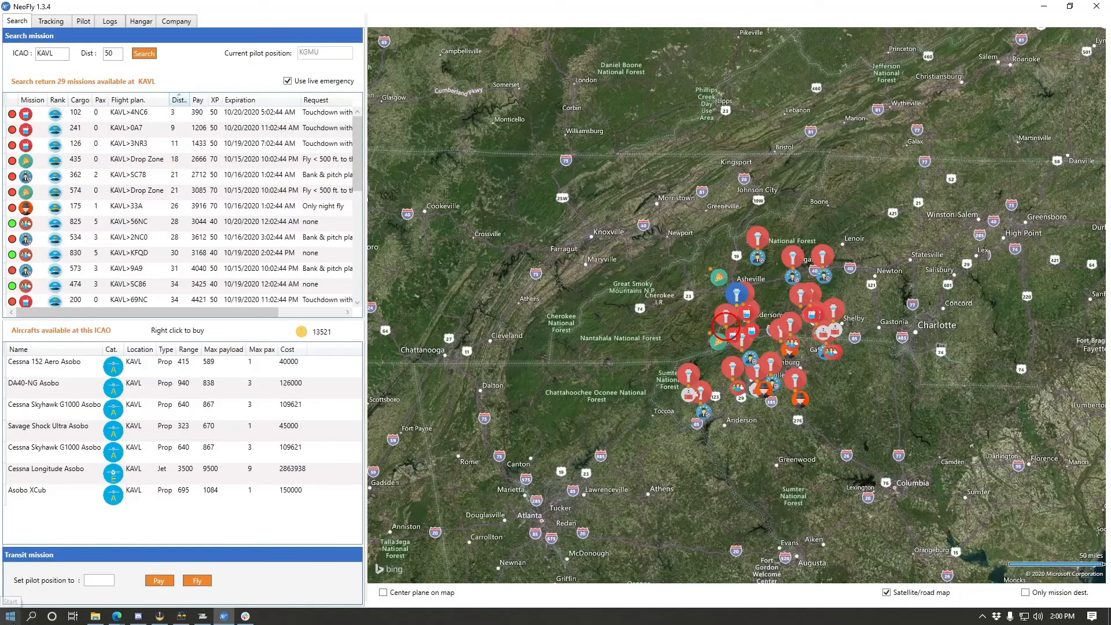
Find and launch DB Browser for SQLite again
click(11, 616)
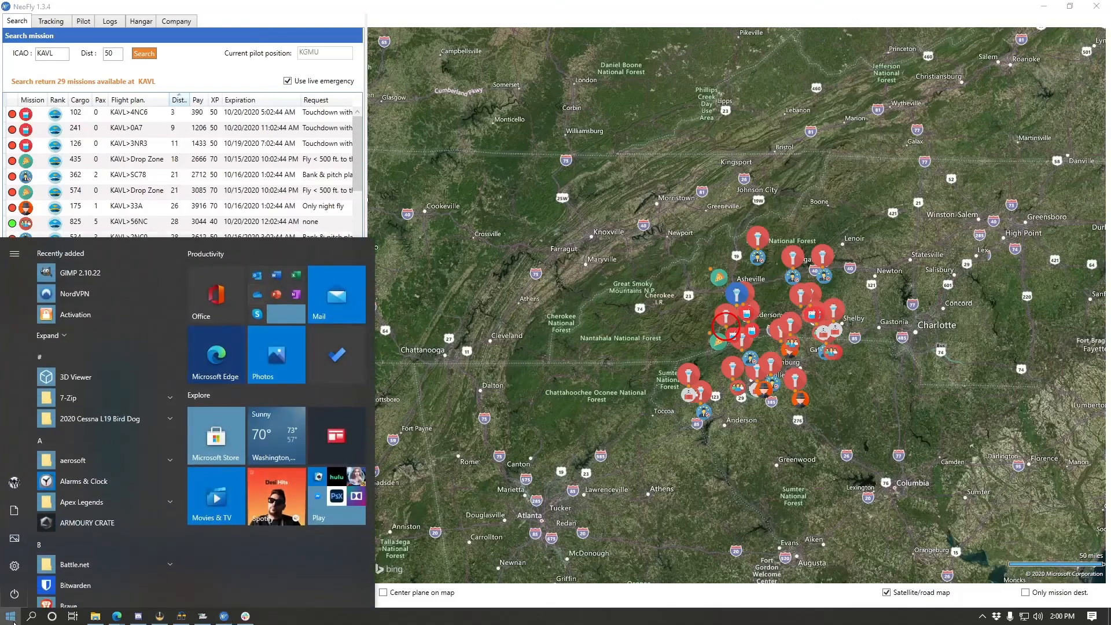
text(db bor)
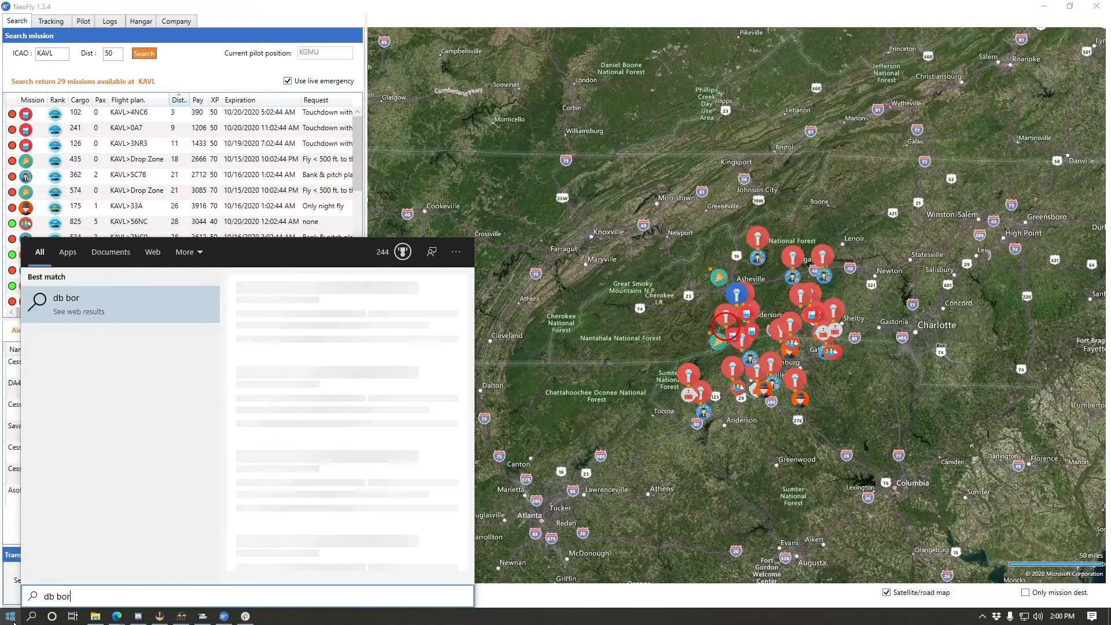
key(BackSpace)
key(BackSpace)
text(rowse)
key(Return)
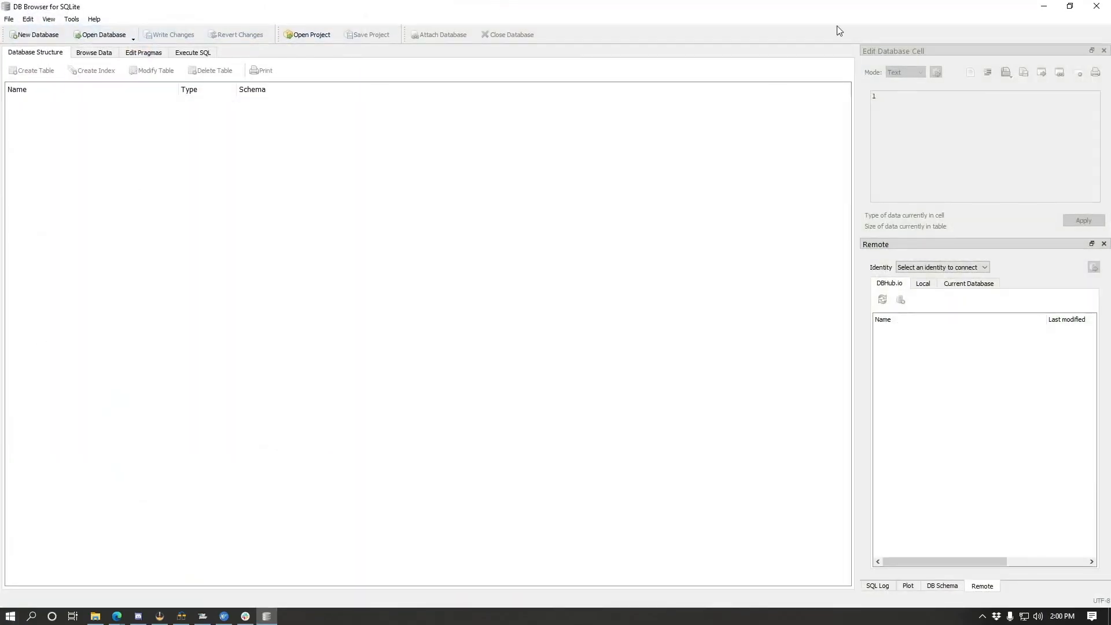
Open the saved project common.sqbpro from C:\NeoFly1.3.4
click(194, 53)
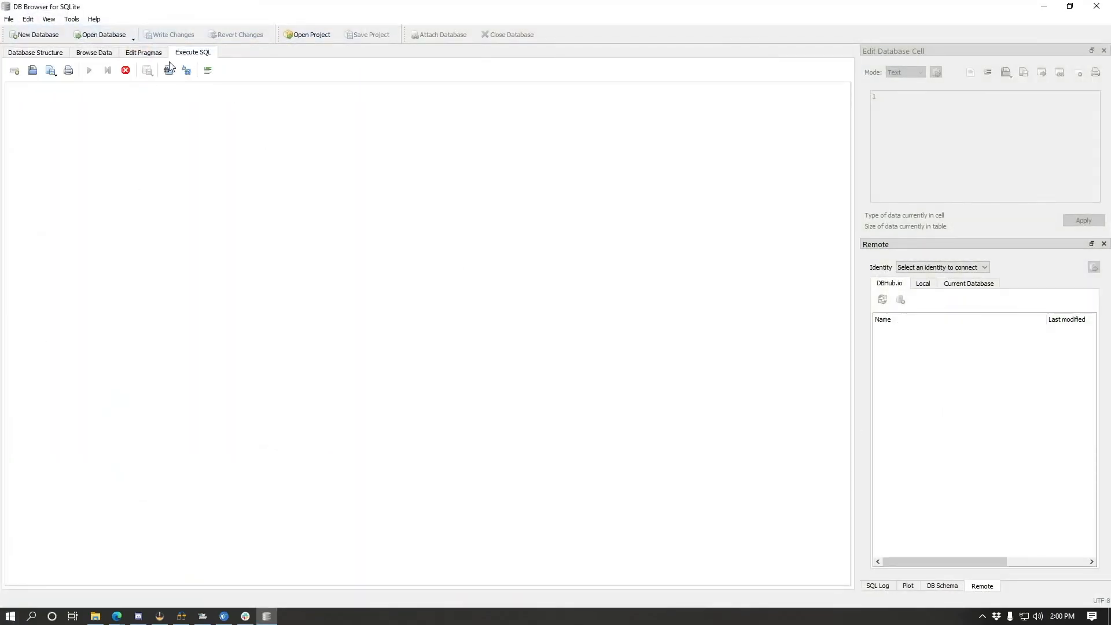
click(43, 55)
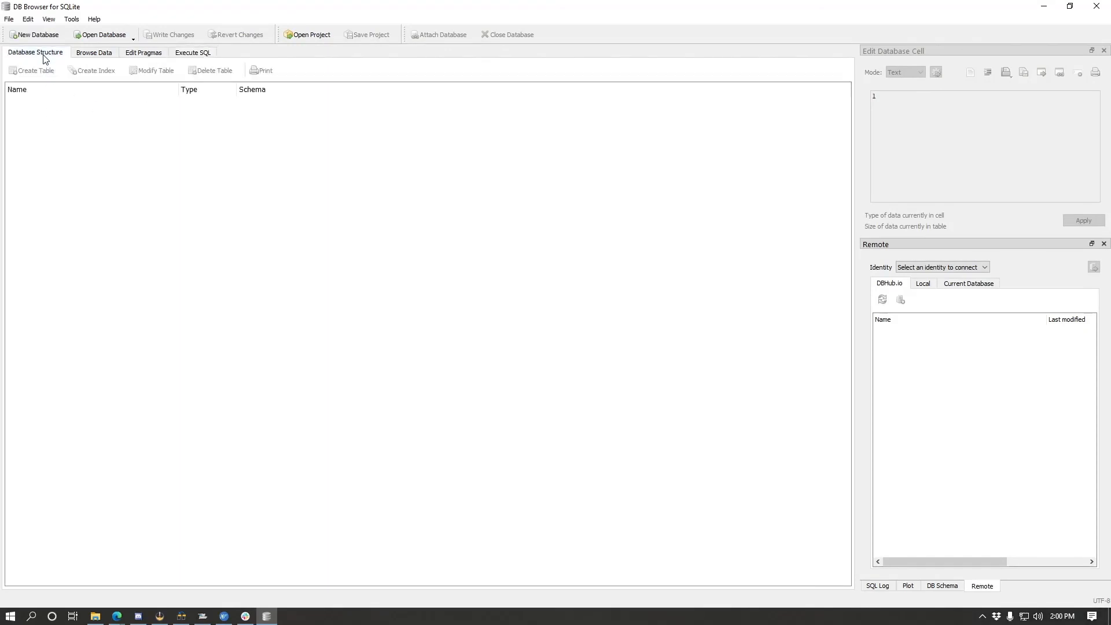
click(318, 36)
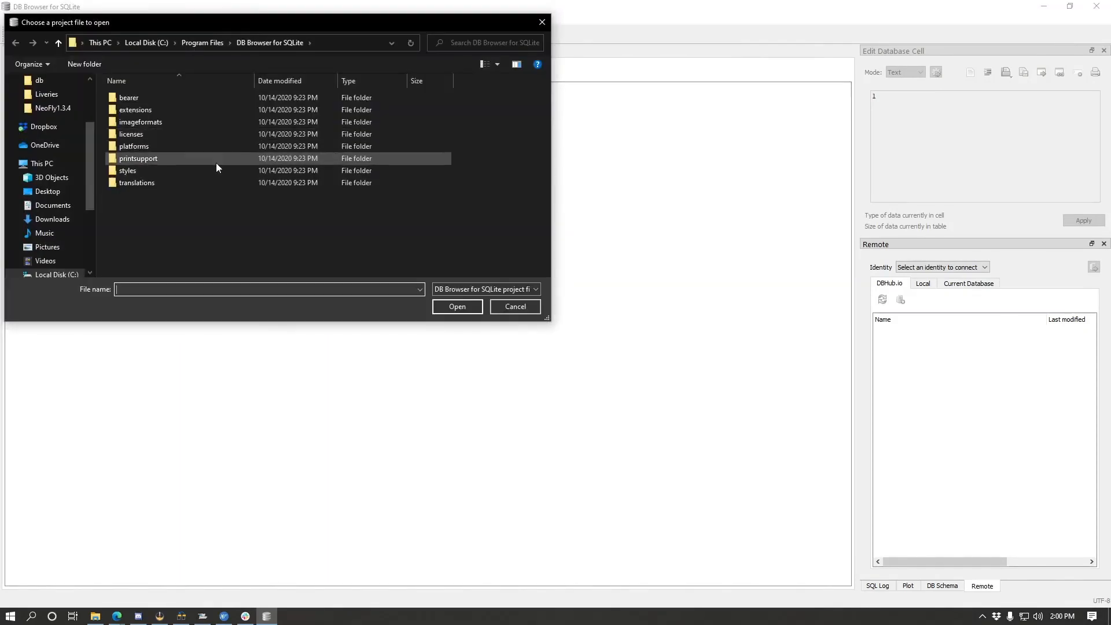
drag(89, 124, 85, 170)
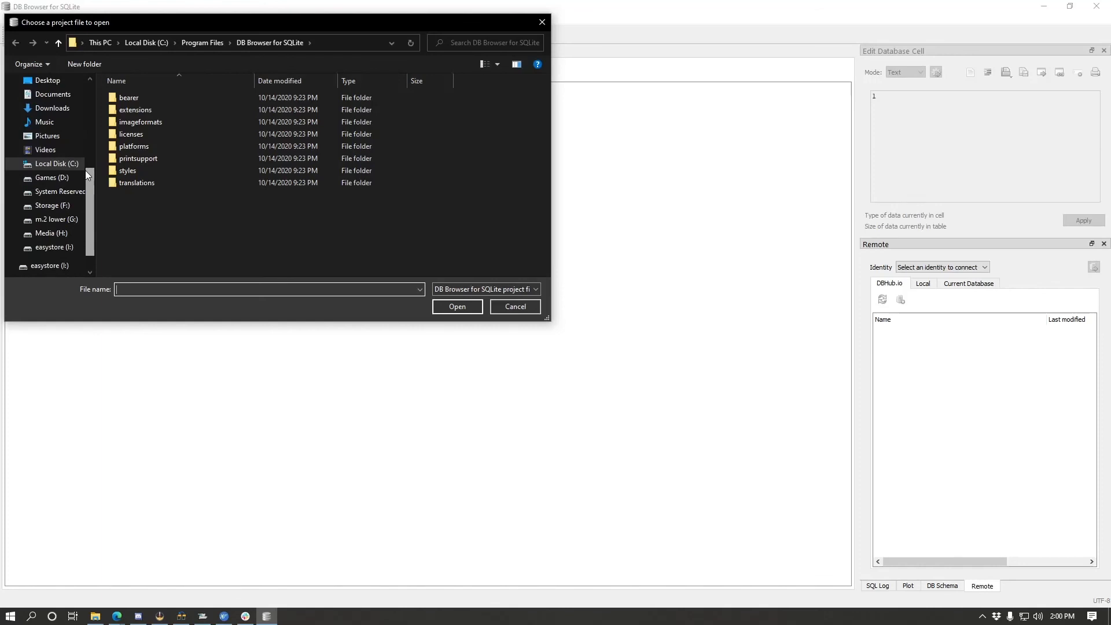
click(57, 163)
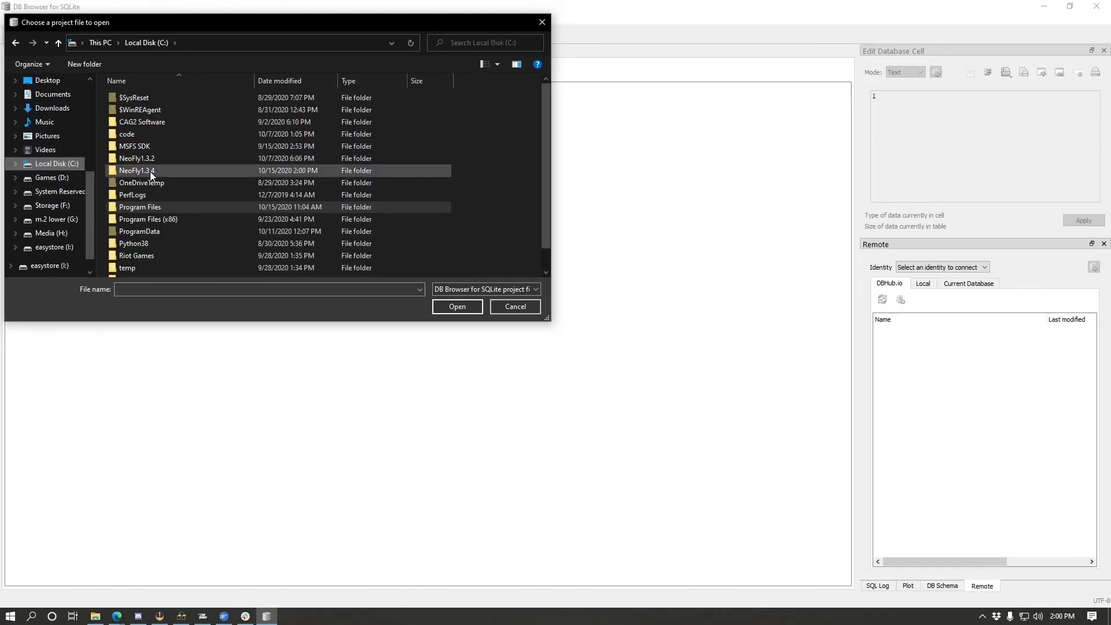
double_click(151, 171)
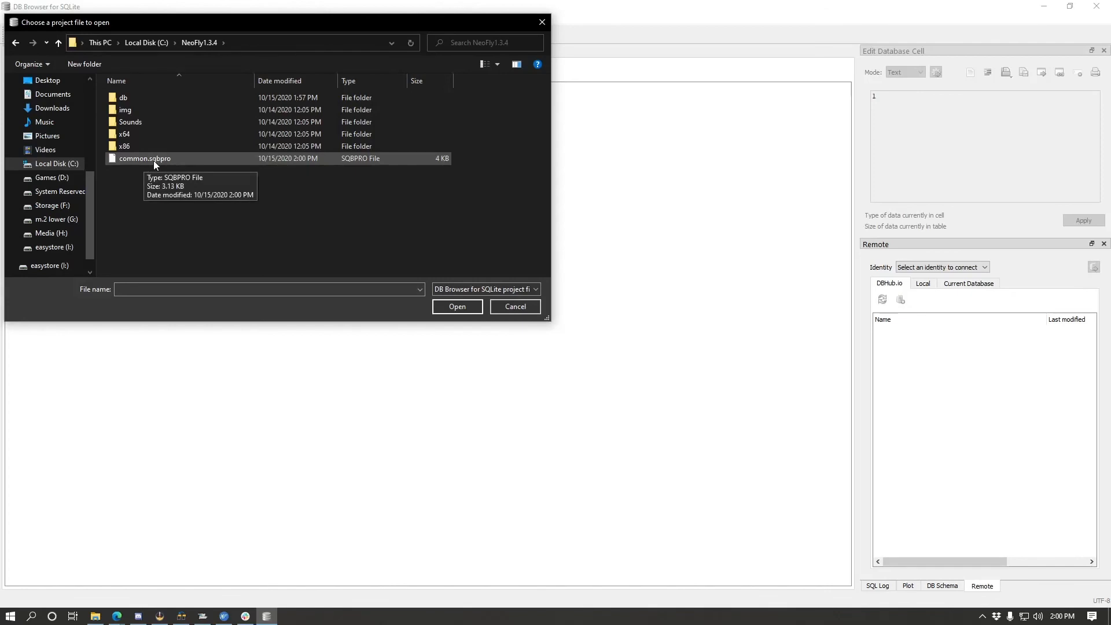
double_click(145, 159)
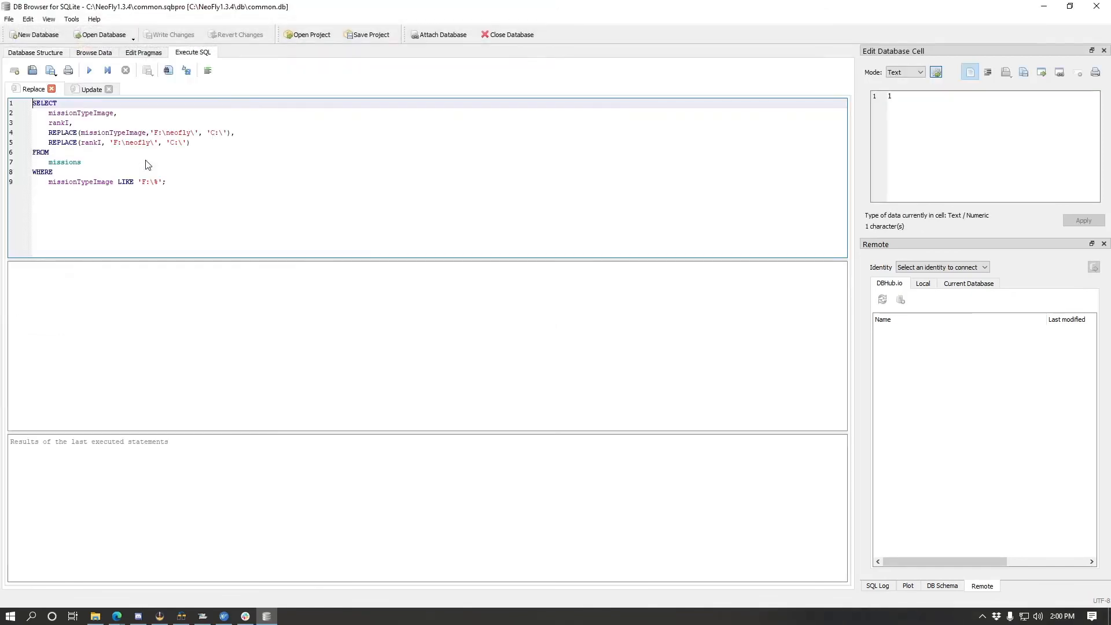
Examine the reopened project's saved queries, database structure, aircraftMarket table data and pragma settings
click(88, 93)
click(46, 91)
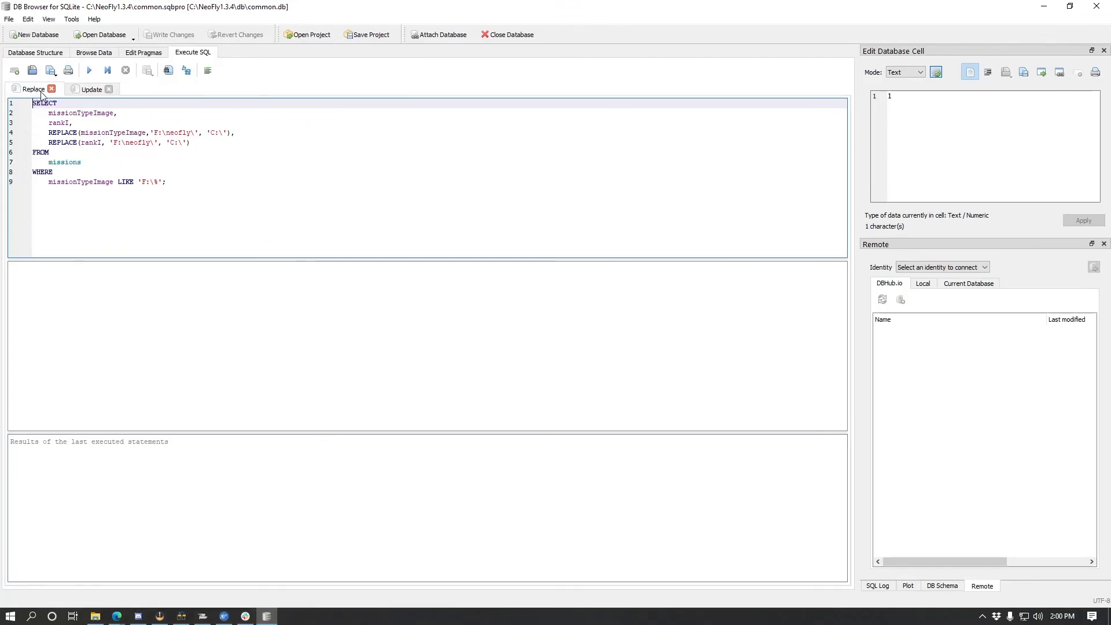
click(54, 57)
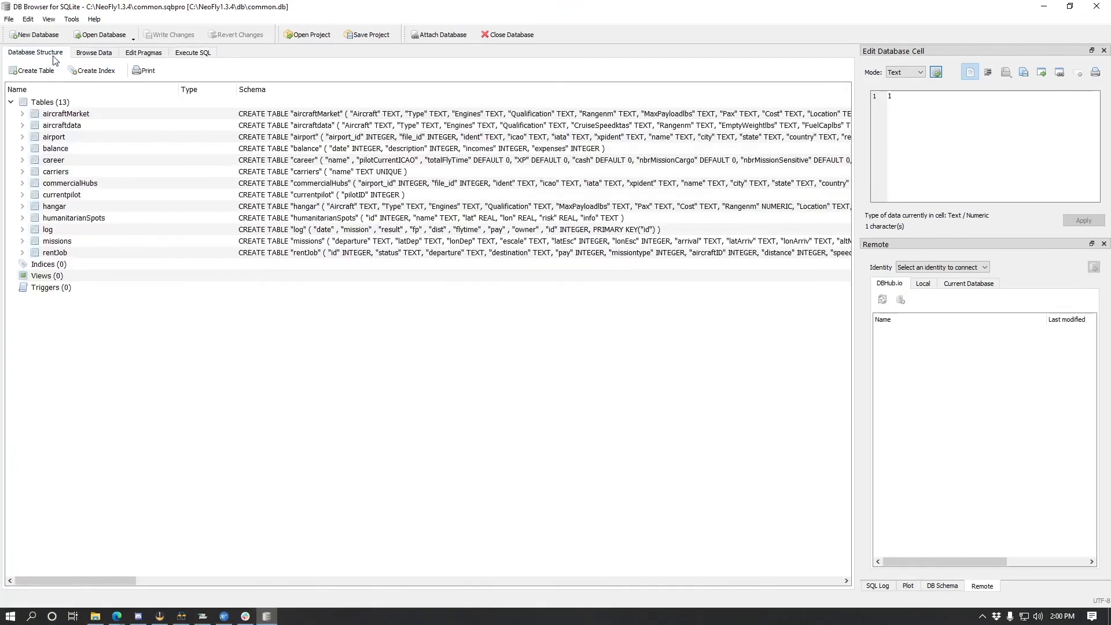
click(86, 53)
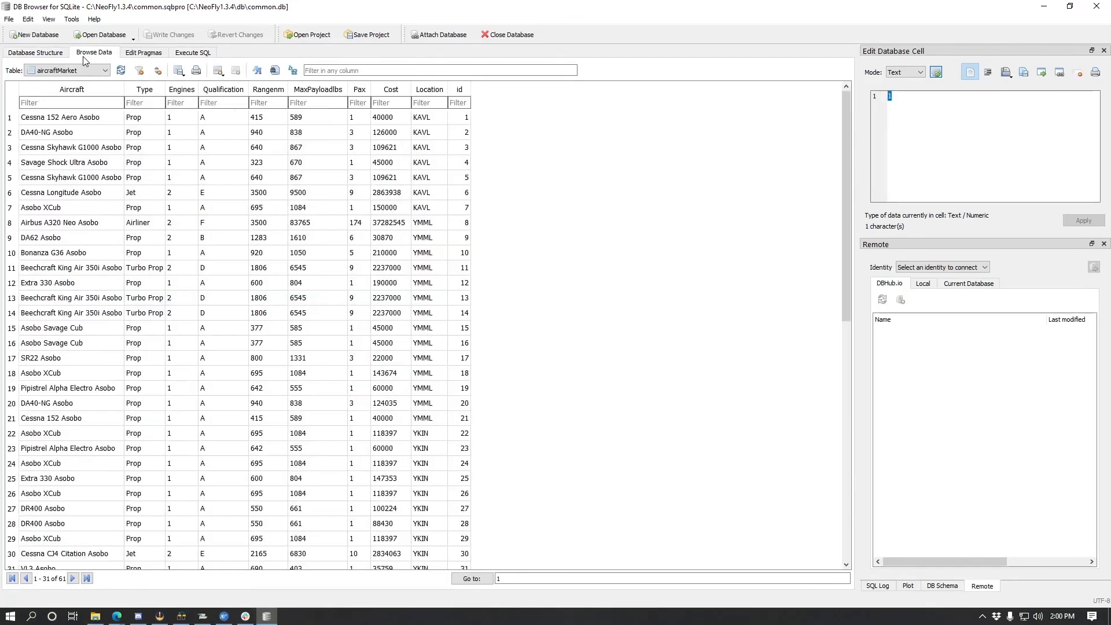
click(52, 56)
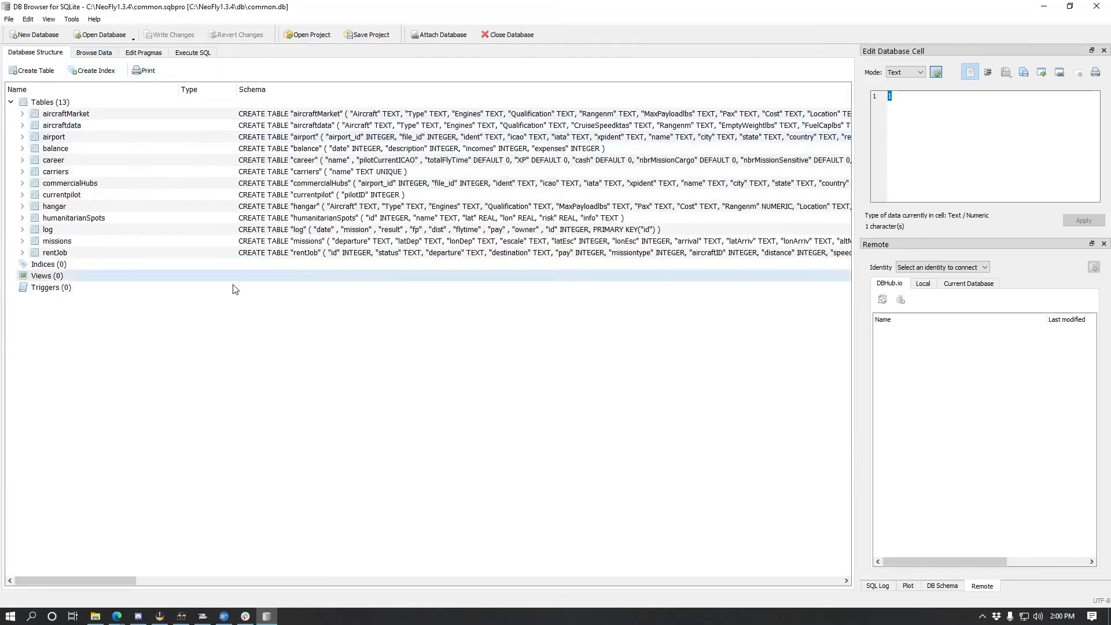
click(94, 52)
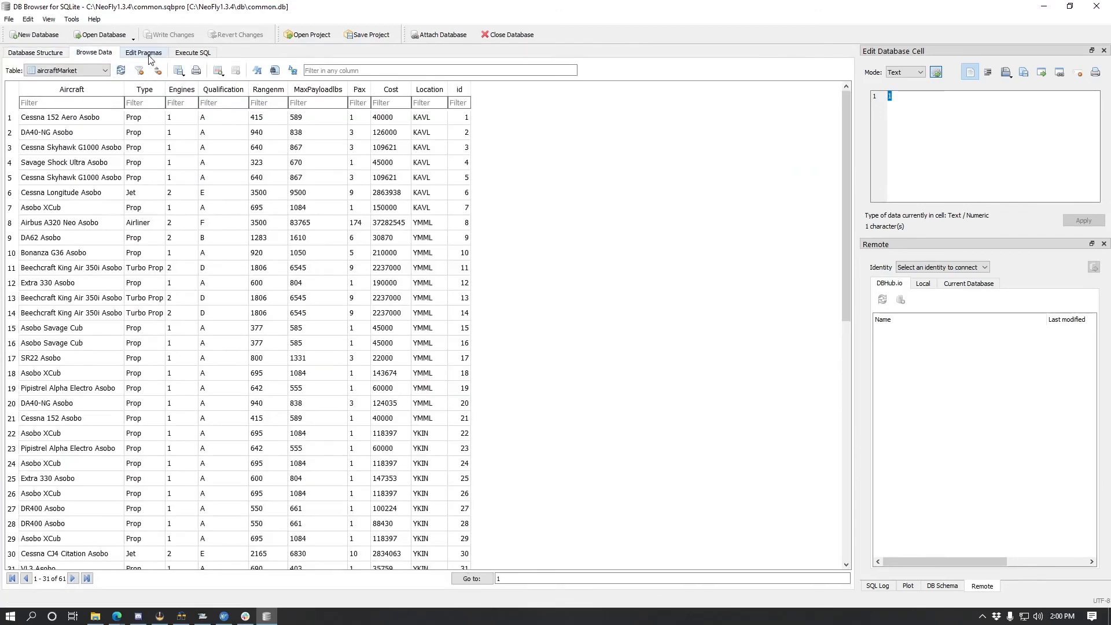
click(191, 53)
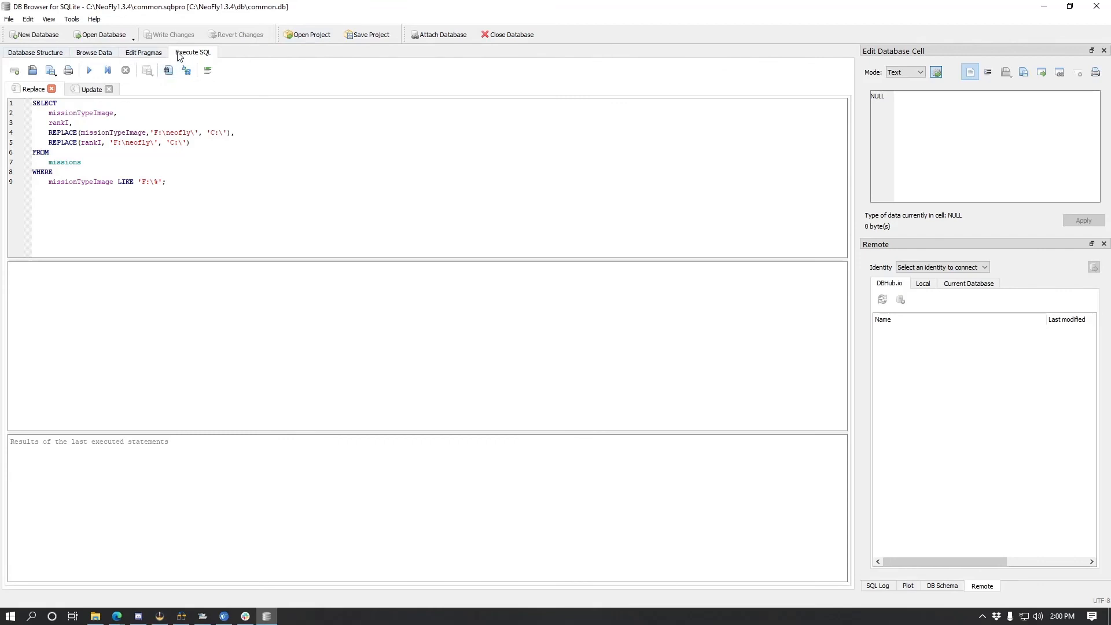
click(154, 52)
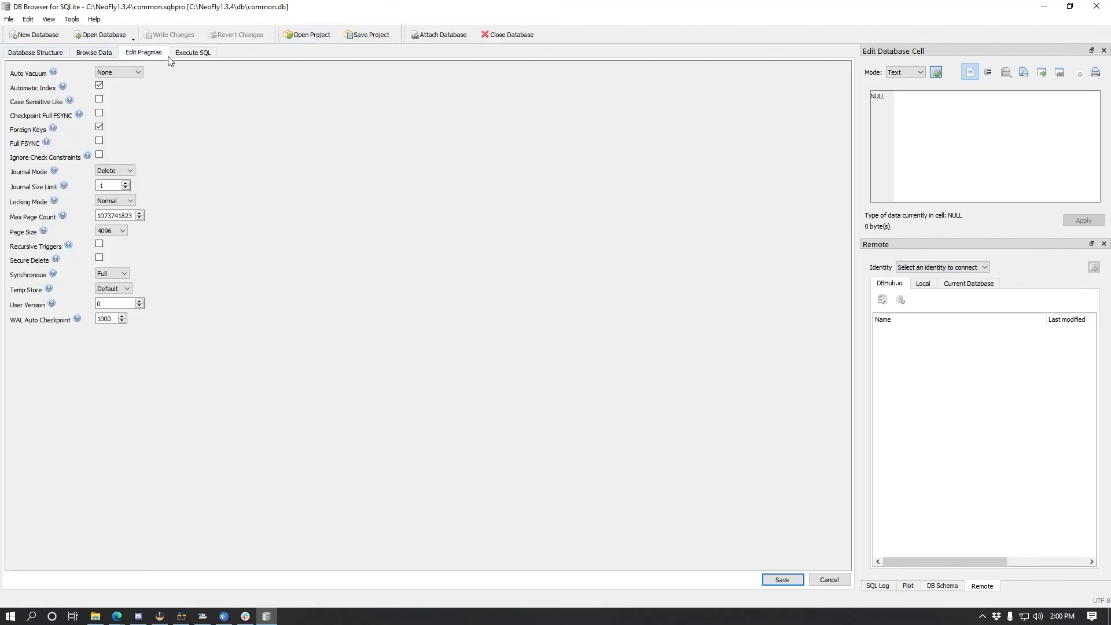
click(184, 53)
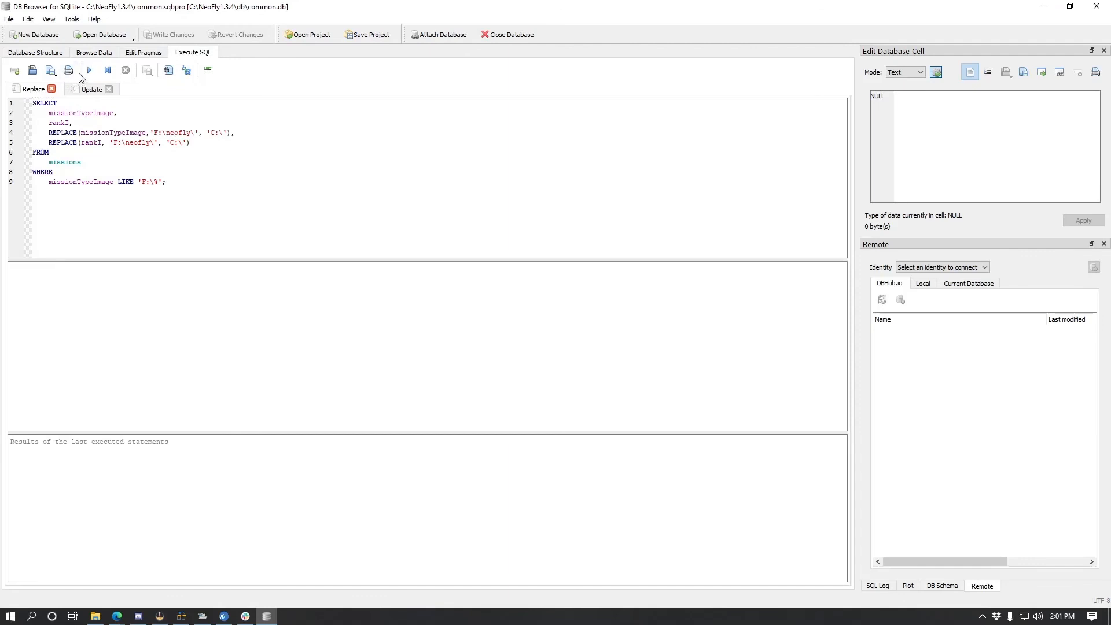
Review the saved Replace SELECT query and the Update query's rankI REPLACE and WHERE lines
click(81, 91)
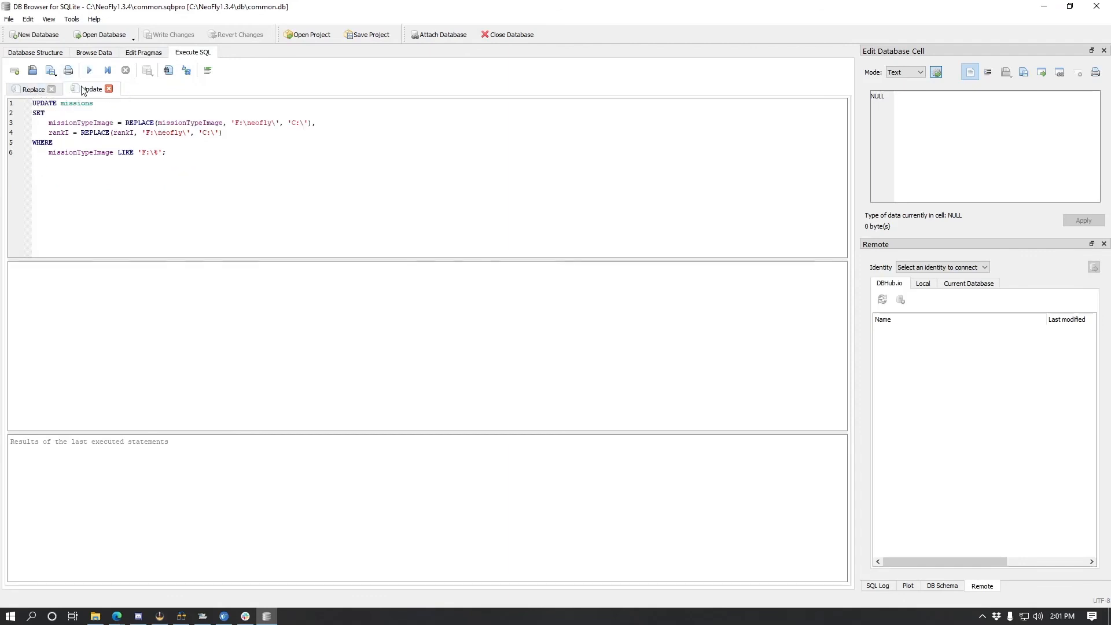
click(33, 89)
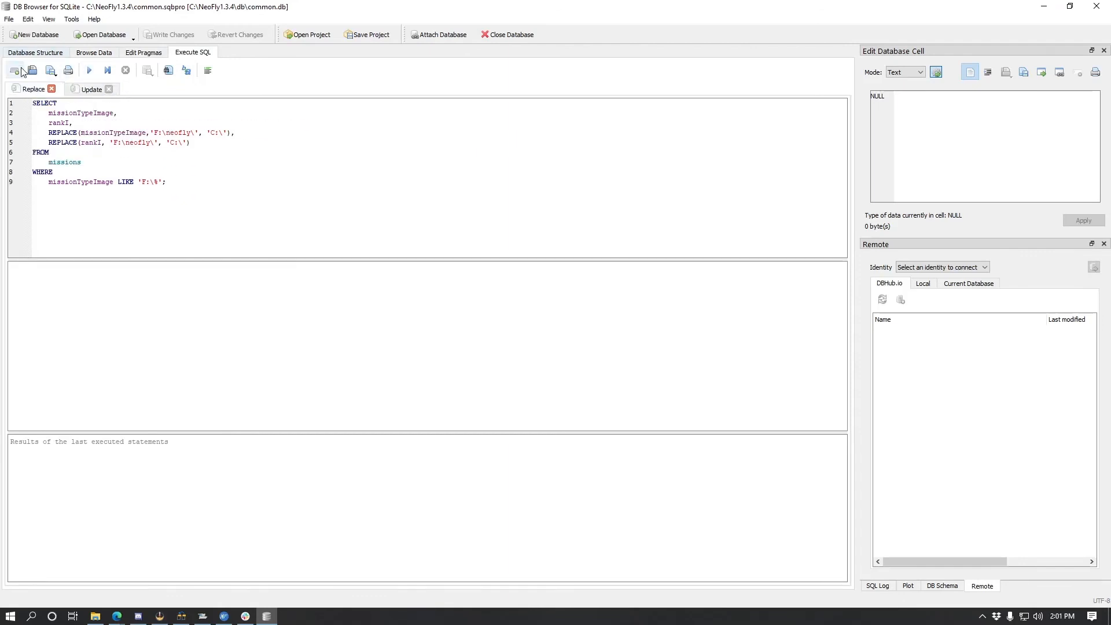
click(89, 88)
click(170, 134)
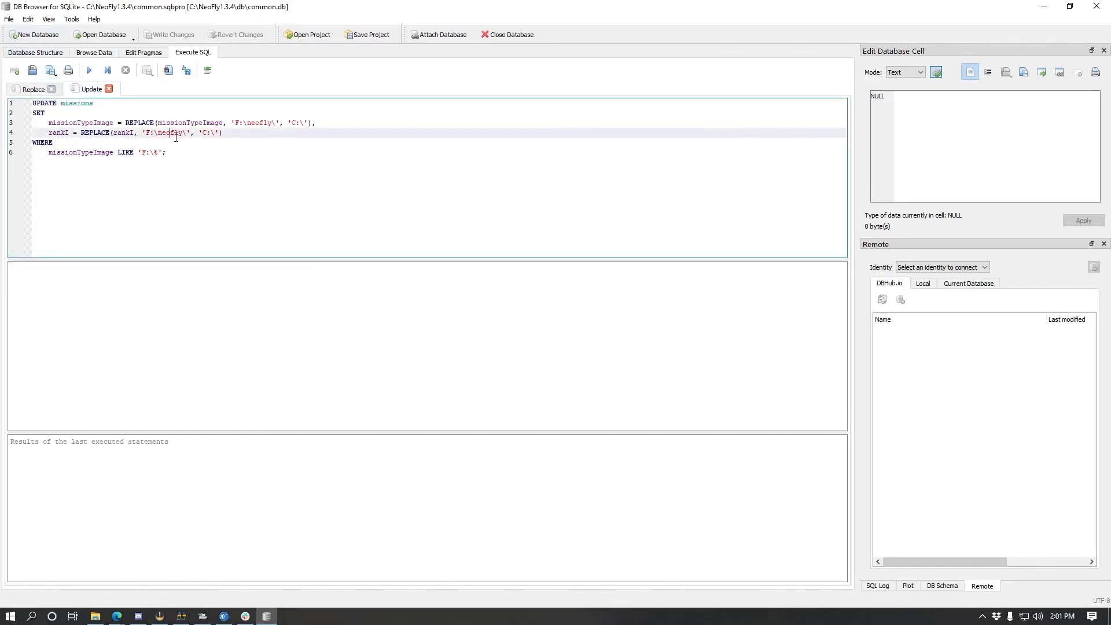
click(155, 144)
click(189, 155)
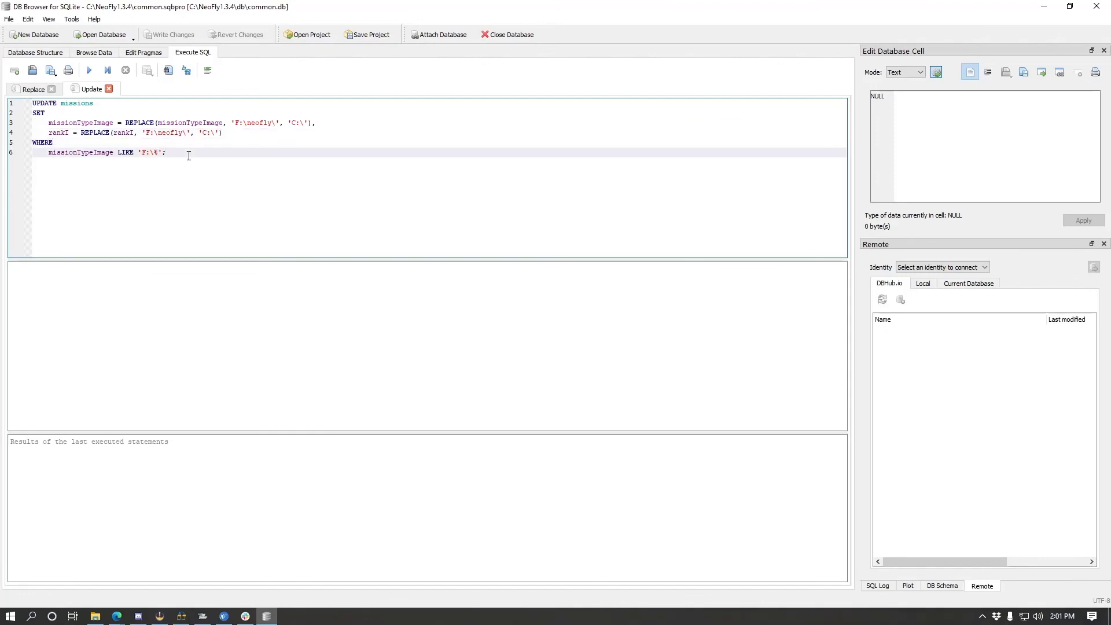